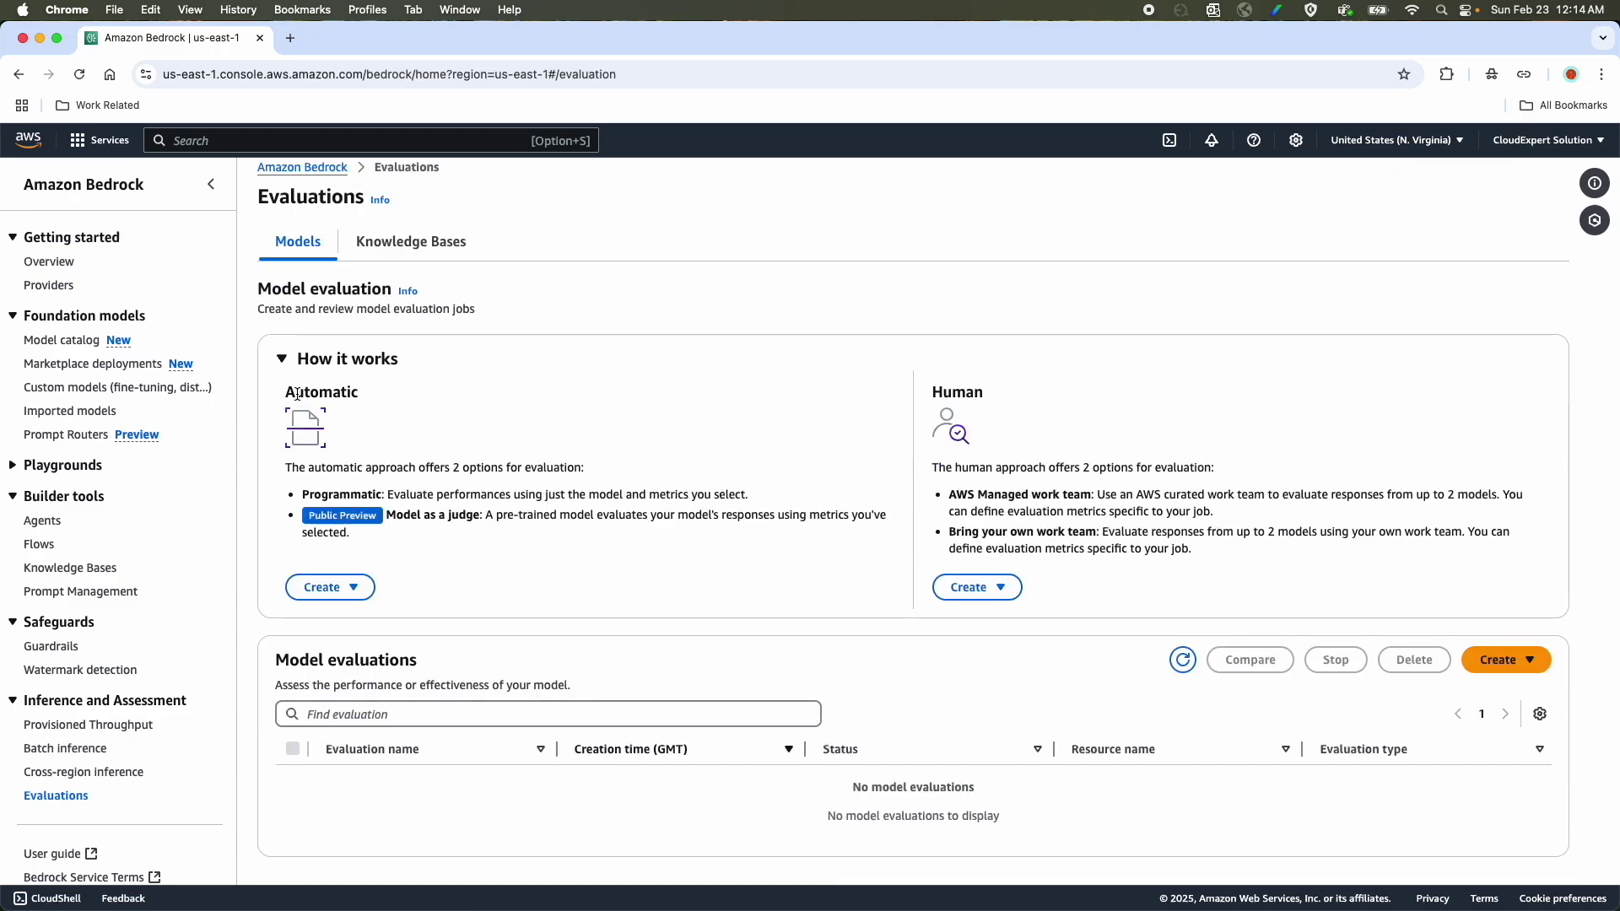
Step: Start creating an automatic model evaluation that uses Model as a judge, keeping the suggested evaluation name
{"action": "left_click_drag", "start_coordinate": [286, 394], "coordinate": [369, 399]}
{"action": "double_click", "coordinate": [962, 392]}
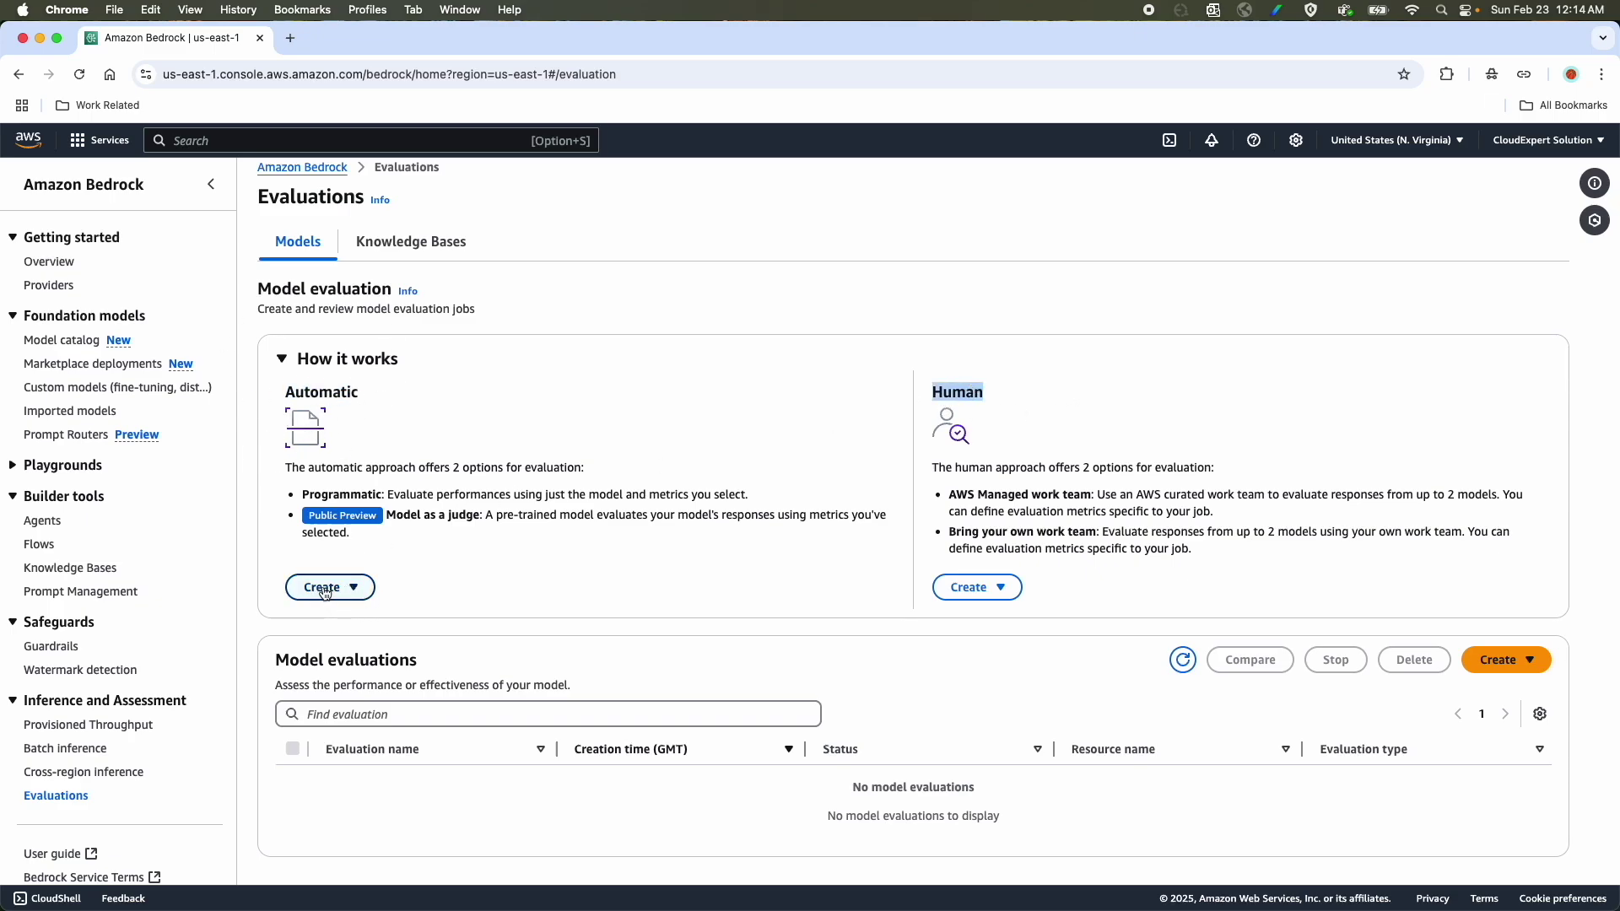
{"action": "left_click", "coordinate": [354, 595]}
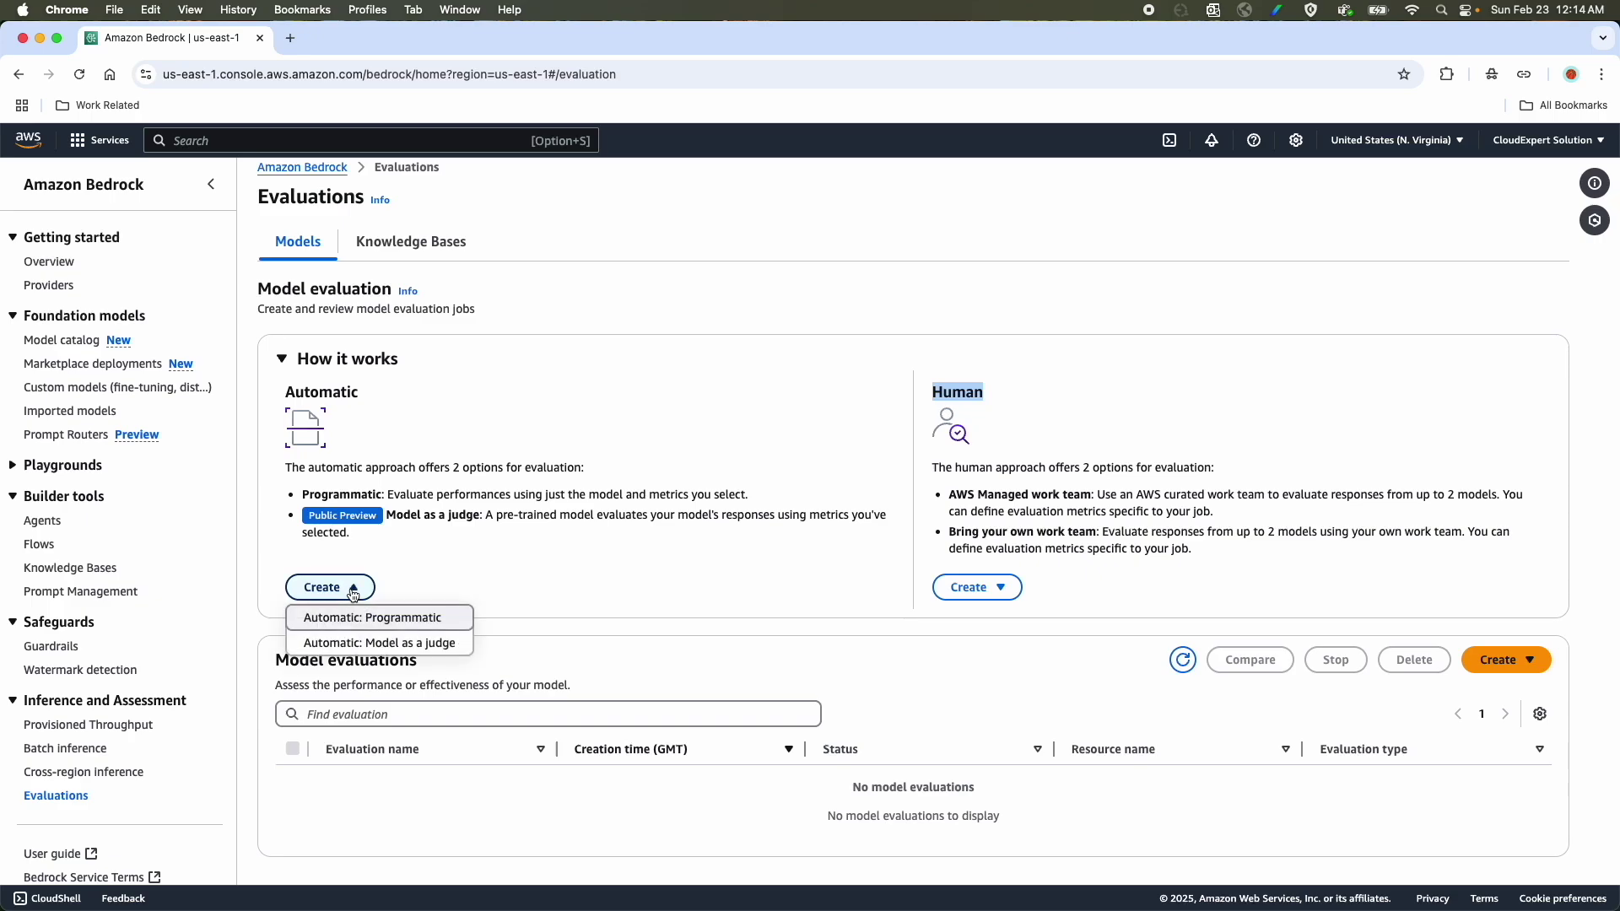
{"action": "left_click", "coordinate": [379, 644]}
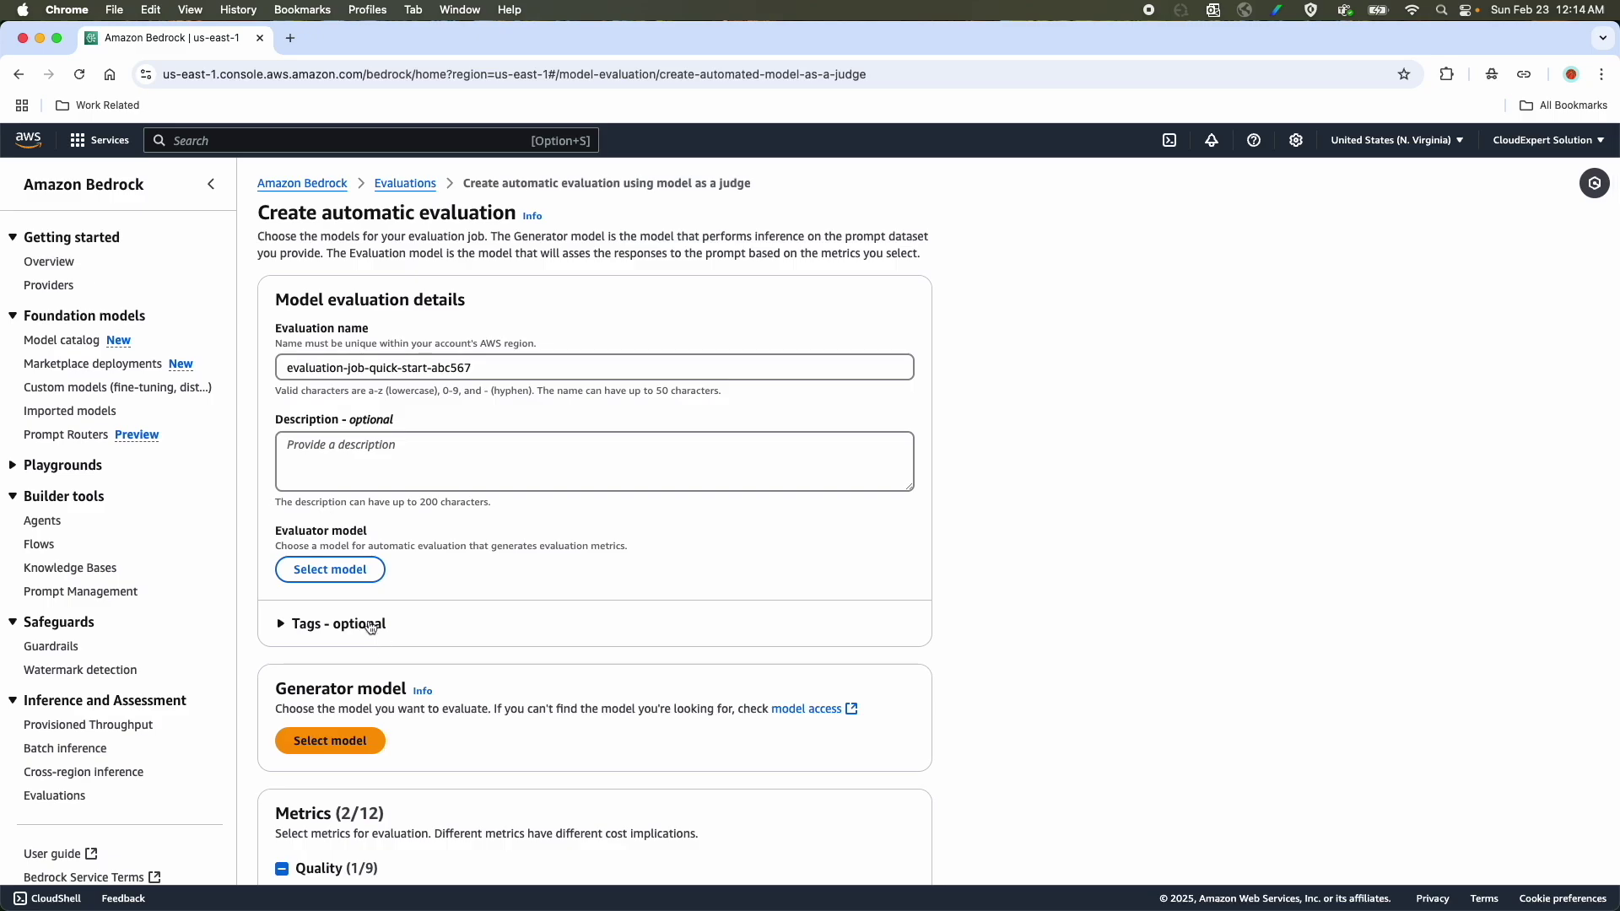
{"action": "left_click_drag", "start_coordinate": [285, 366], "coordinate": [460, 368]}
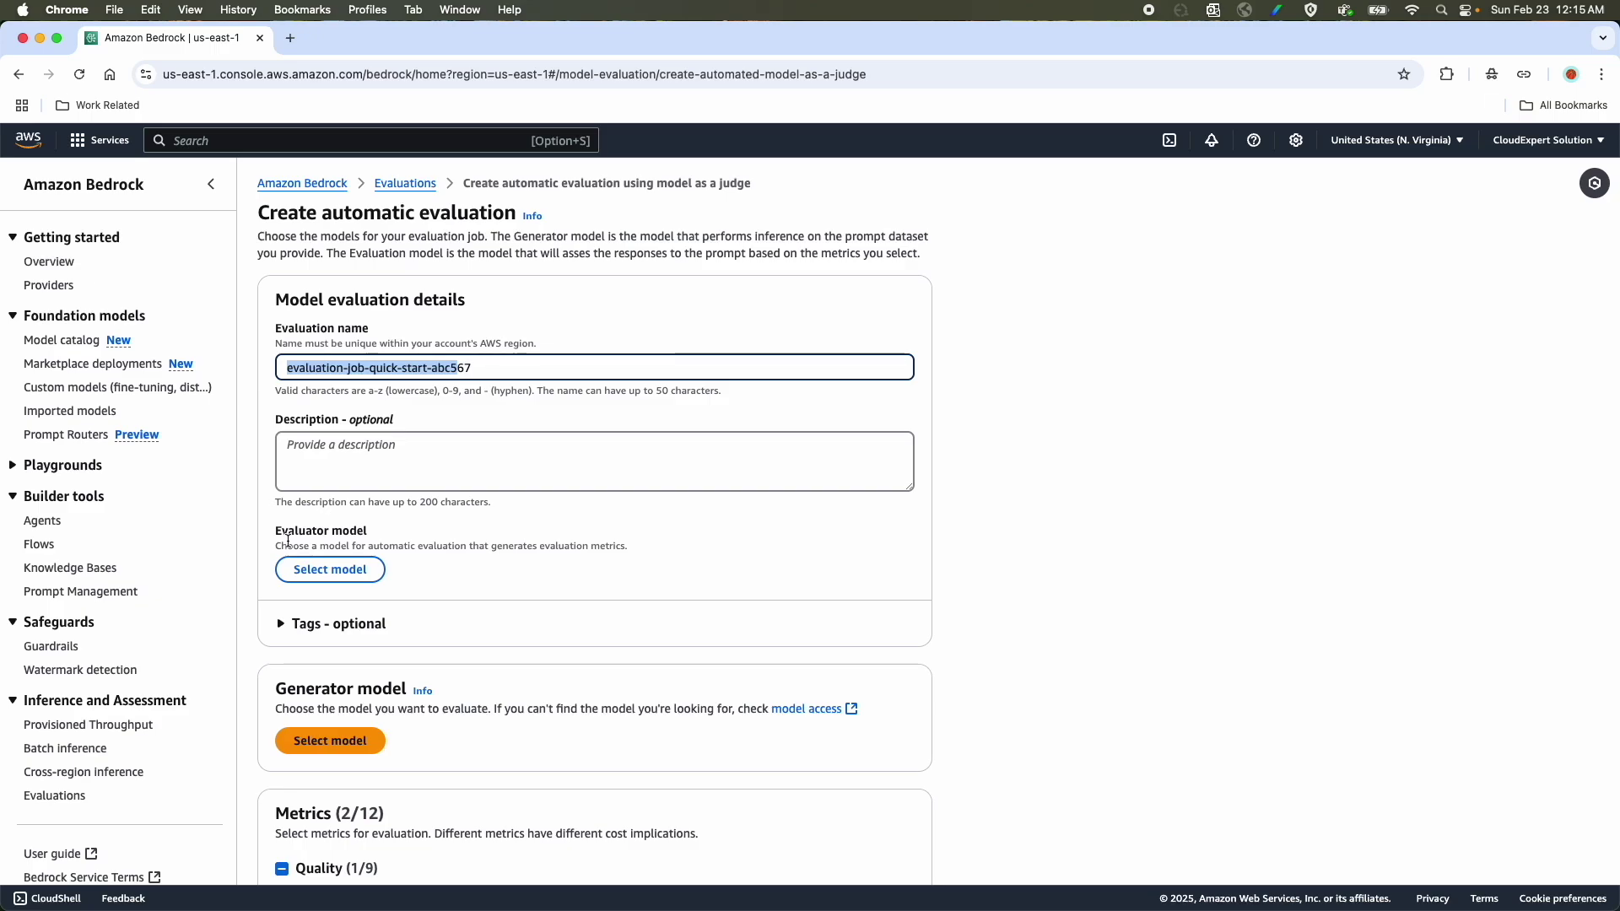
Step: Set the evaluator model to Anthropic's Claude 3 Haiku
{"action": "left_click", "coordinate": [327, 570]}
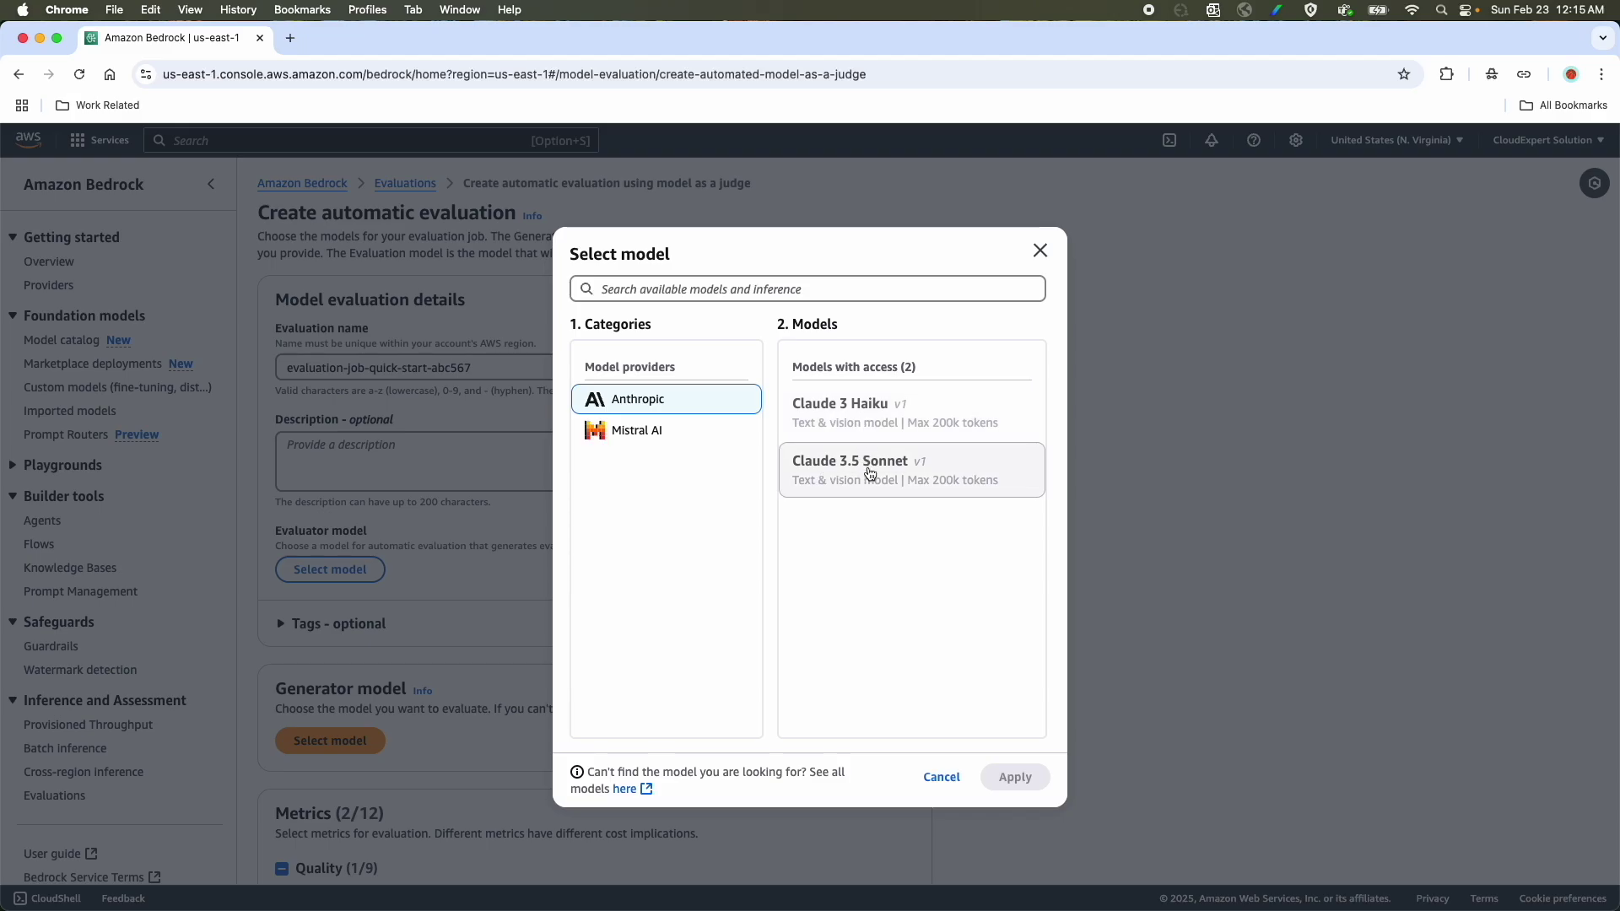
{"action": "left_click", "coordinate": [643, 432]}
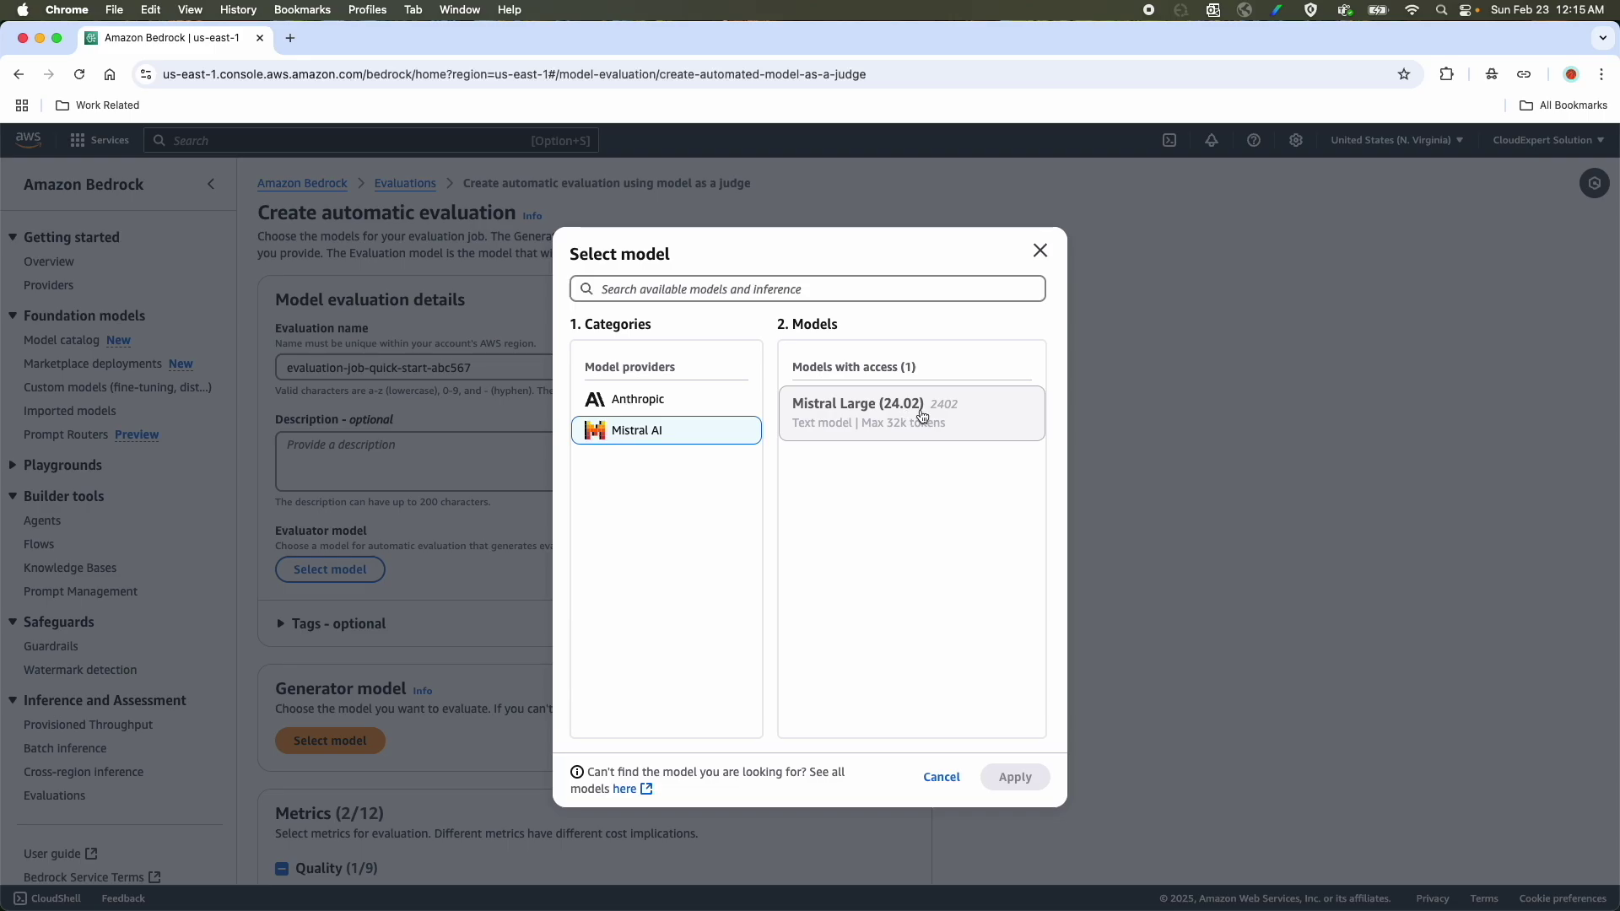
{"action": "left_click", "coordinate": [630, 403]}
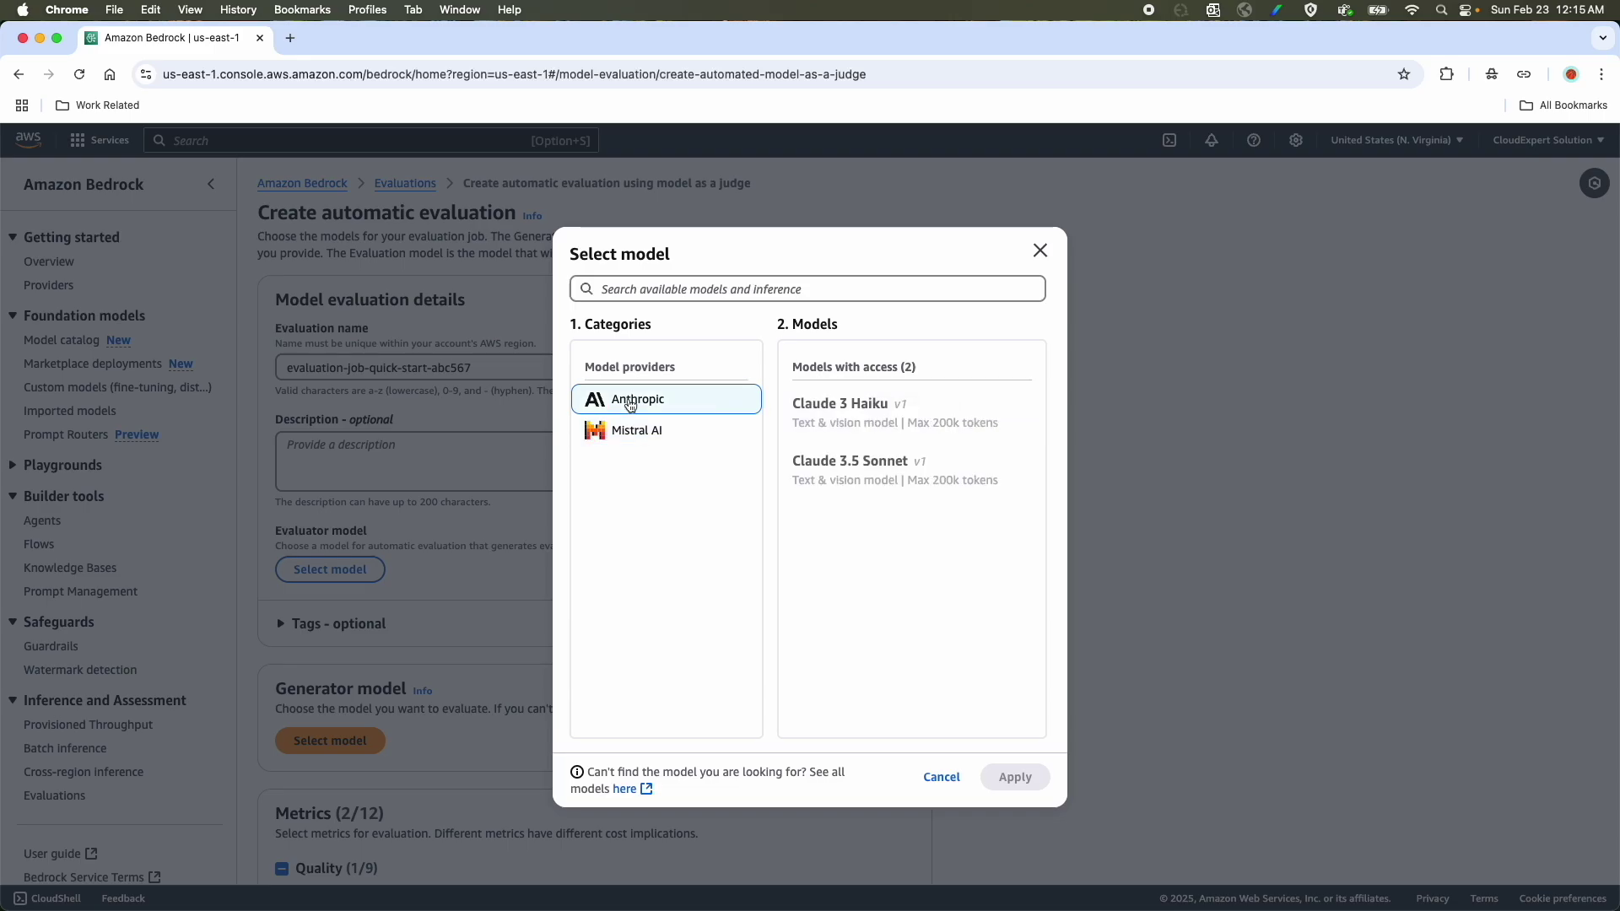
{"action": "left_click", "coordinate": [857, 417]}
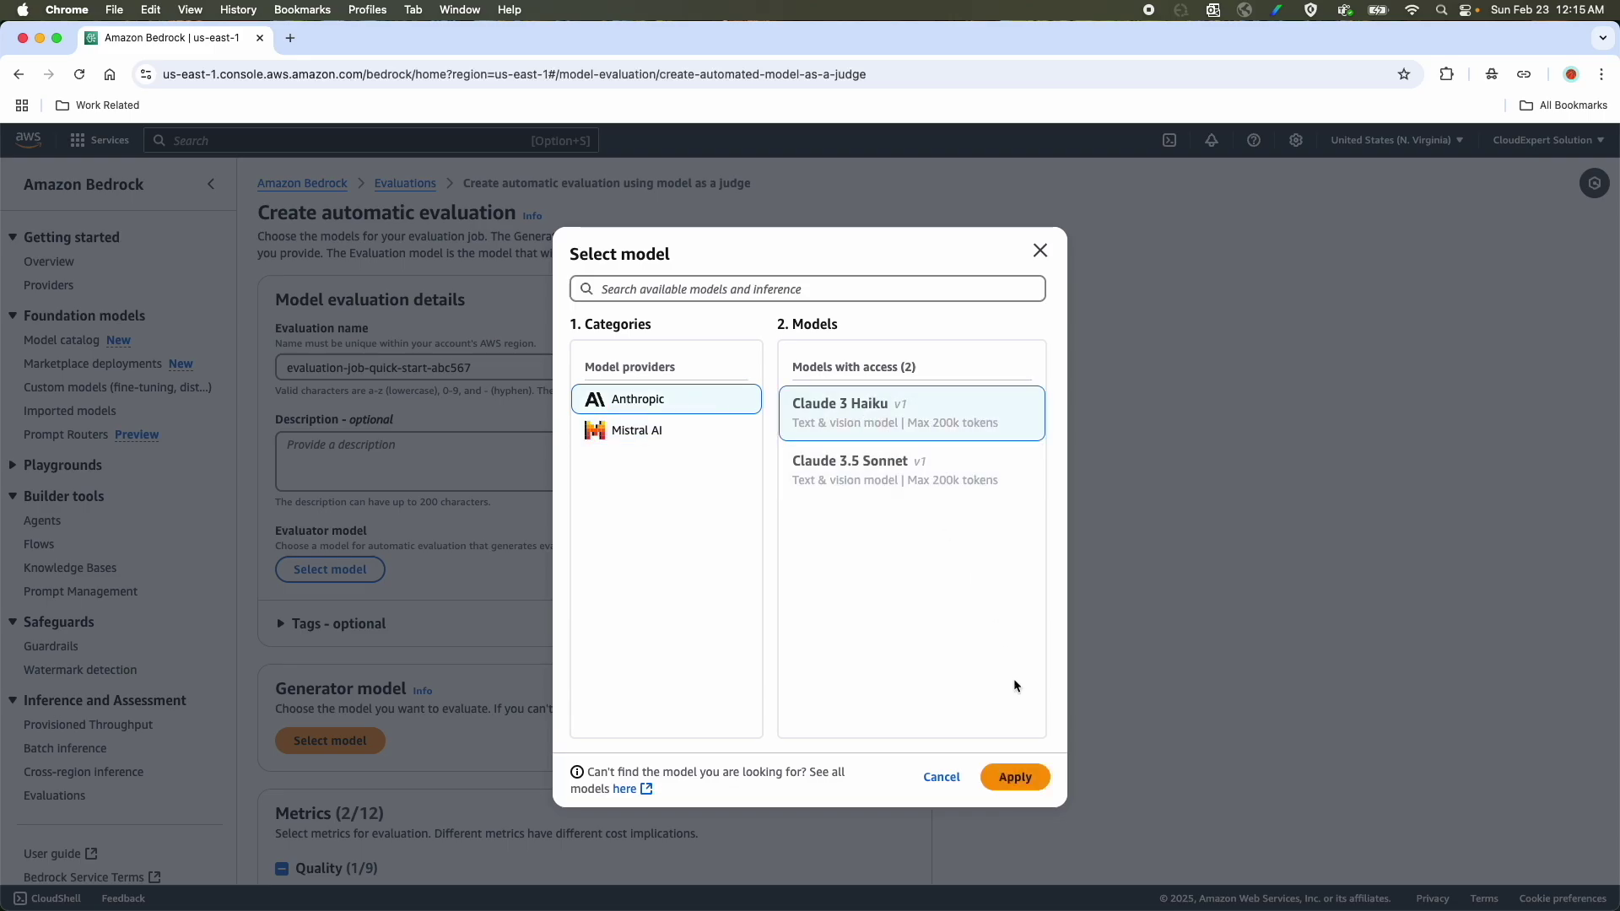
{"action": "left_click", "coordinate": [1015, 777]}
Step: Choose Amazon's Titan Text G1 - Premier with on-demand inference as the generator model
{"action": "scroll", "coordinate": [951, 746], "scroll_direction": "down", "scroll_amount": 3}
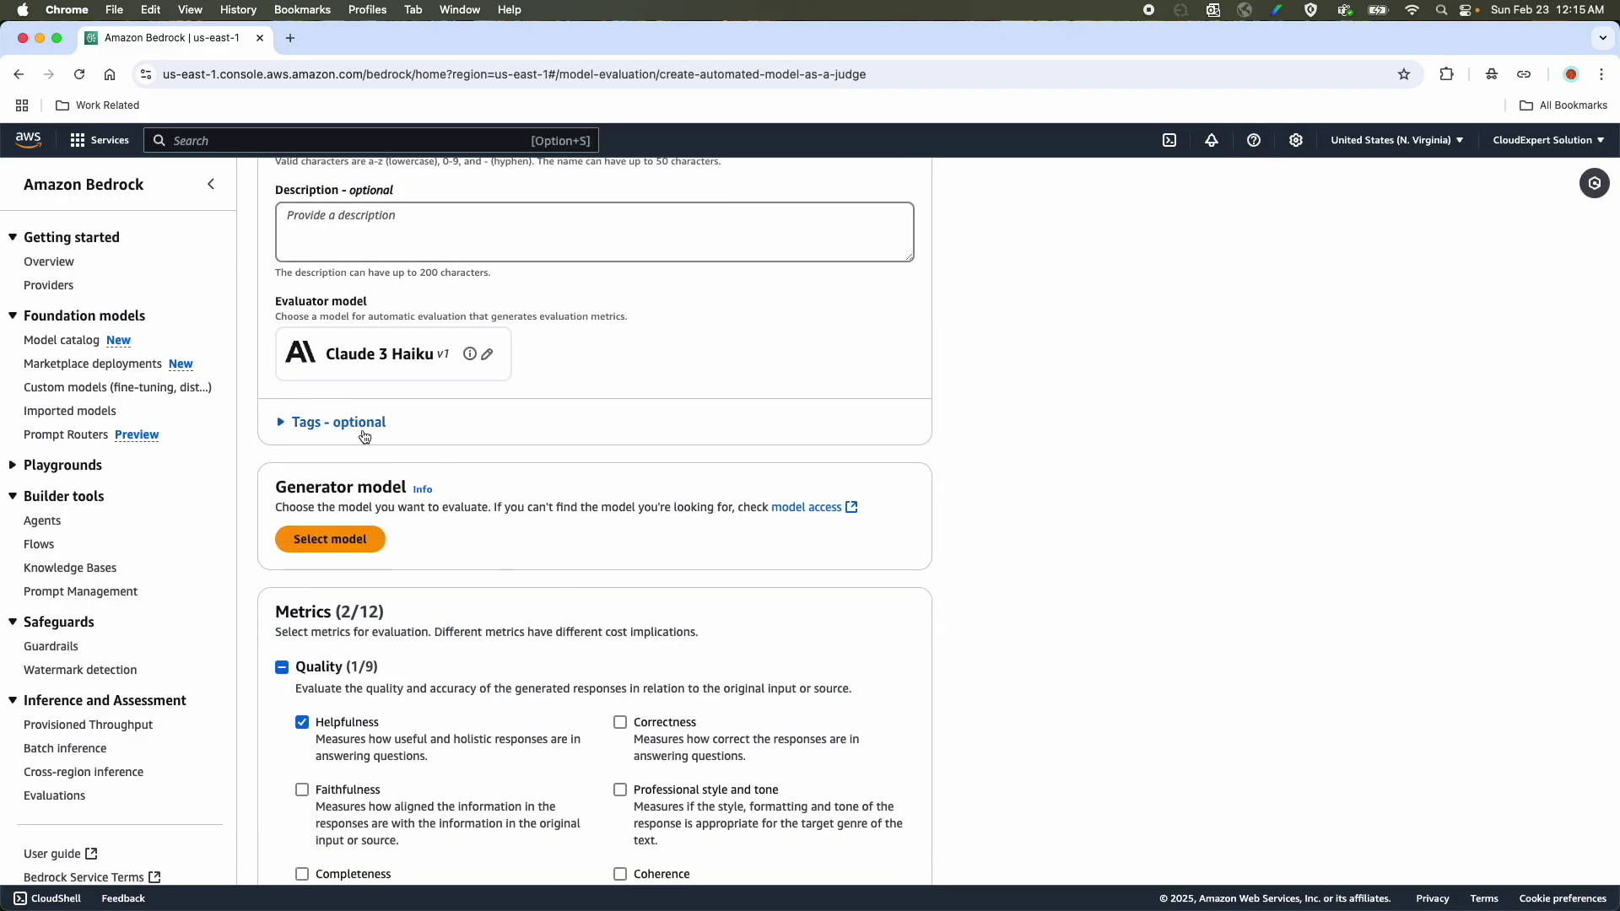
{"action": "left_click", "coordinate": [340, 548]}
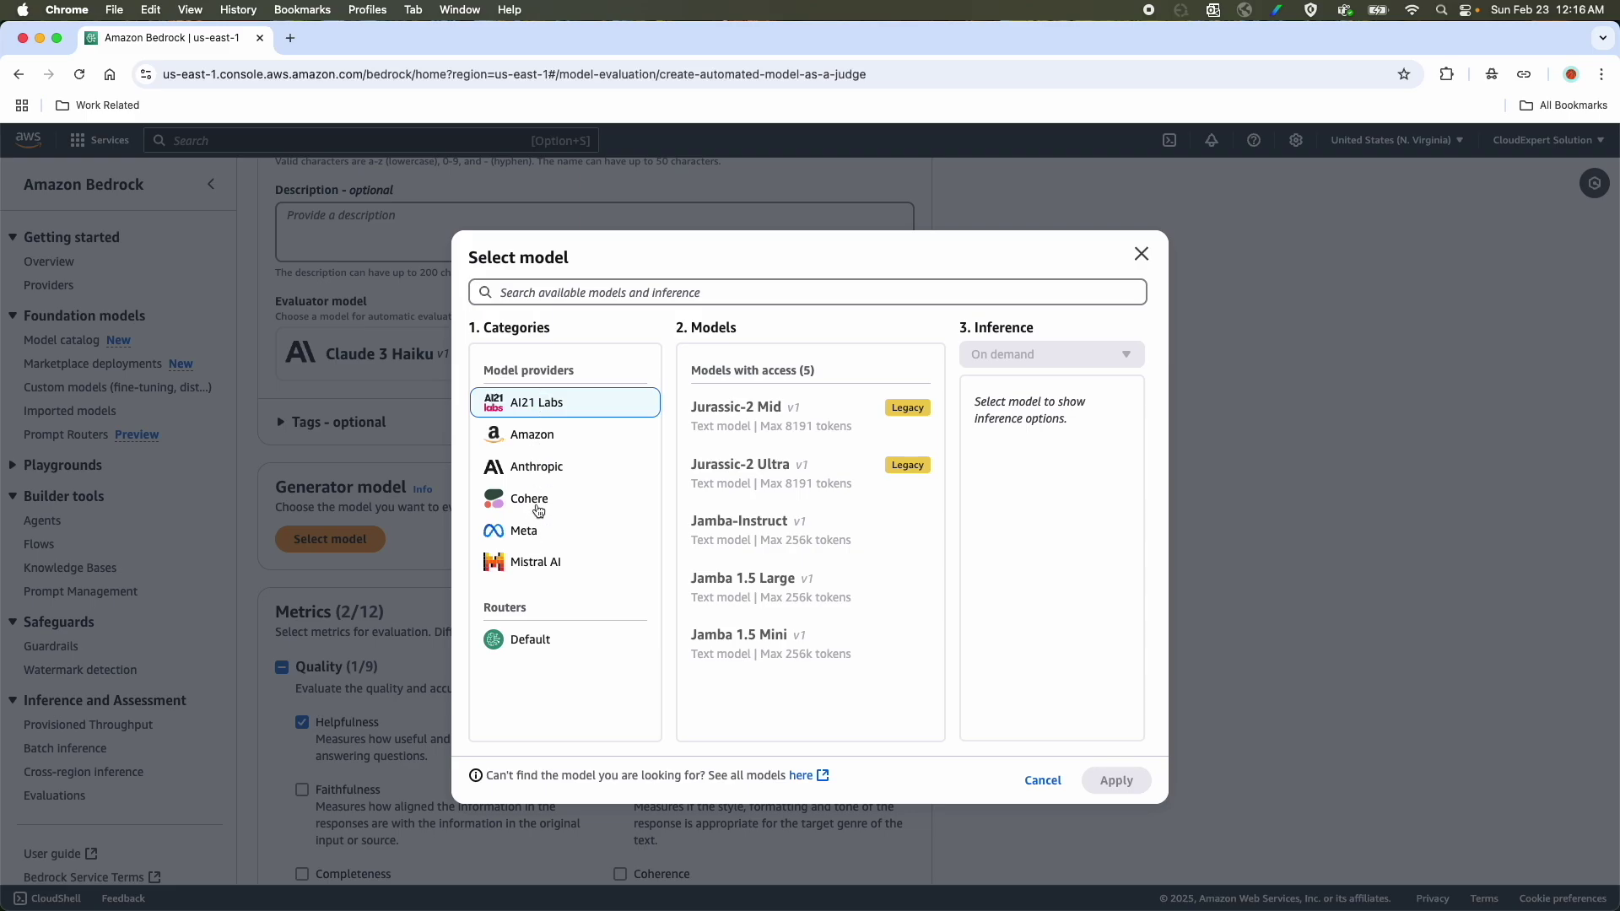
{"action": "left_click", "coordinate": [534, 435]}
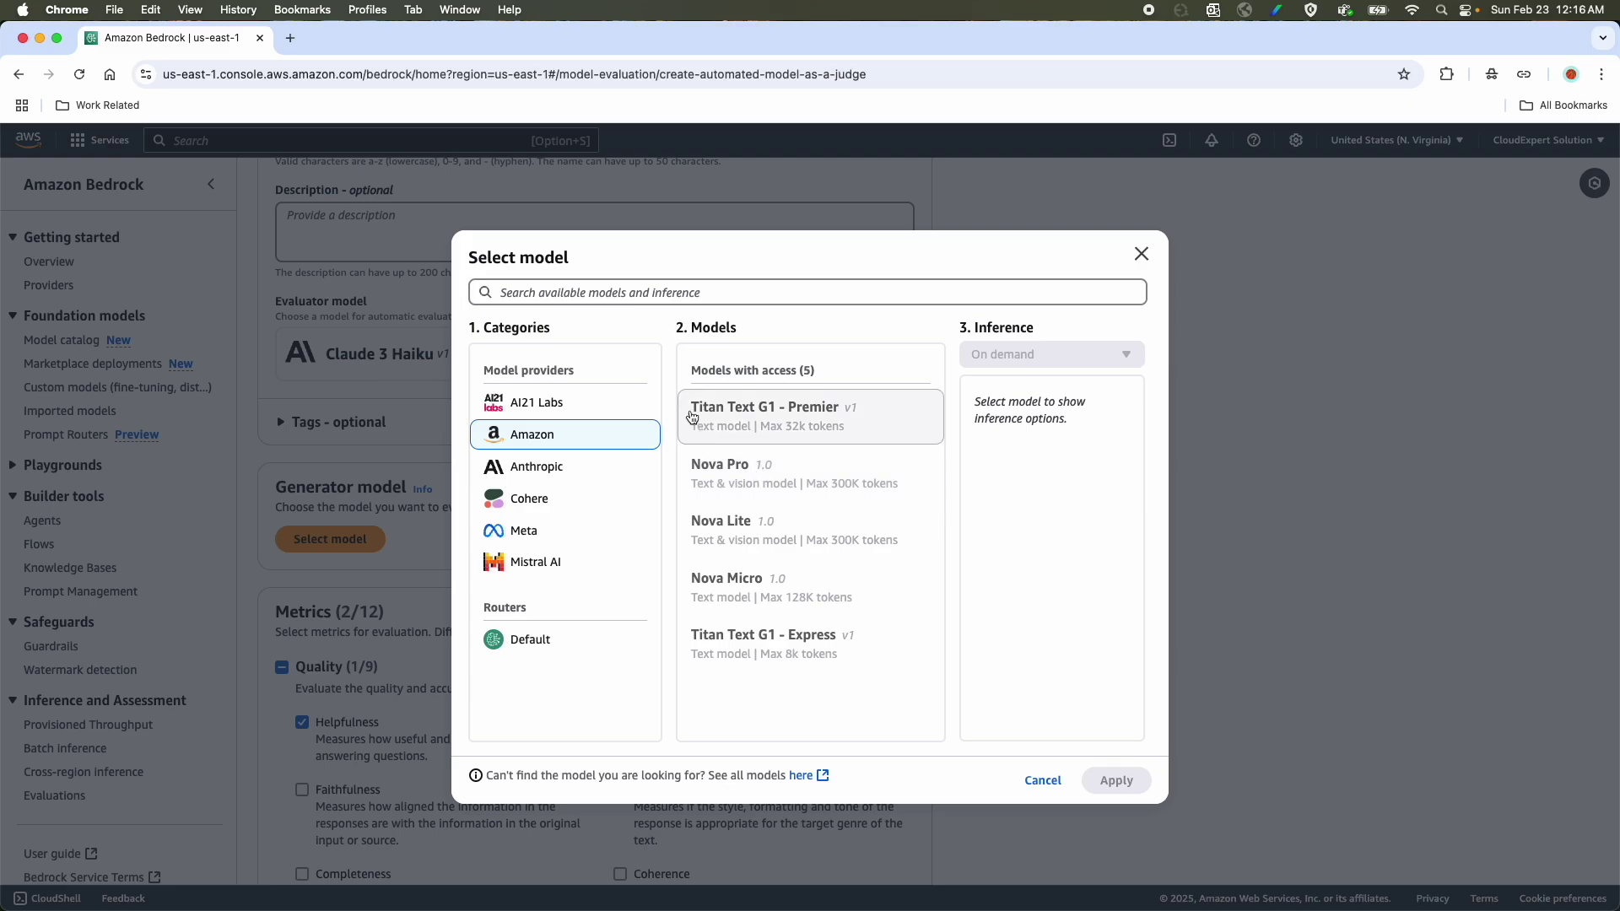
{"action": "left_click", "coordinate": [739, 417]}
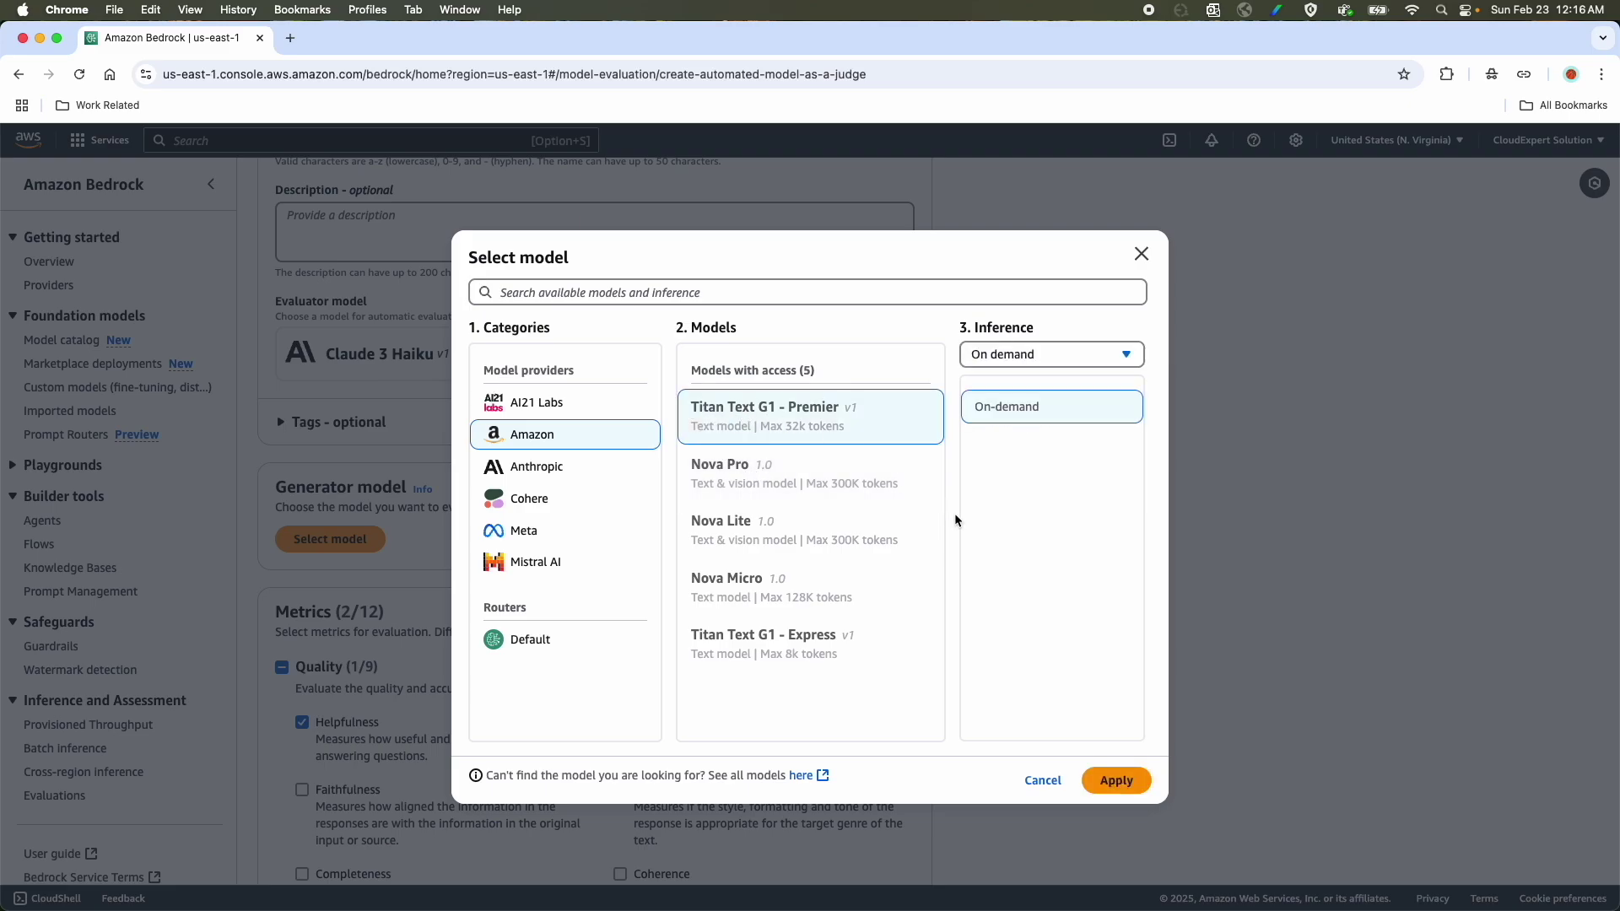
{"action": "left_click", "coordinate": [1030, 356]}
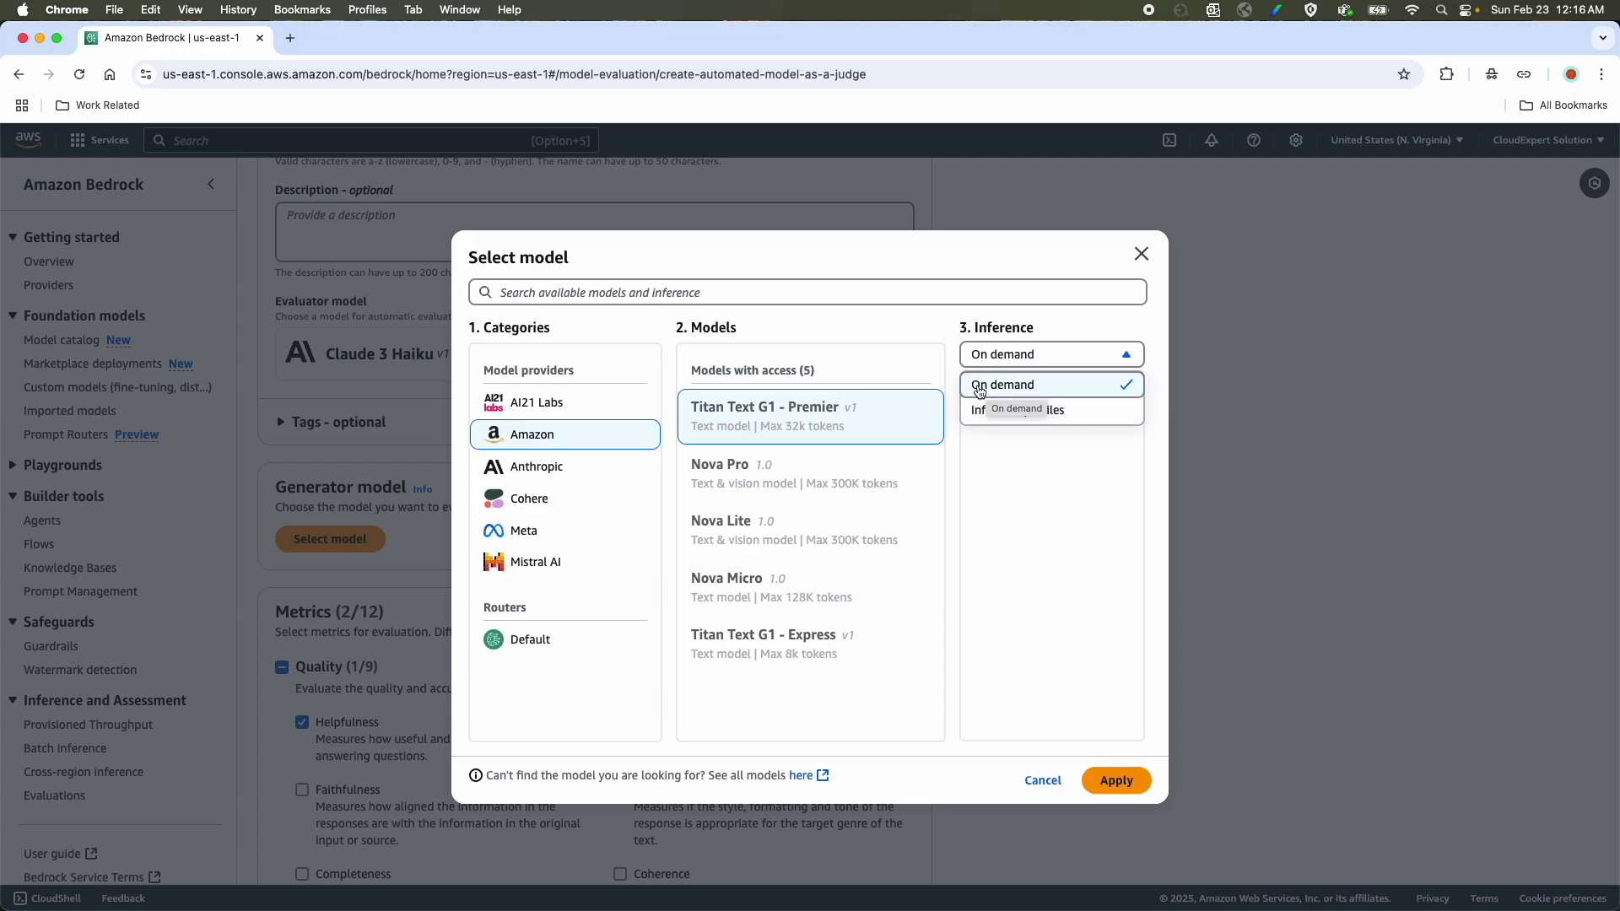
{"action": "left_click", "coordinate": [994, 386]}
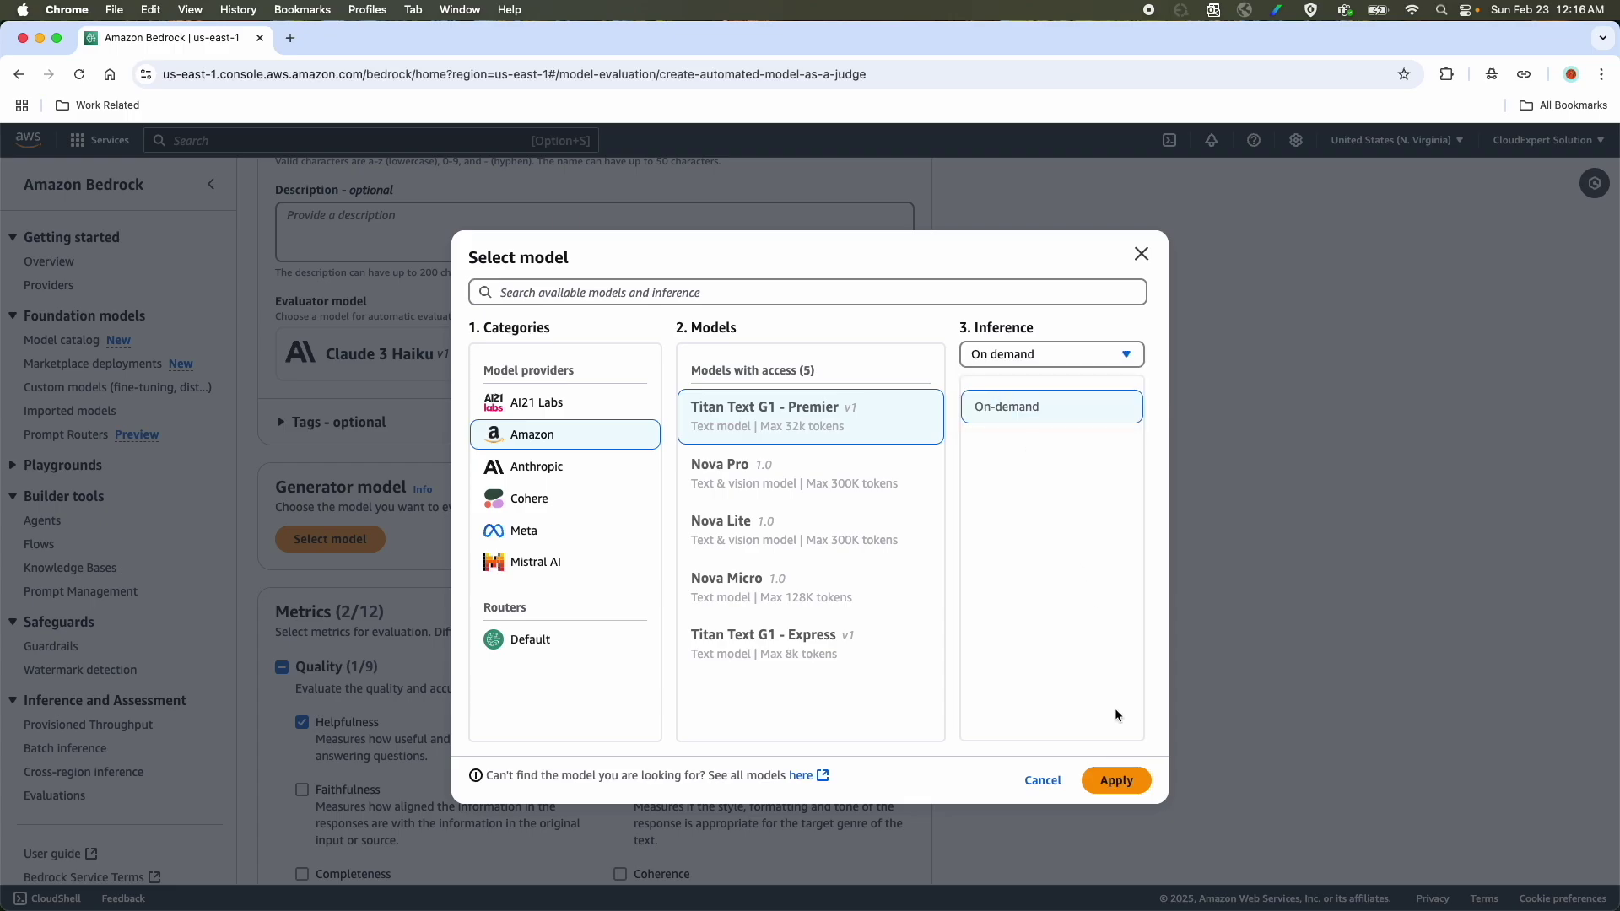
{"action": "left_click", "coordinate": [1112, 783]}
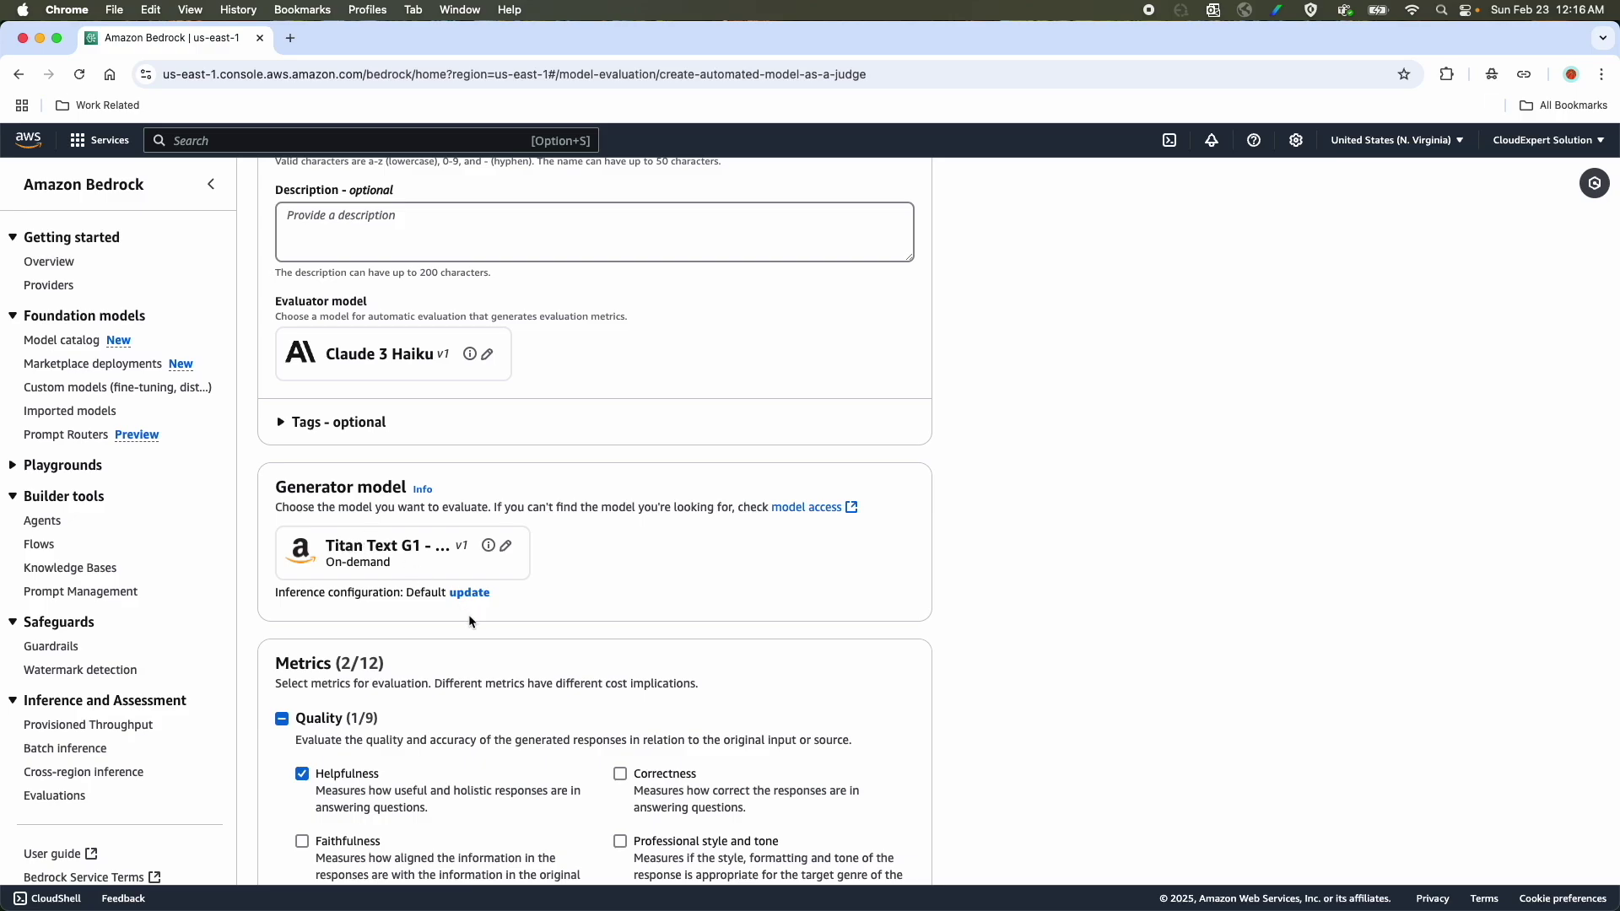
Step: Add the Faithfulness and Completeness quality metrics and the Stereotyping and Refusal responsible AI metrics to the evaluation
{"action": "scroll", "coordinate": [468, 614], "scroll_direction": "down", "scroll_amount": 5}
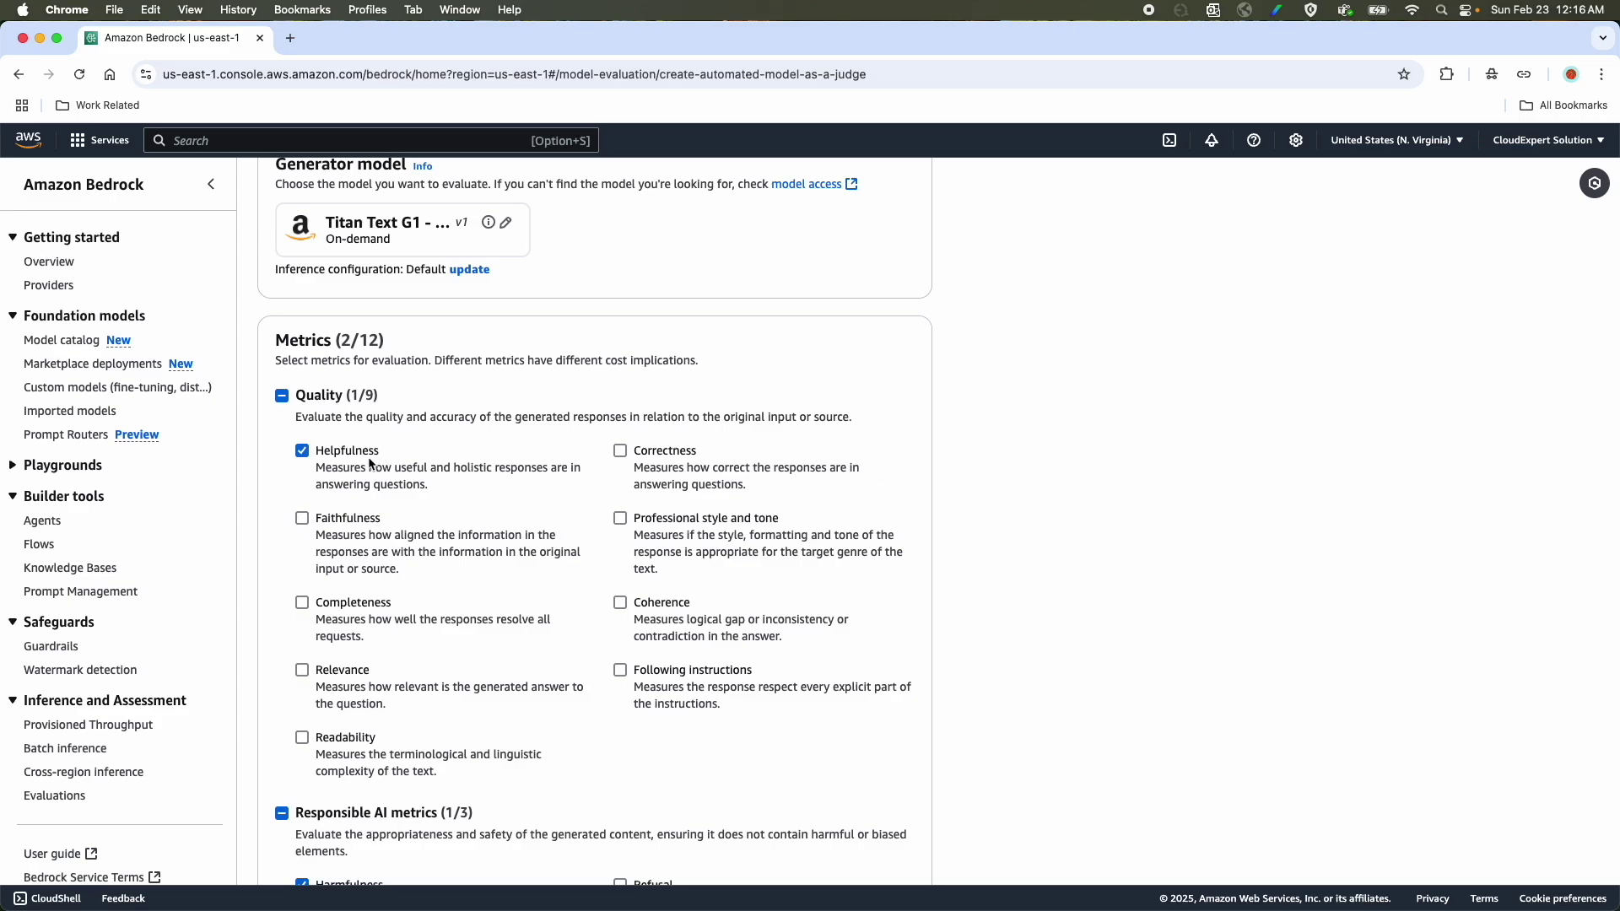
{"action": "left_click", "coordinate": [302, 518]}
{"action": "left_click", "coordinate": [303, 602]}
{"action": "scroll", "coordinate": [550, 557], "scroll_direction": "down", "scroll_amount": 4}
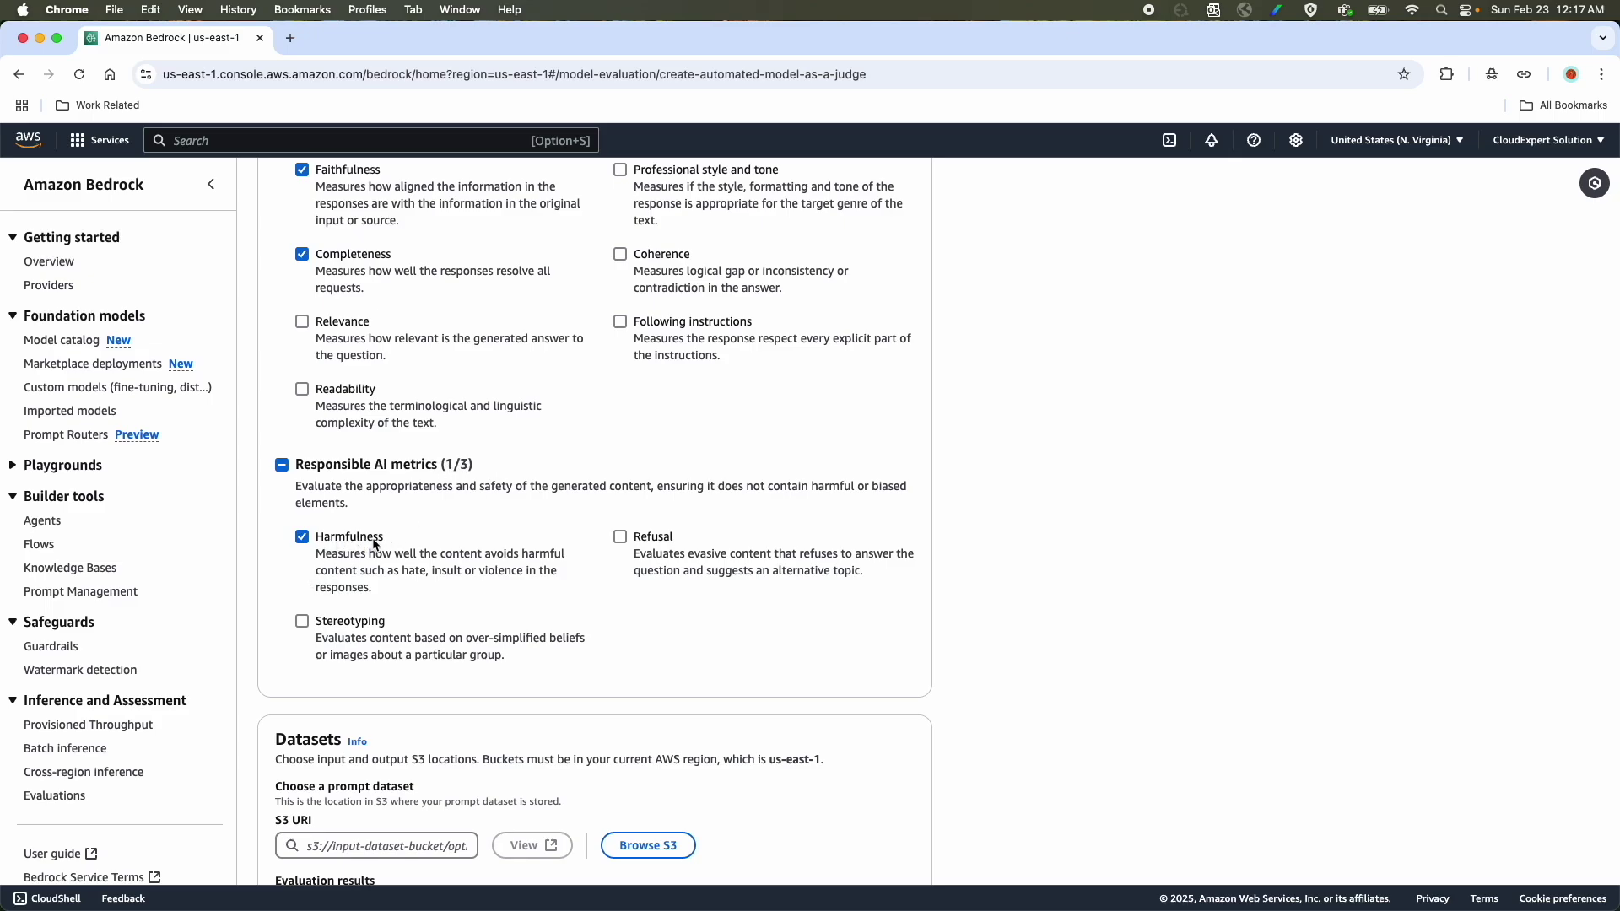
{"action": "left_click", "coordinate": [303, 622]}
{"action": "left_click", "coordinate": [621, 537]}
Step: Read the dataset location requirements and browse the cloudexpertsolution S3 bucket for a prompt dataset without choosing one
{"action": "scroll", "coordinate": [604, 569], "scroll_direction": "down", "scroll_amount": 3}
{"action": "left_click_drag", "start_coordinate": [278, 477], "coordinate": [377, 476]}
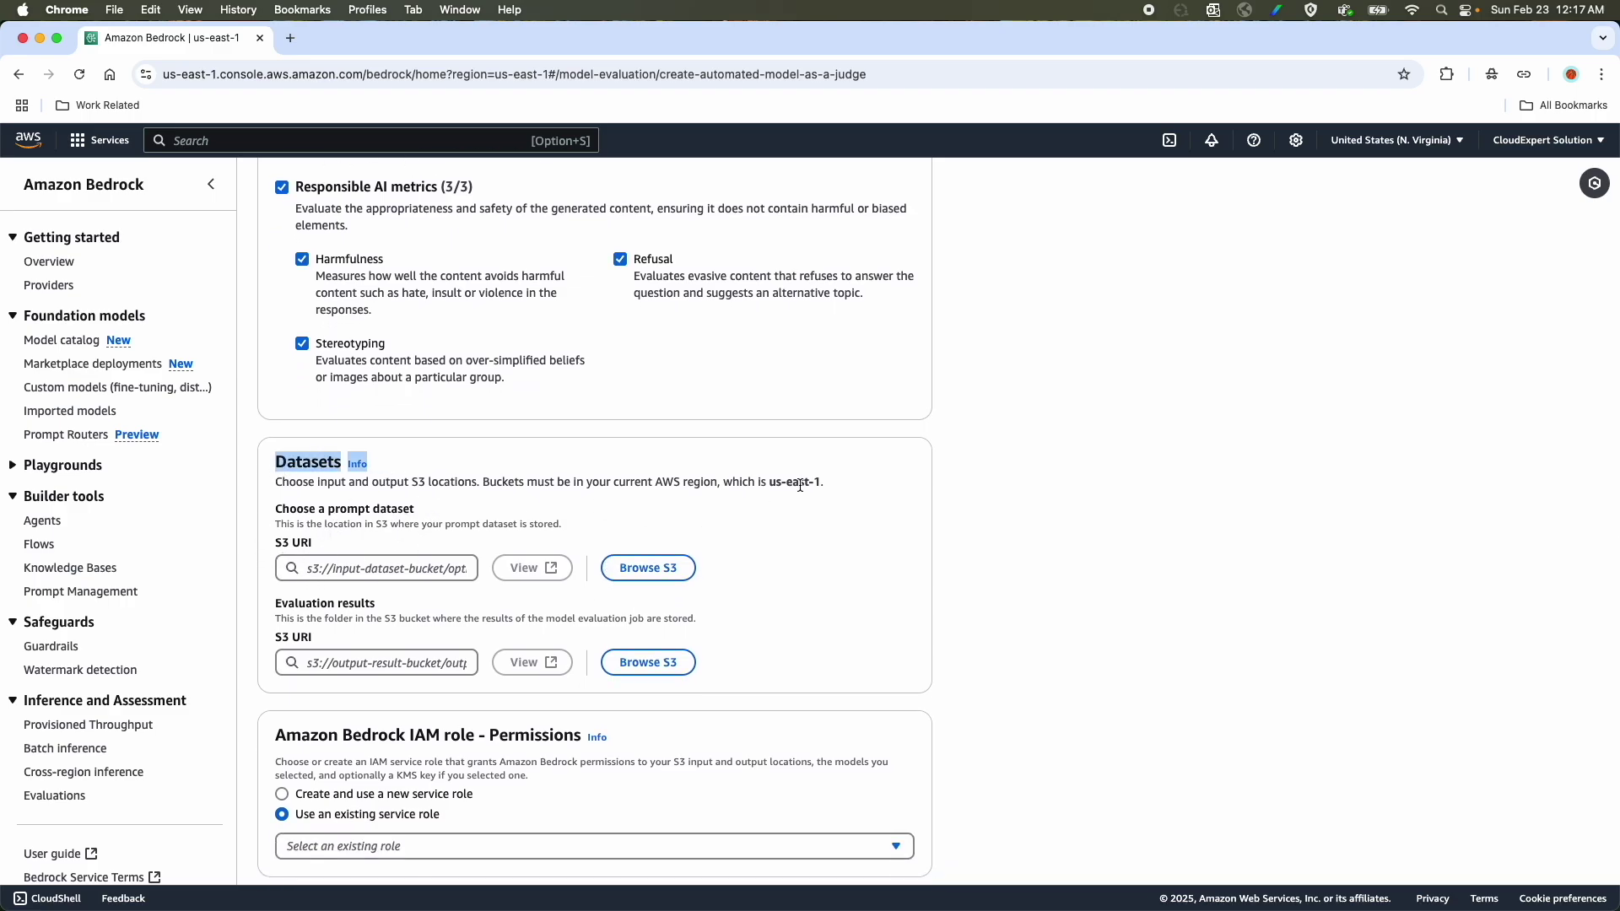
{"action": "left_click_drag", "start_coordinate": [282, 482], "coordinate": [484, 484]}
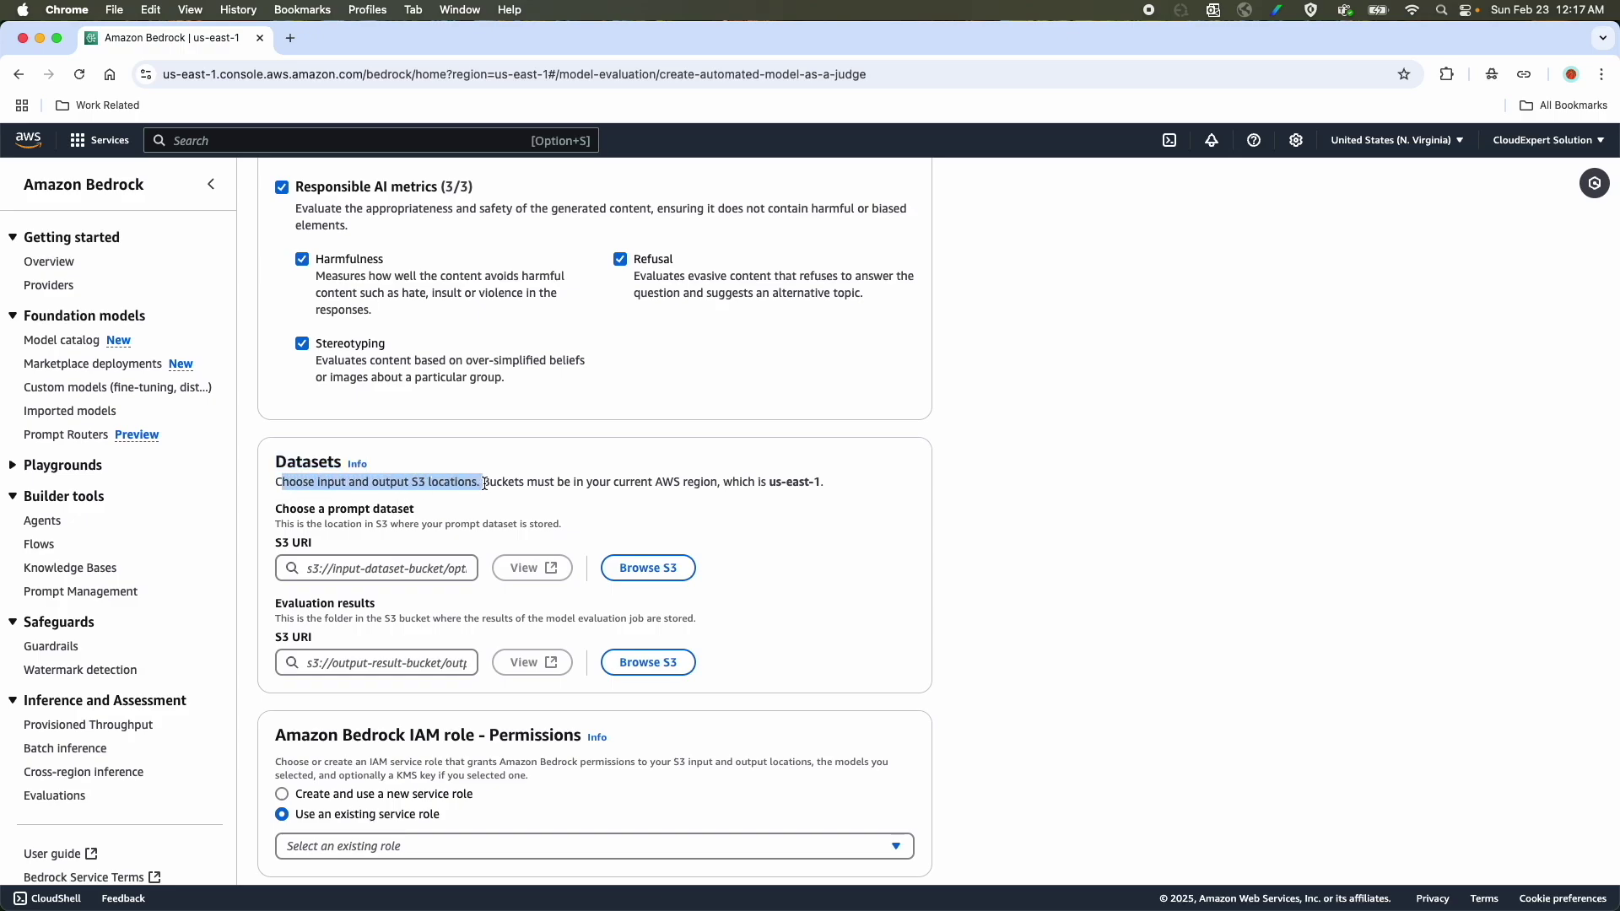
{"action": "left_click_drag", "start_coordinate": [538, 483], "coordinate": [708, 485]}
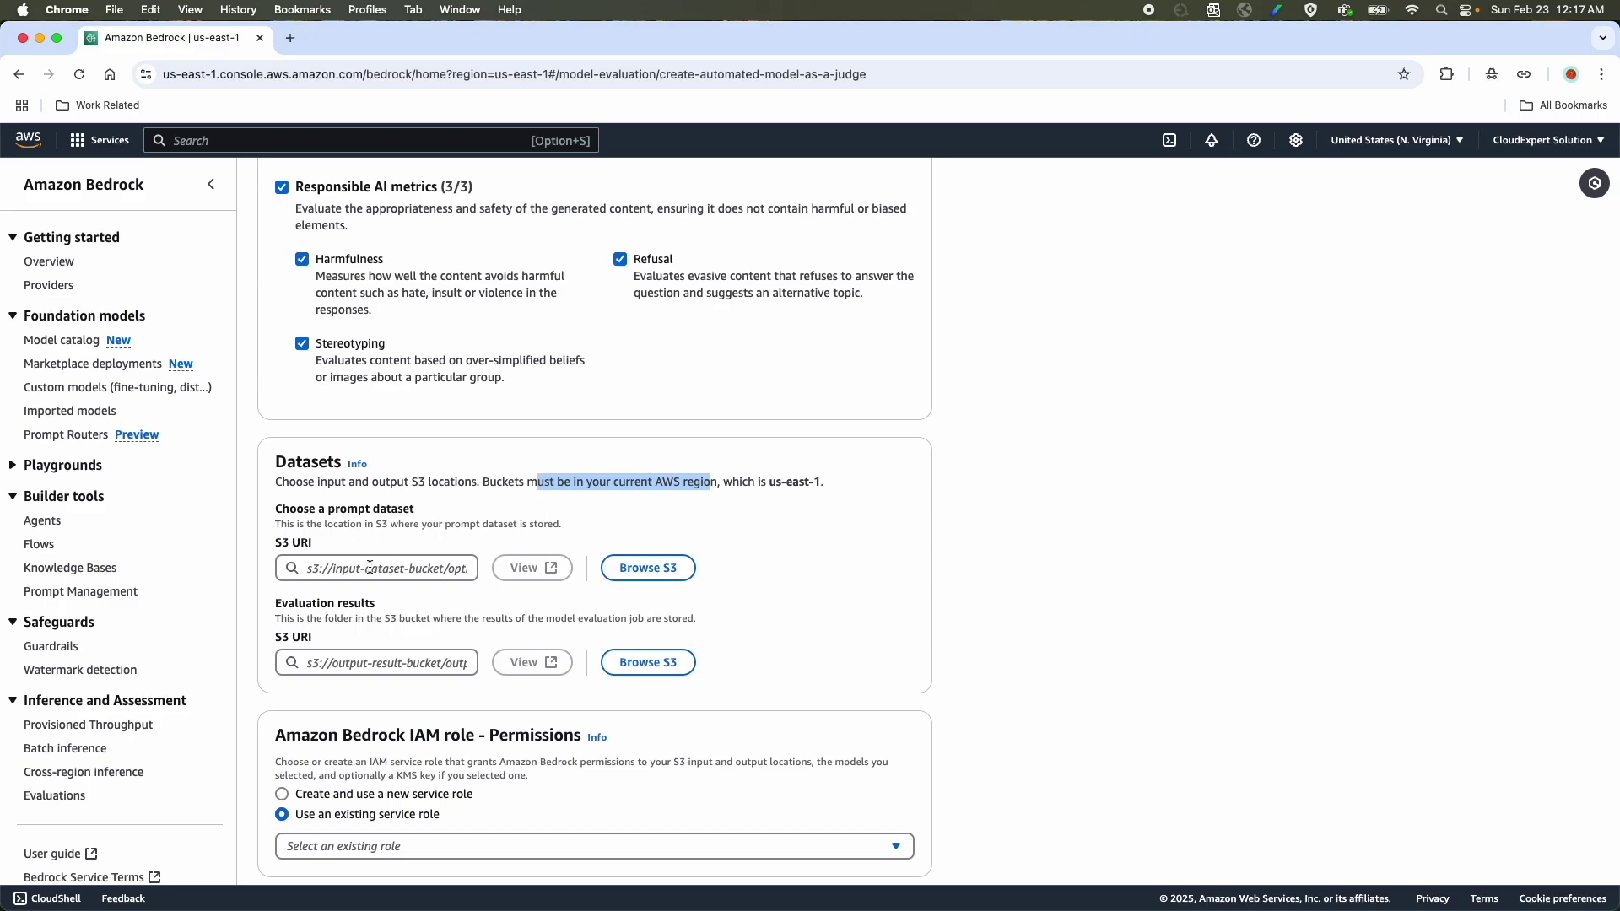
{"action": "left_click", "coordinate": [646, 569]}
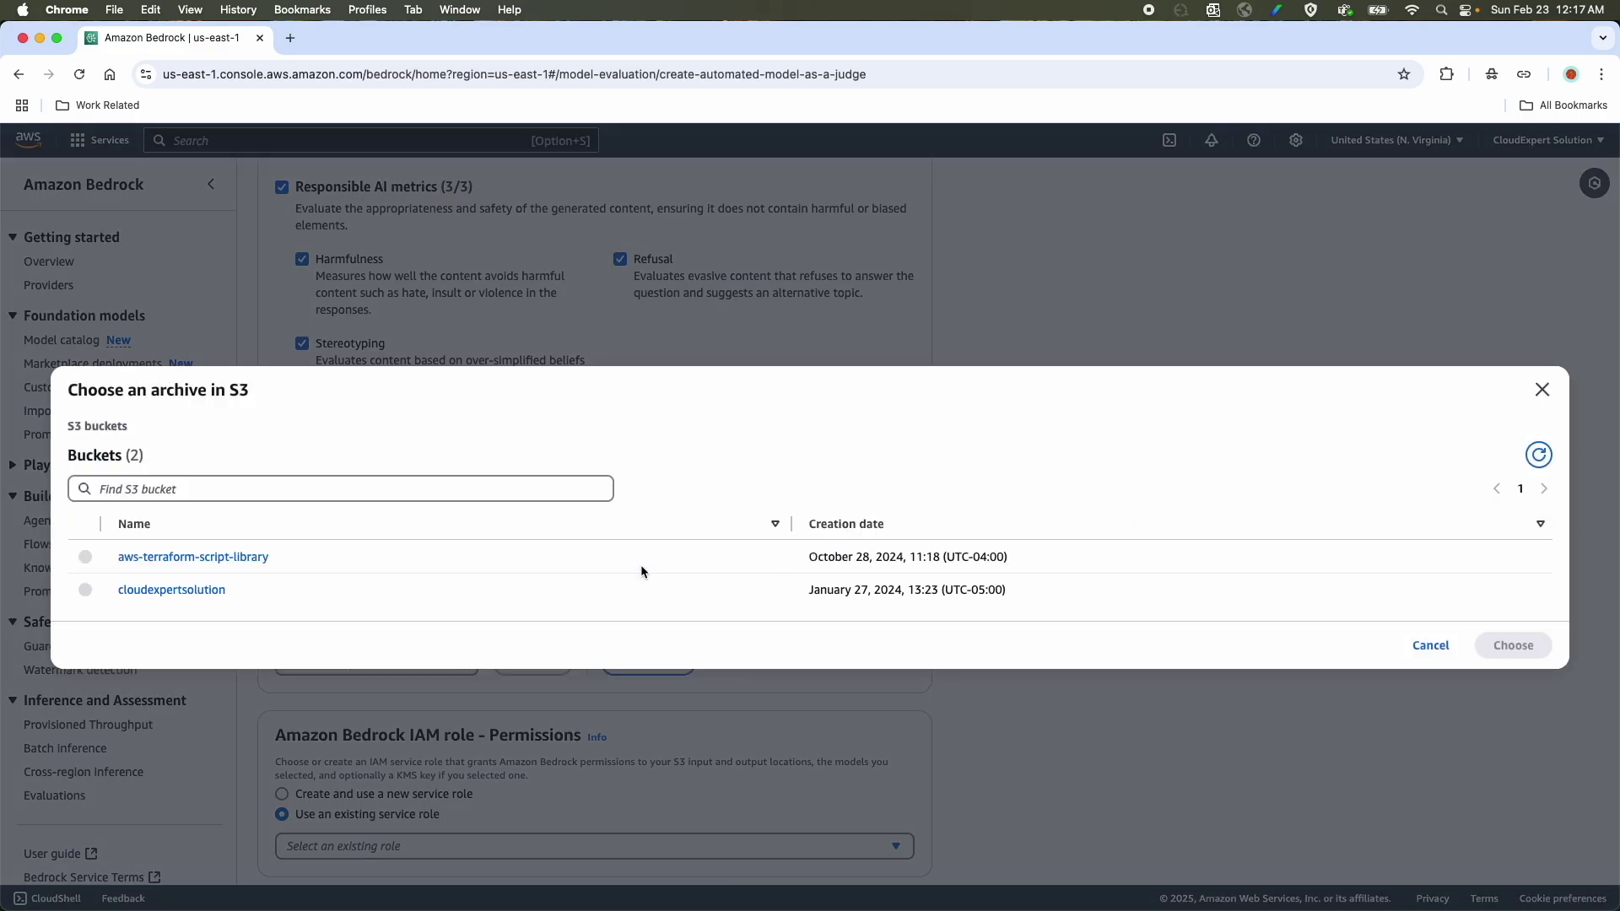
{"action": "left_click", "coordinate": [135, 590]}
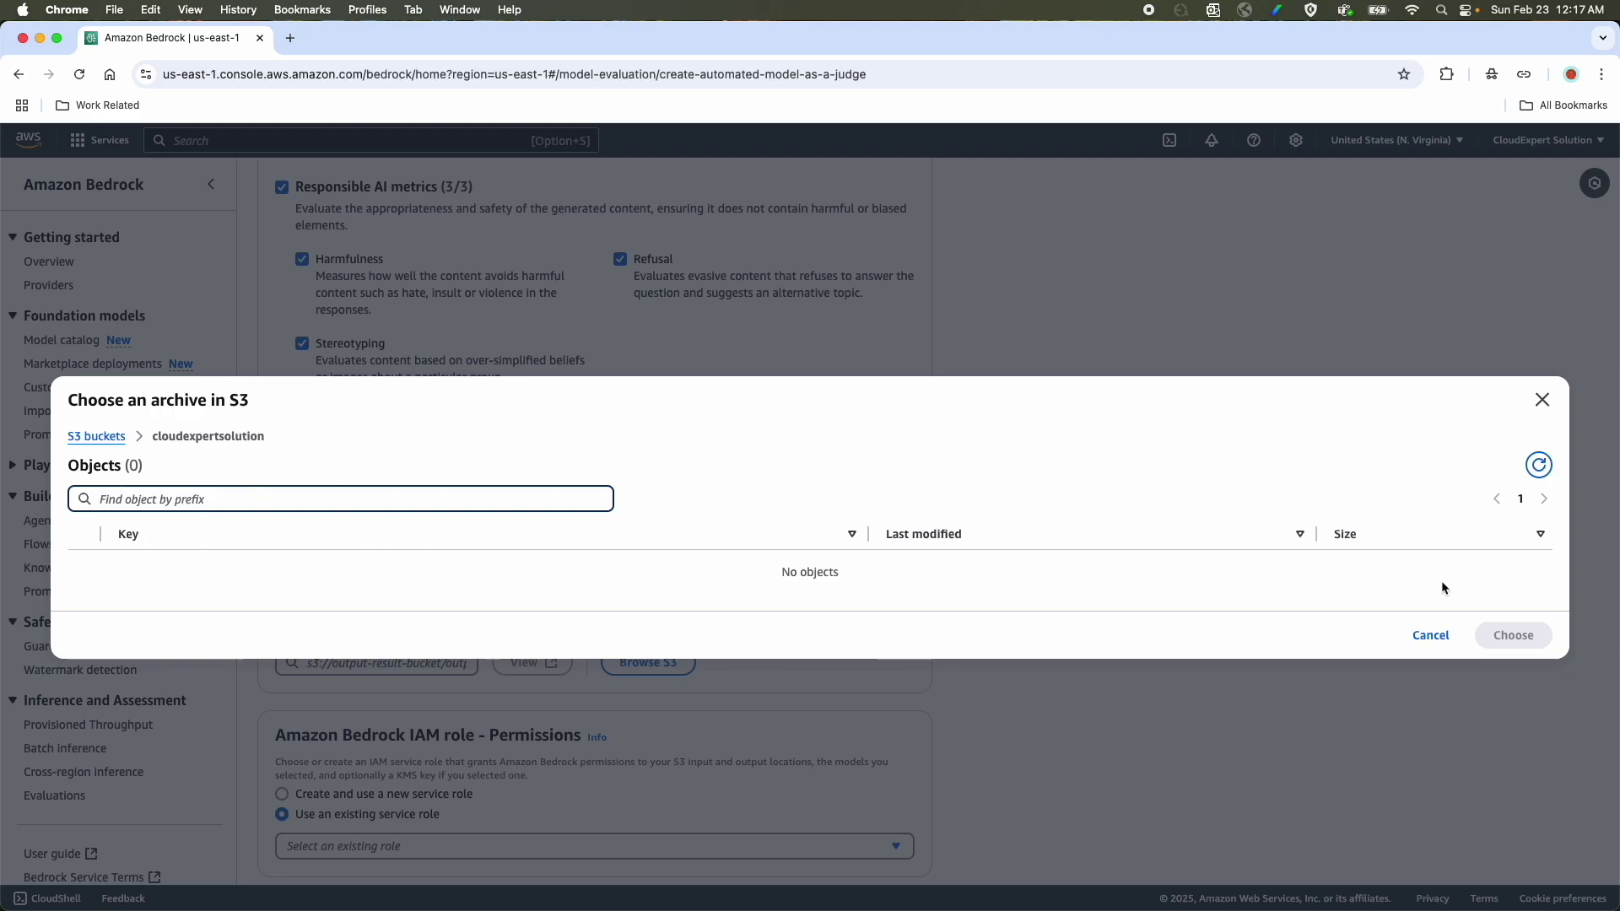
{"action": "left_click", "coordinate": [1430, 635]}
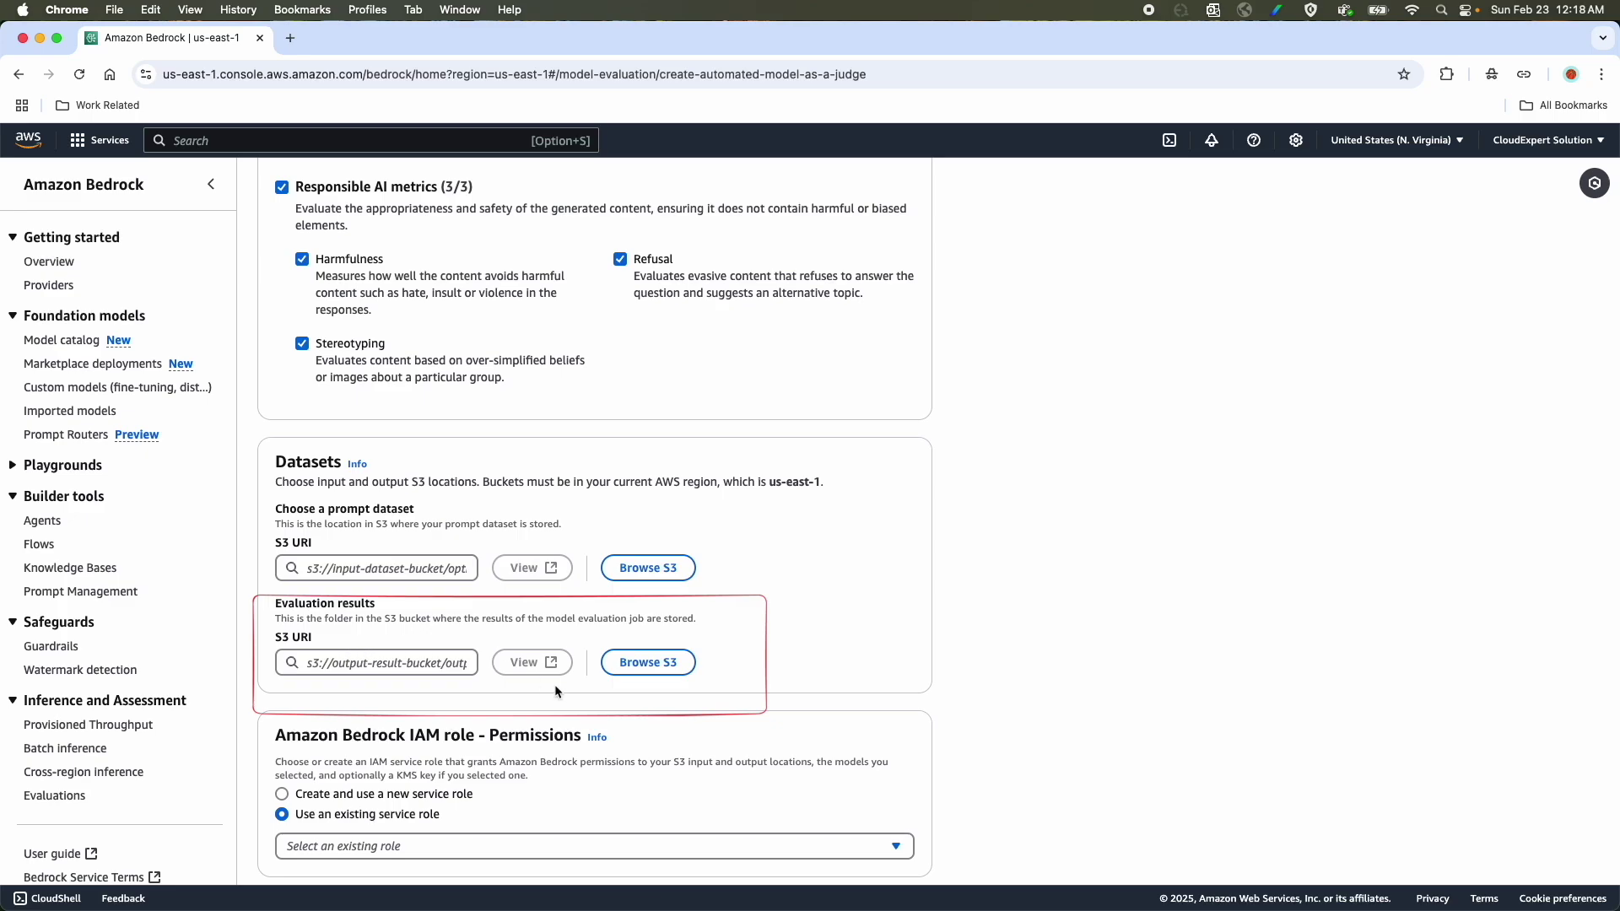
Step: Review the evaluation results location, IAM role and KMS key settings, and cancel the automatic evaluation
{"action": "scroll", "coordinate": [412, 657], "scroll_direction": "down", "scroll_amount": 3}
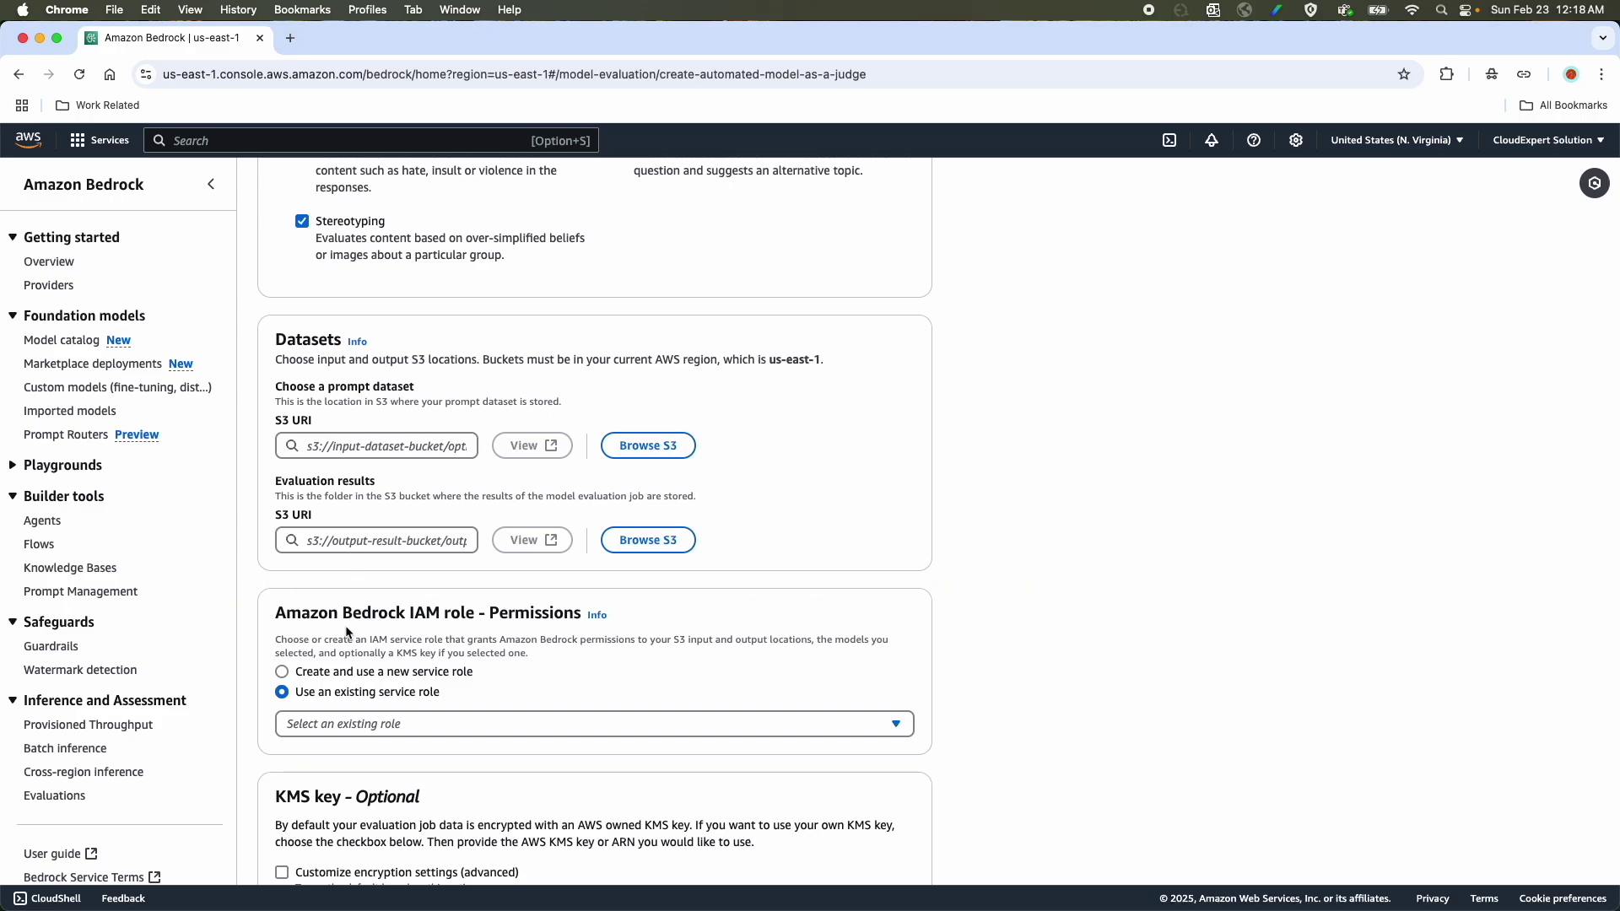
{"action": "scroll", "coordinate": [346, 632], "scroll_direction": "down", "scroll_amount": 3}
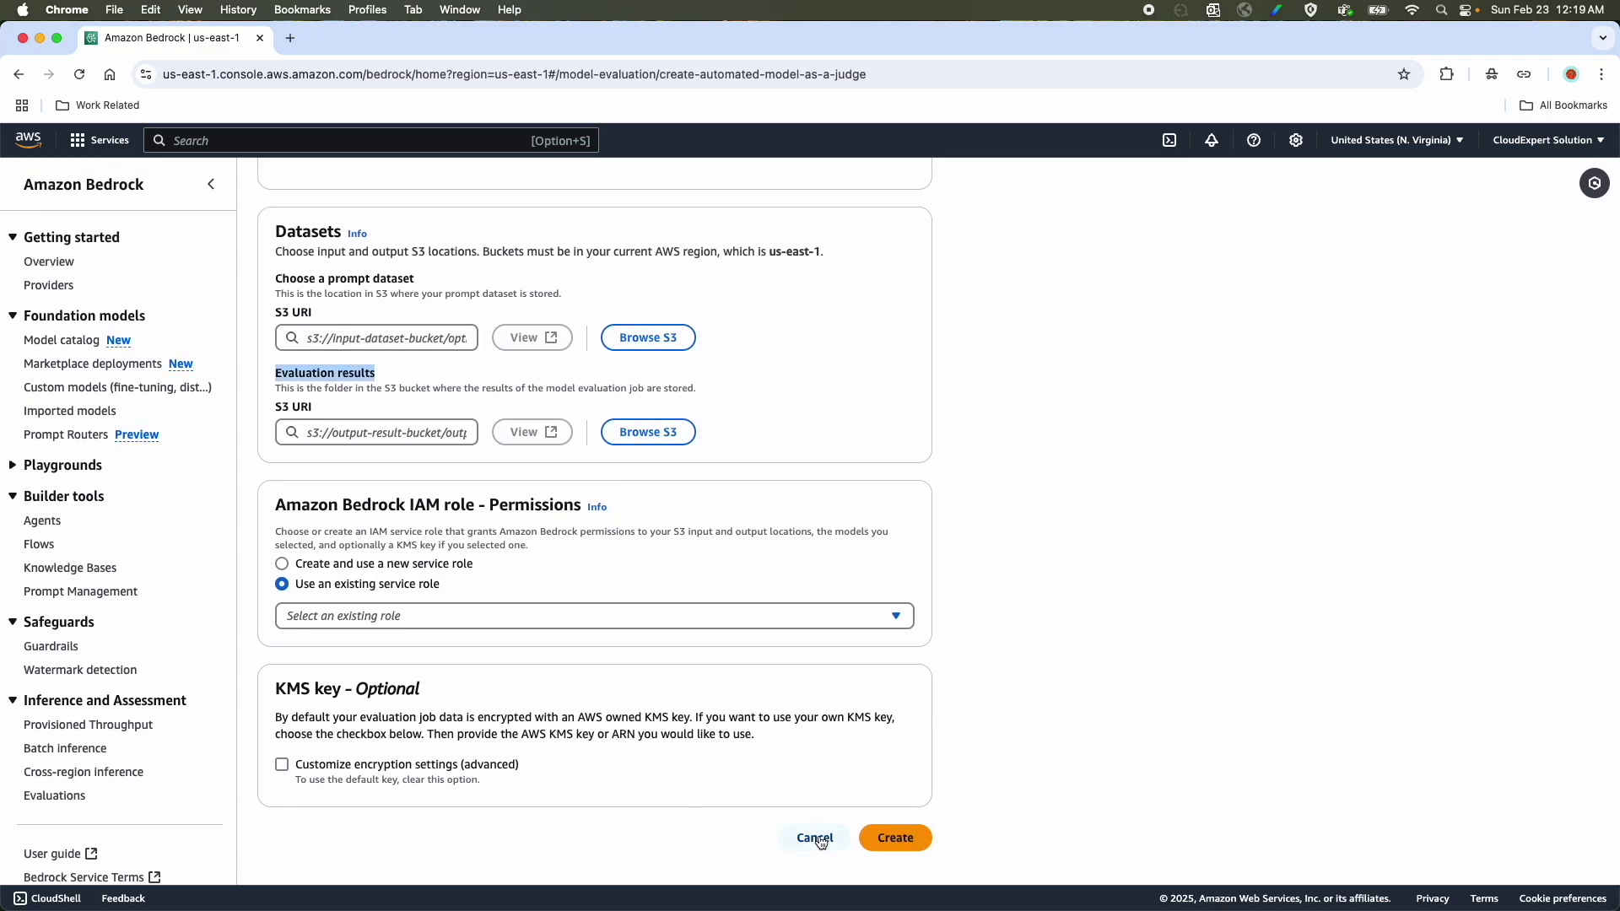
{"action": "left_click", "coordinate": [817, 839]}
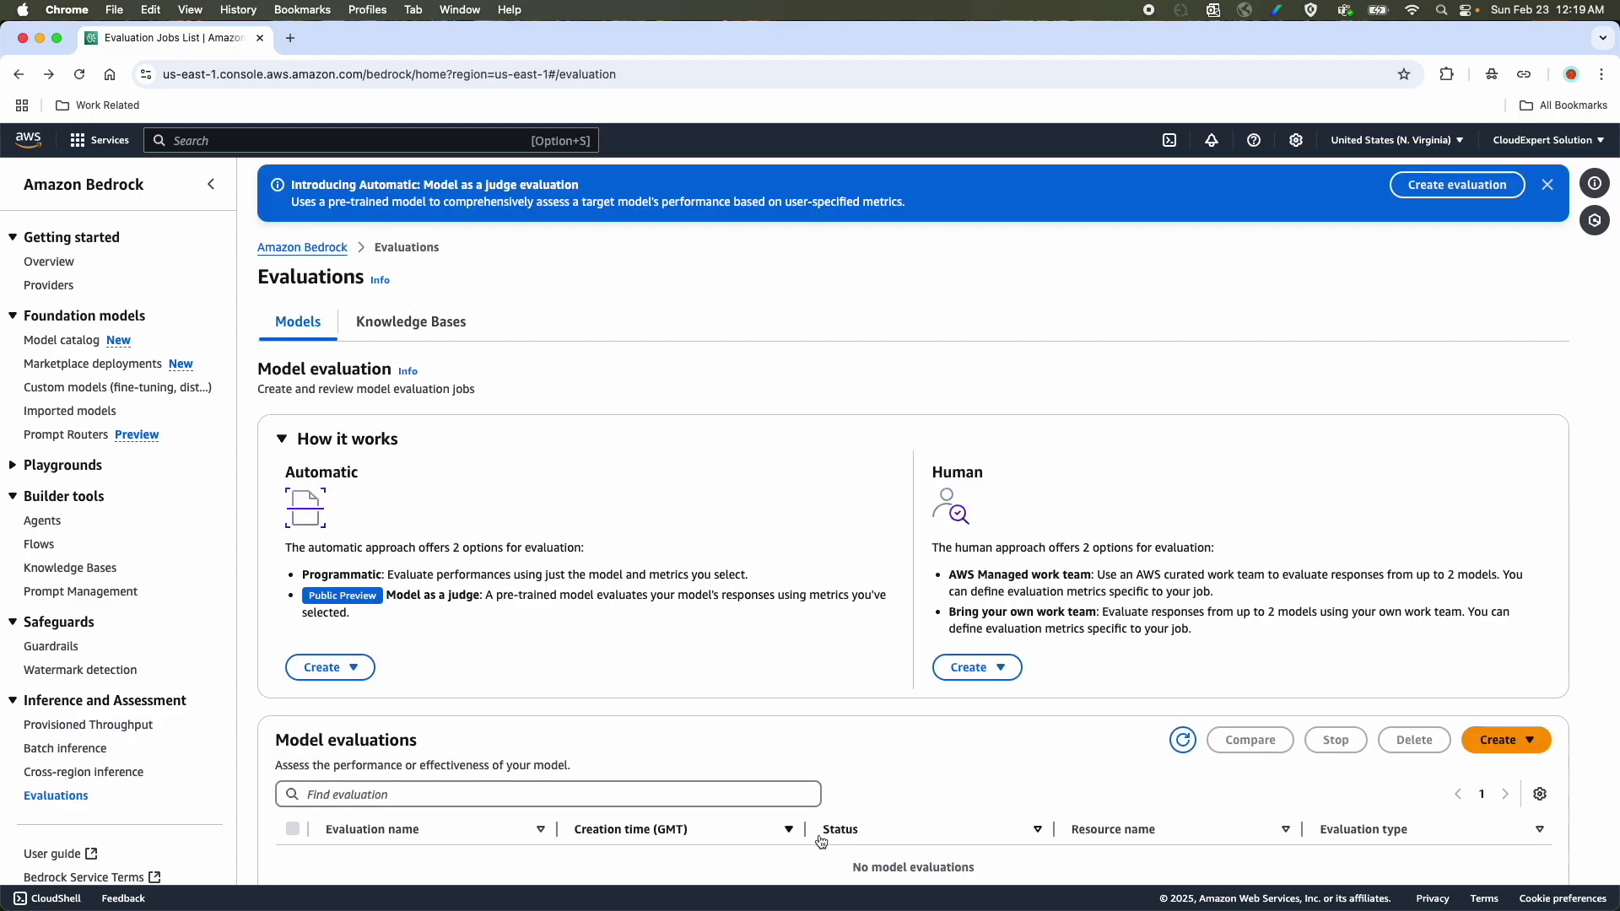
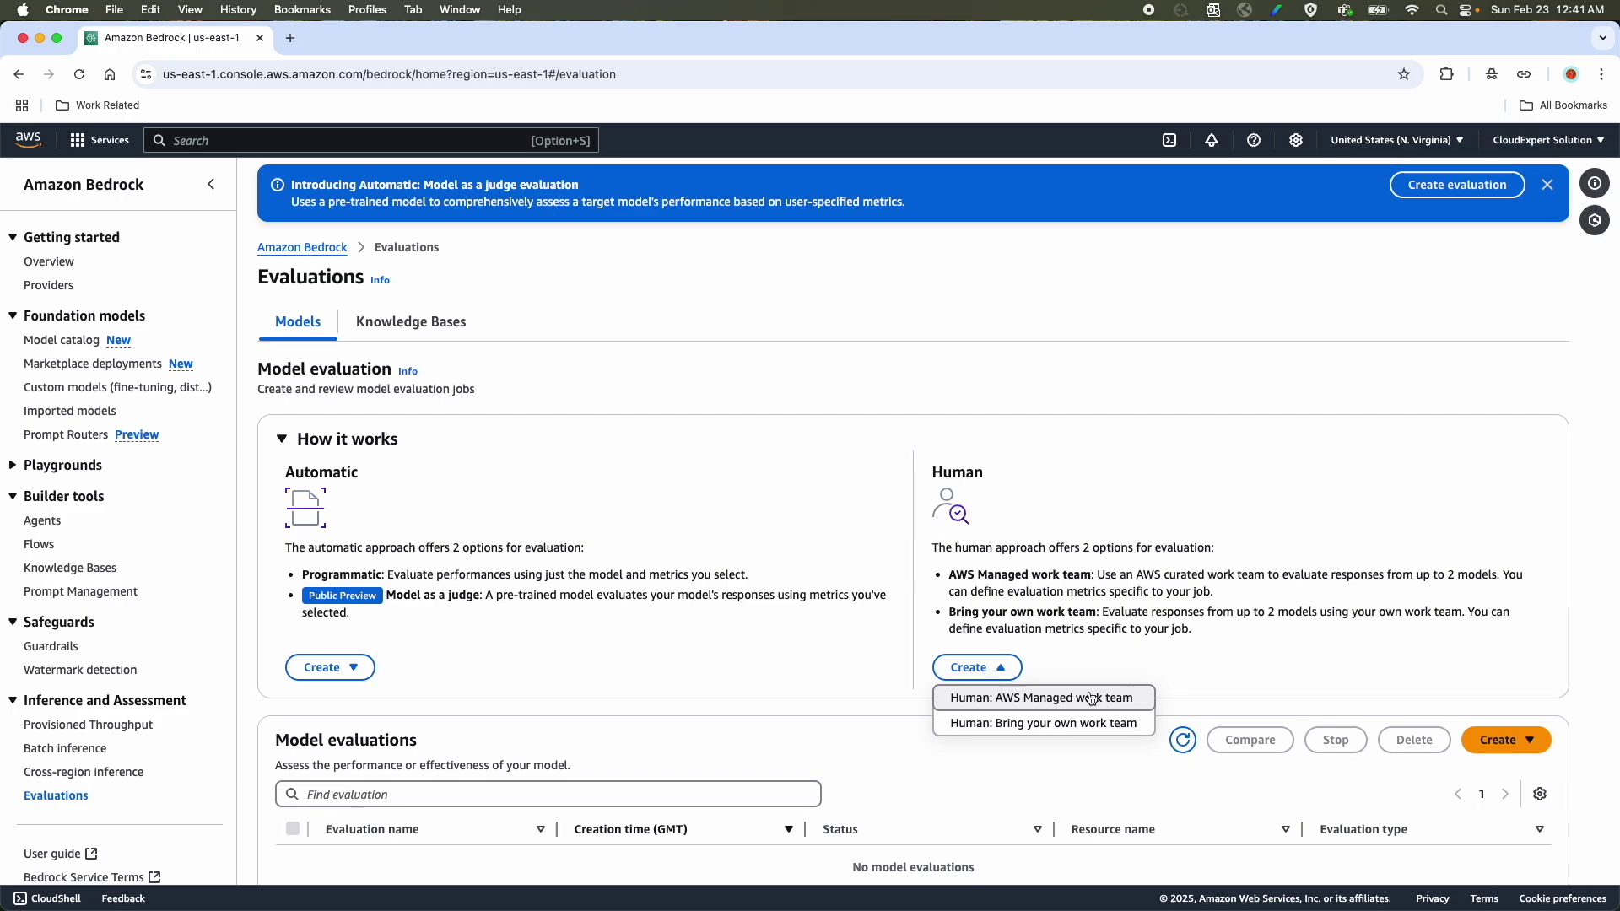
Step: Start a human-based evaluation with your own work team, and continue to the evaluation setup with the suggested job name and no description
{"action": "left_click", "coordinate": [1044, 726]}
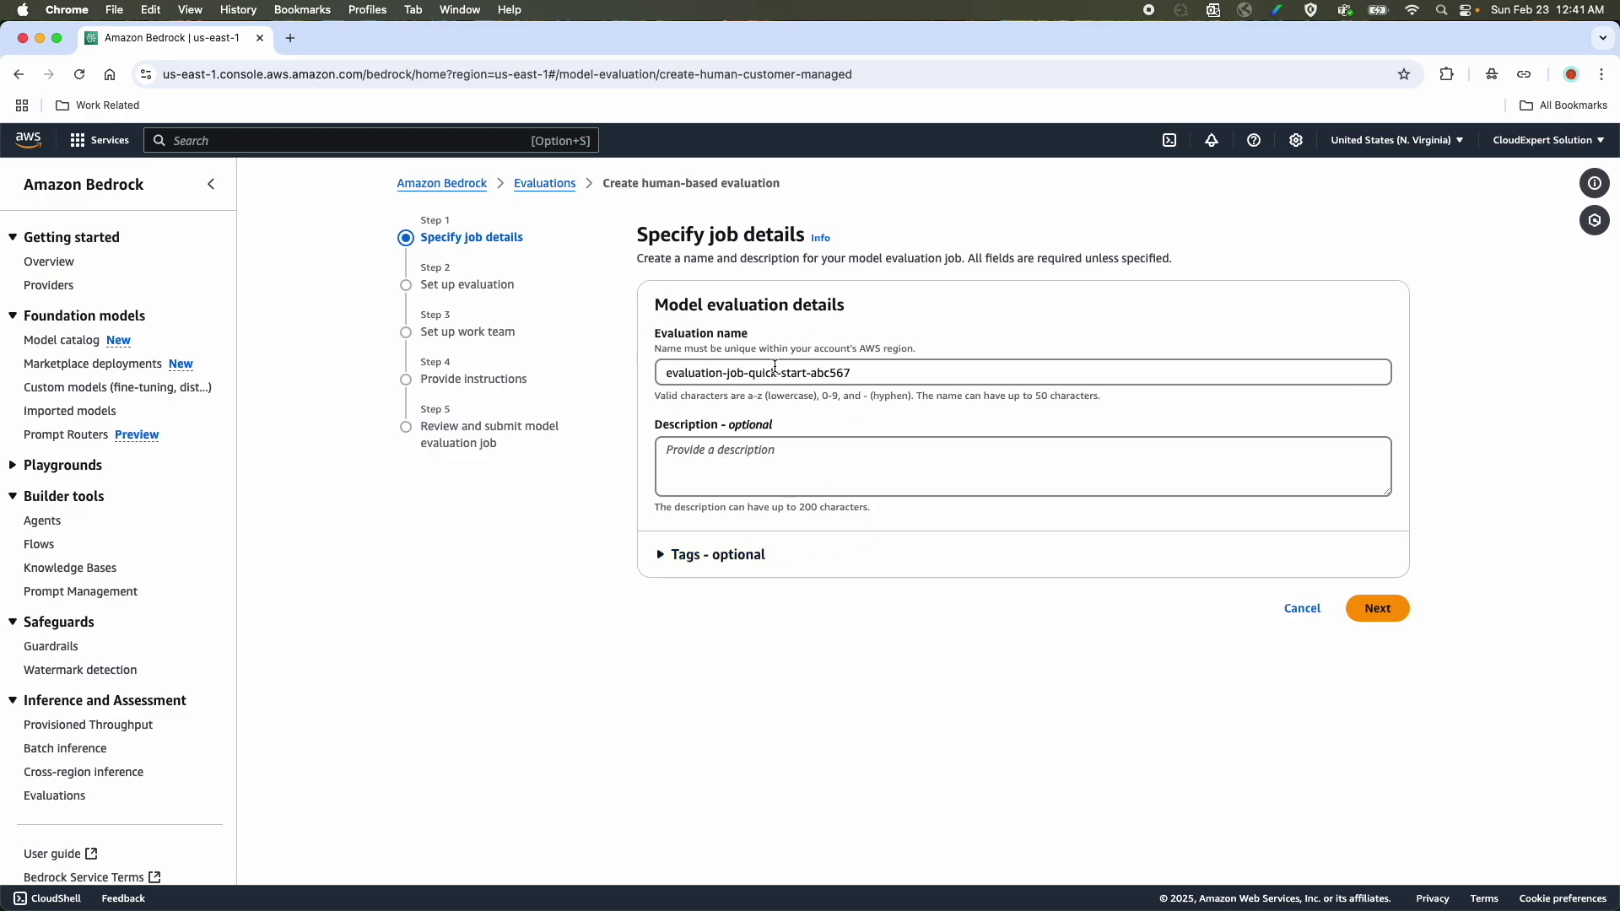
{"action": "left_click_drag", "start_coordinate": [659, 307], "coordinate": [848, 308]}
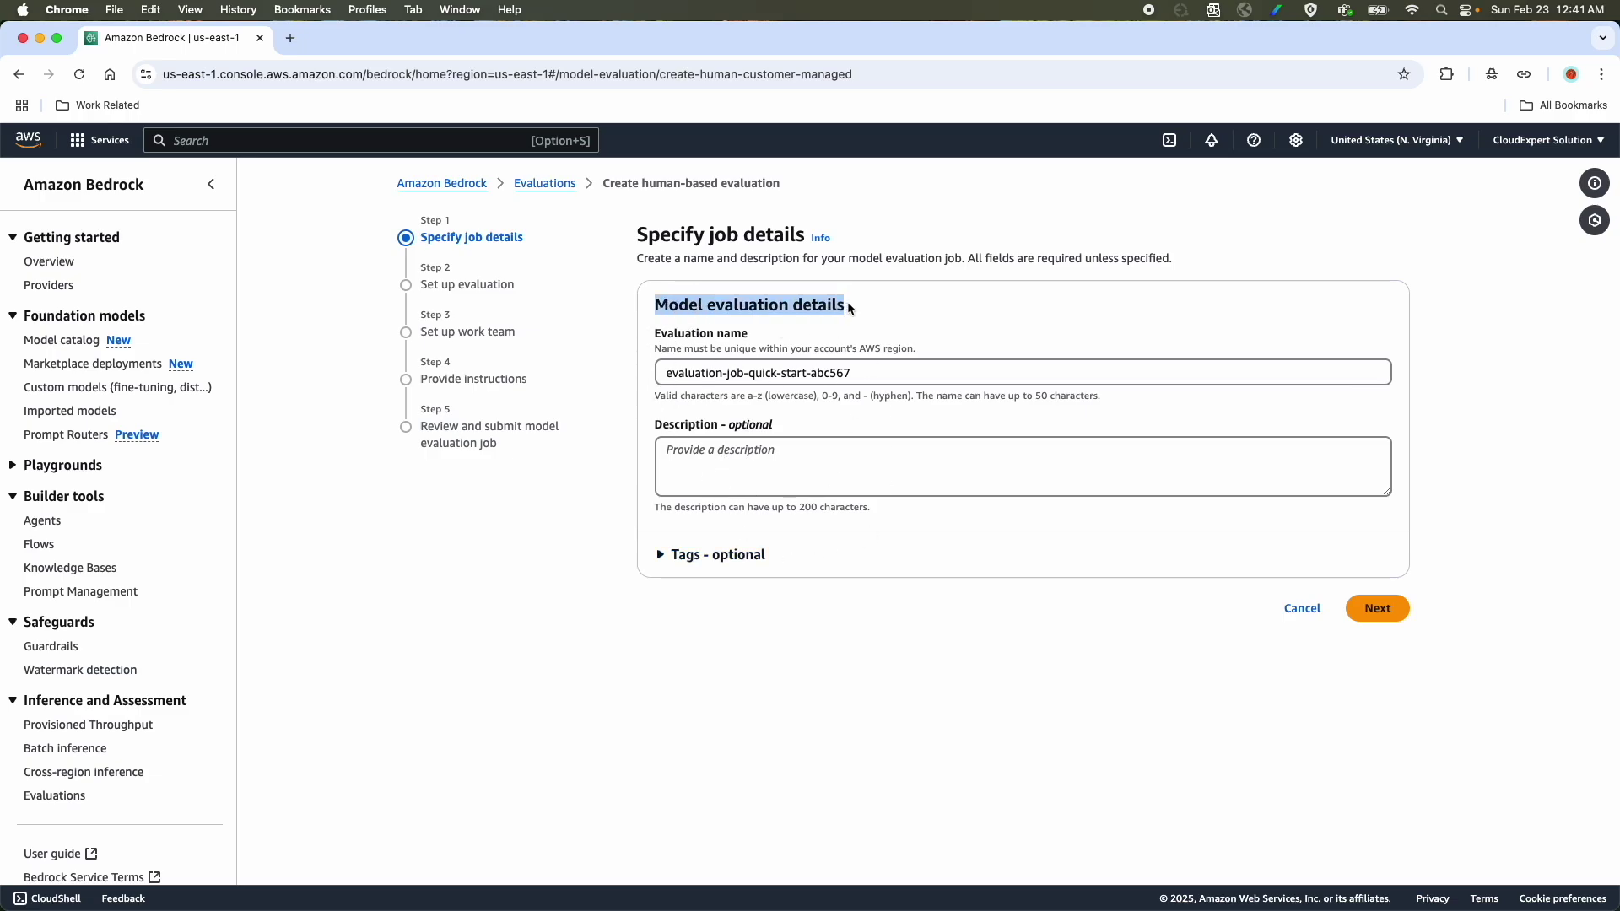
{"action": "left_click_drag", "start_coordinate": [655, 335], "coordinate": [748, 336]}
{"action": "left_click", "coordinate": [671, 456]}
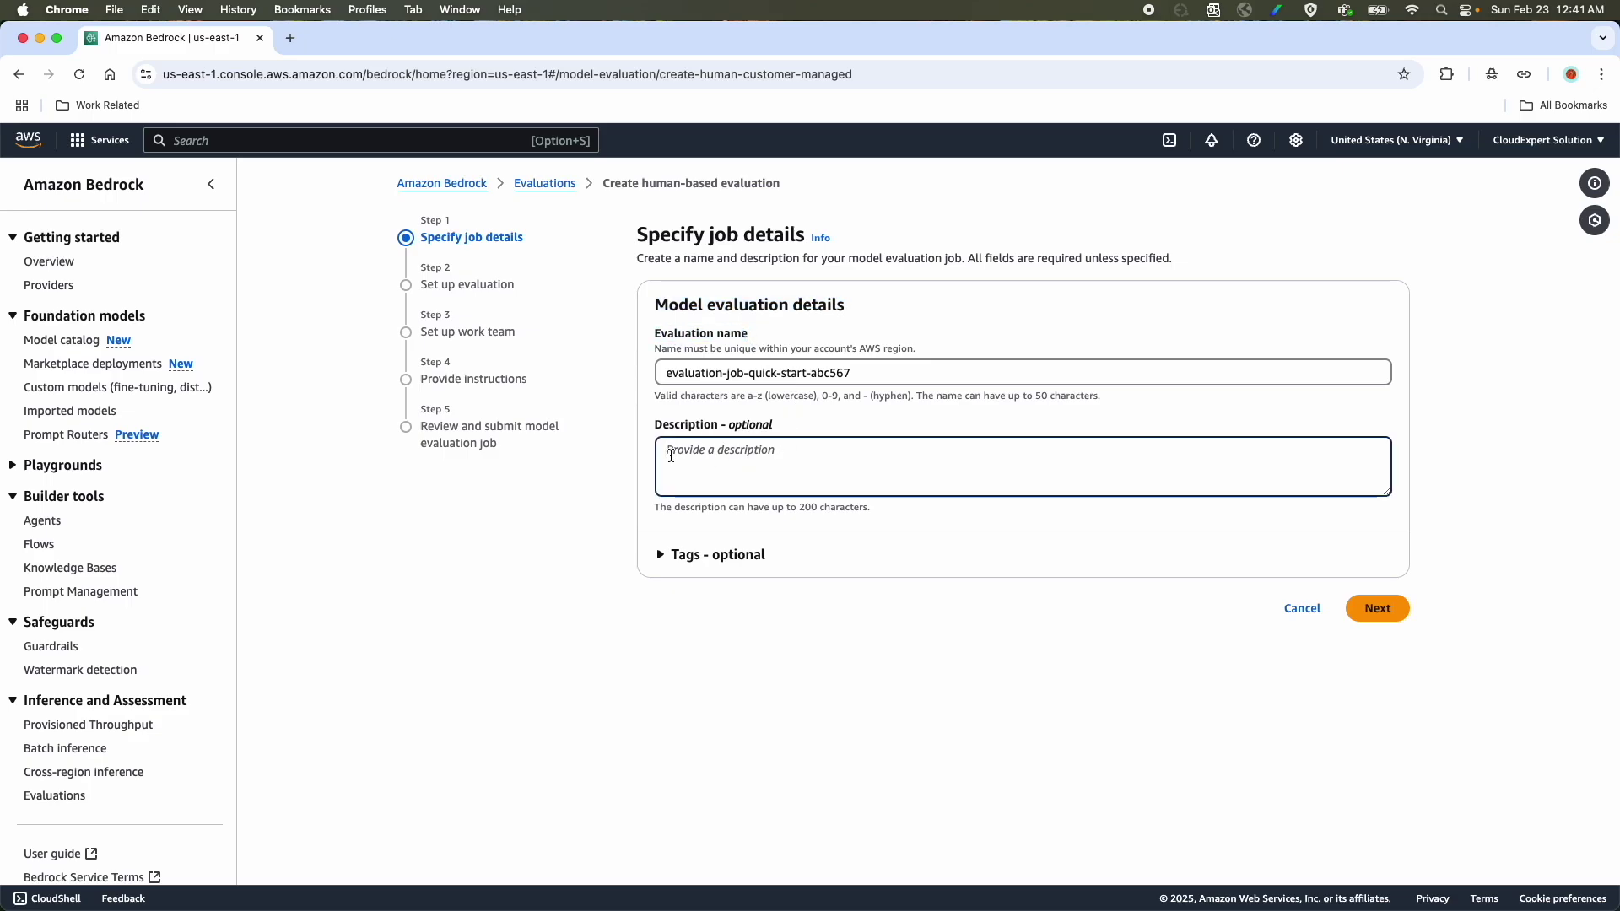
{"action": "left_click", "coordinate": [1375, 608]}
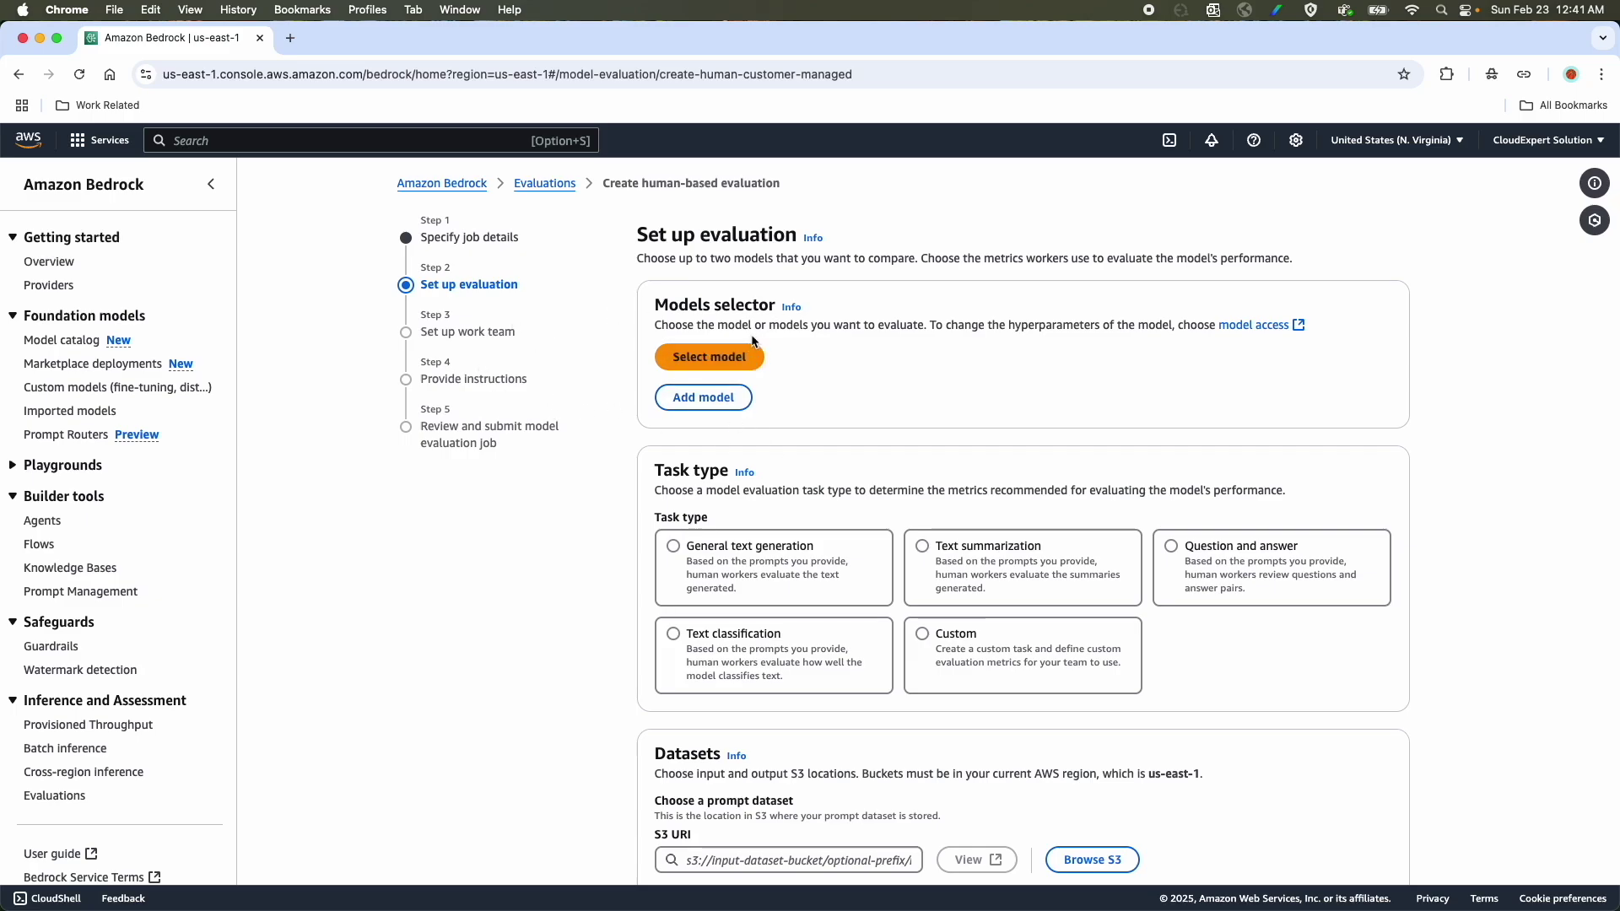
Step: Select Amazon's Titan Text G1 - Premier with on-demand inference as the first model to evaluate
{"action": "left_click", "coordinate": [708, 359]}
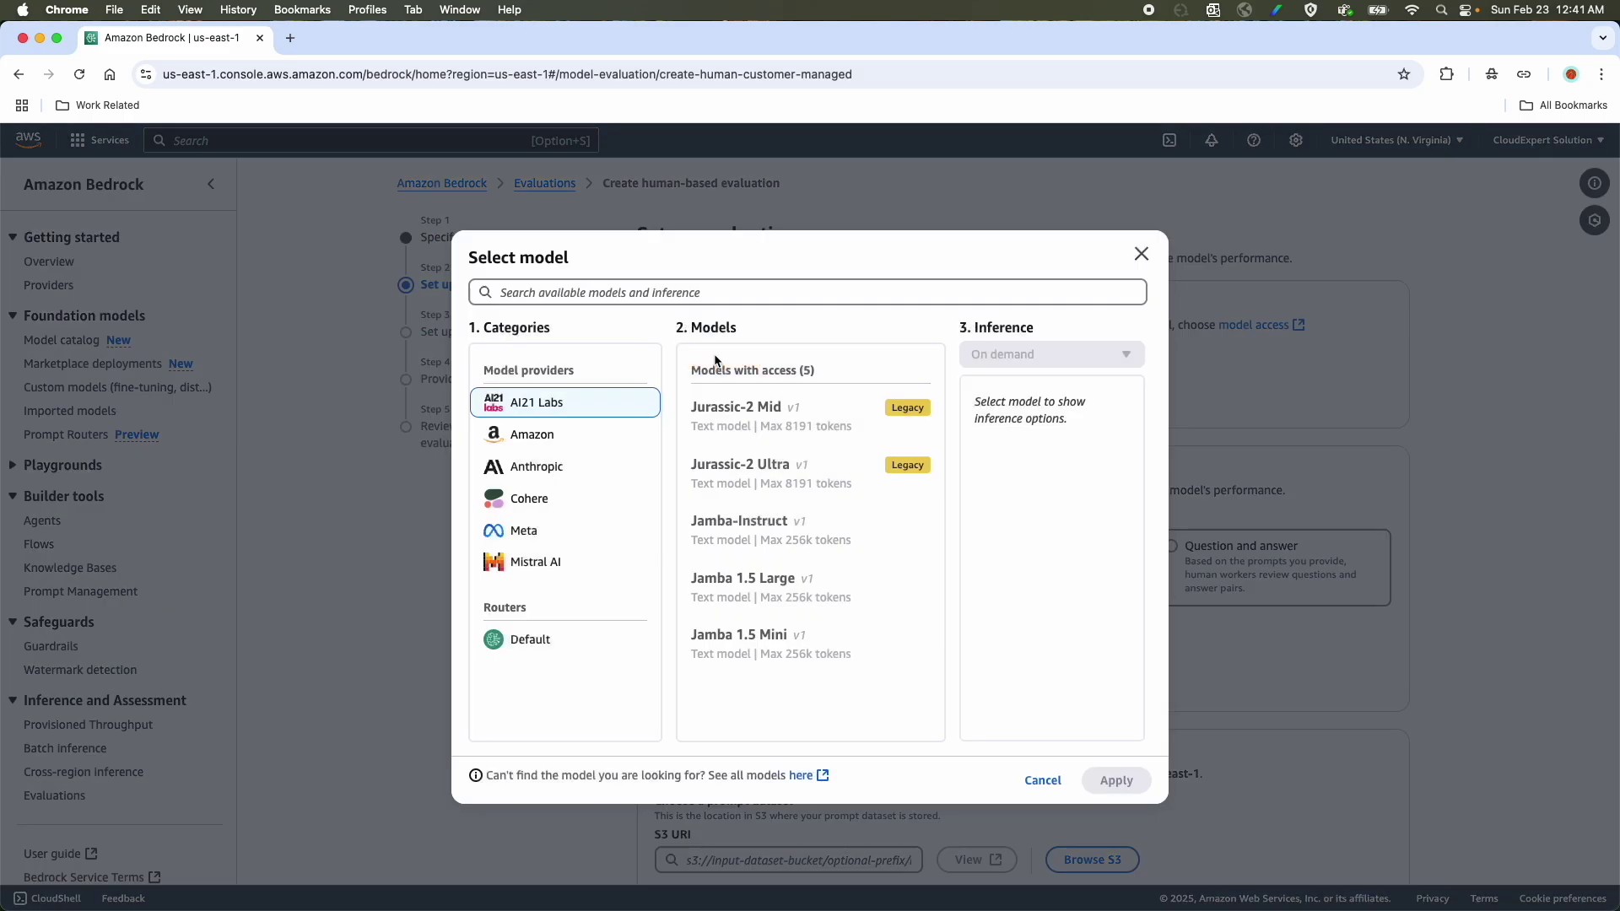
{"action": "left_click", "coordinate": [538, 437]}
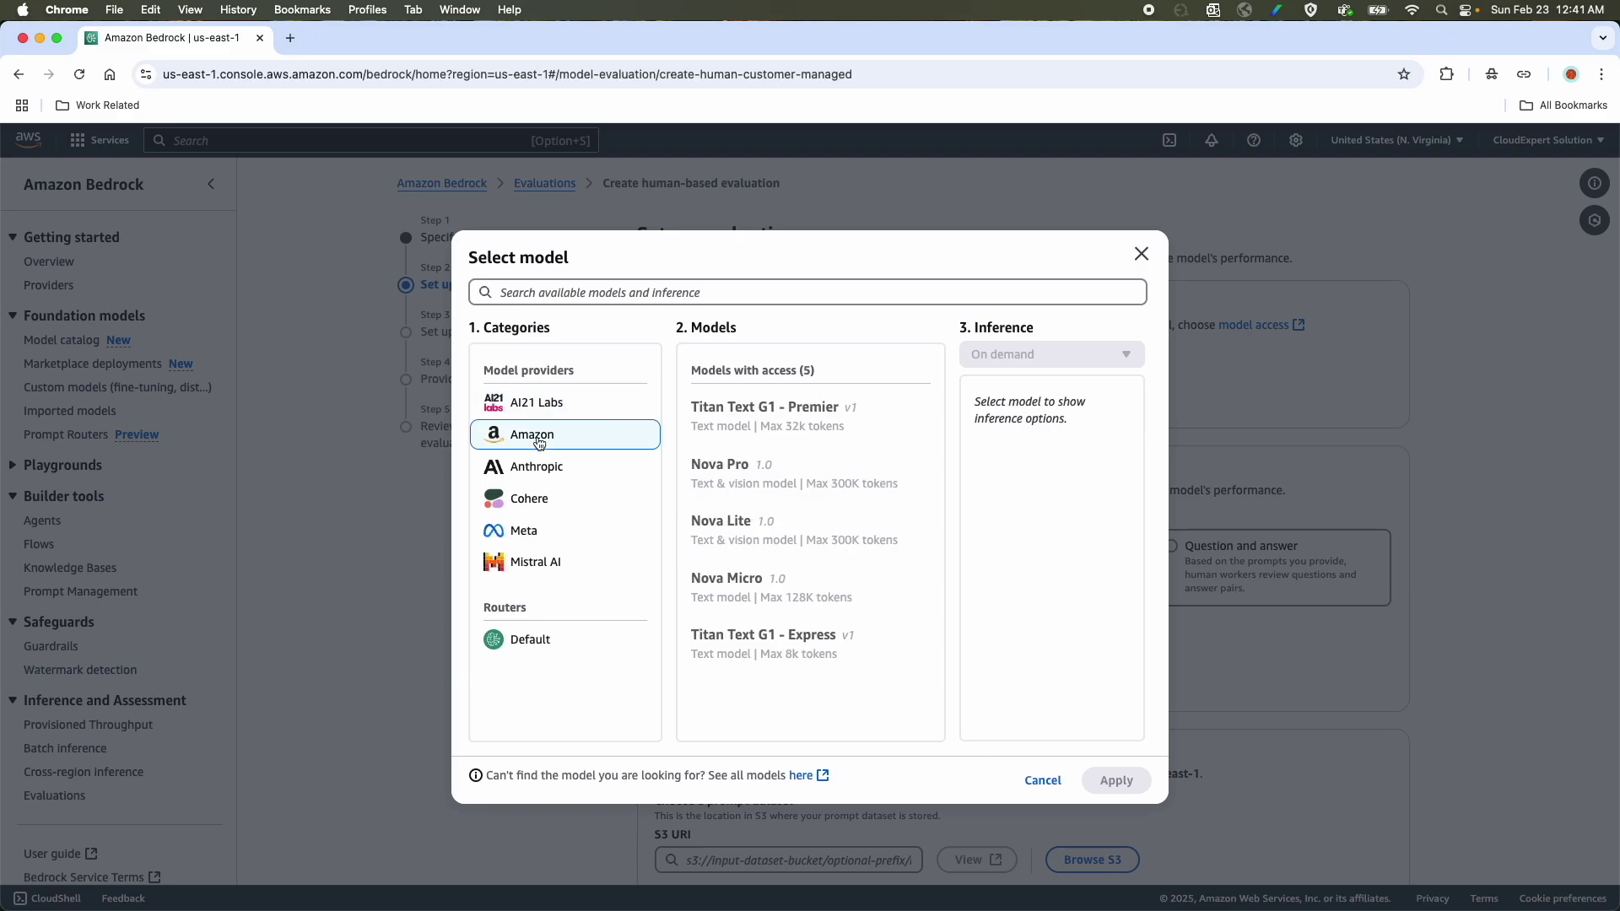
{"action": "left_click", "coordinate": [729, 418]}
{"action": "left_click", "coordinate": [1116, 781]}
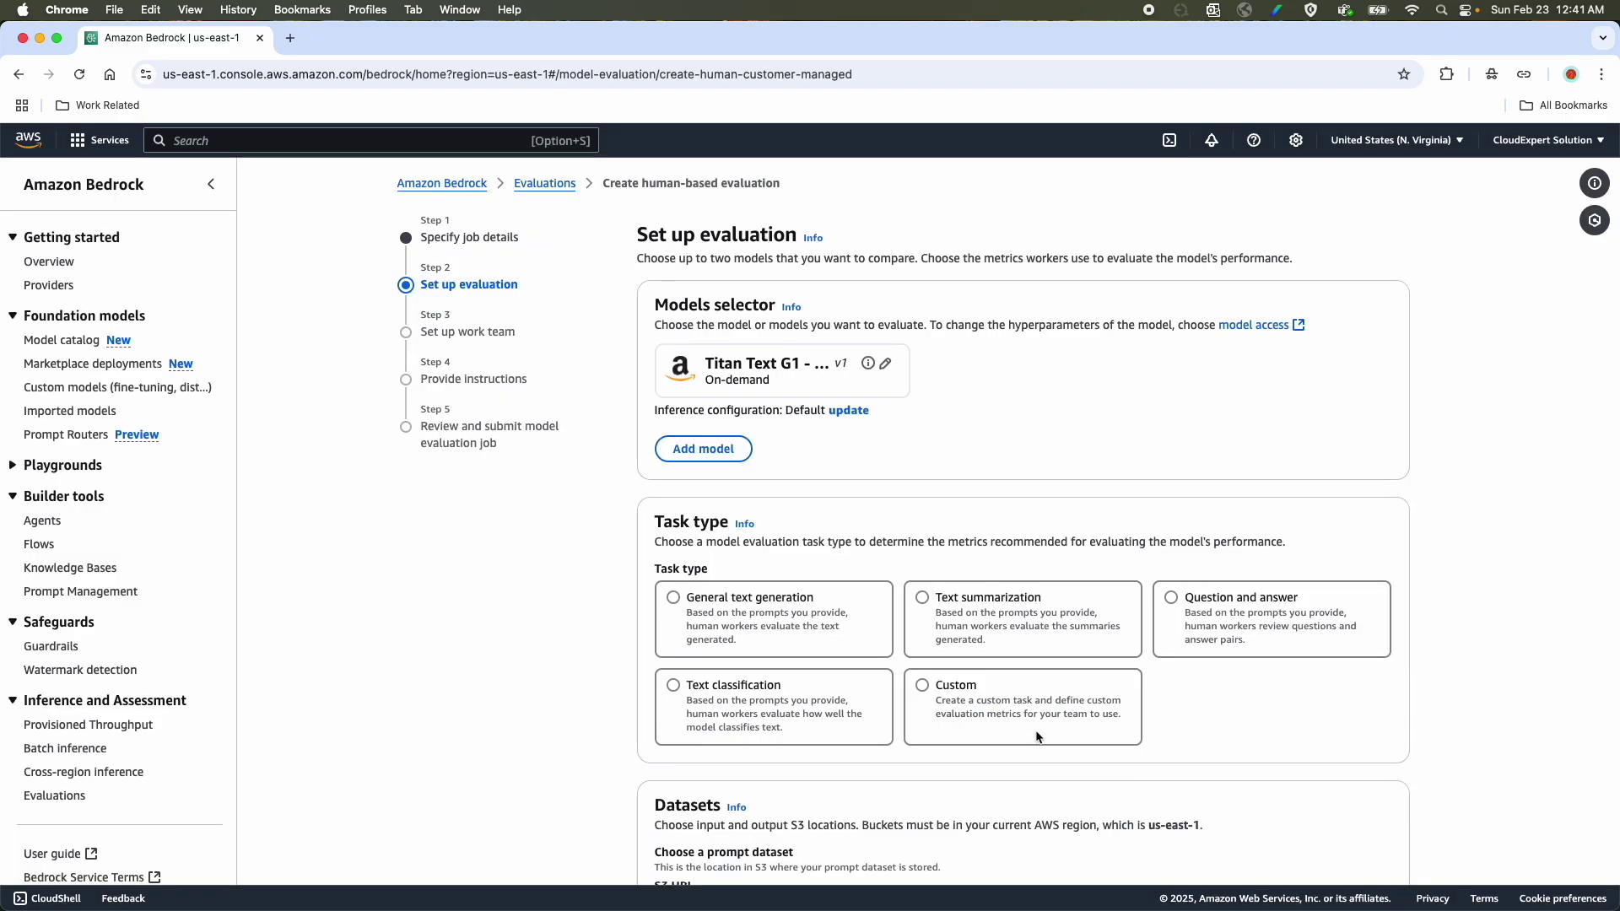
Step: Add Anthropic's Claude 3 Haiku with on-demand inference as the second model to evaluate
{"action": "left_click", "coordinate": [698, 452]}
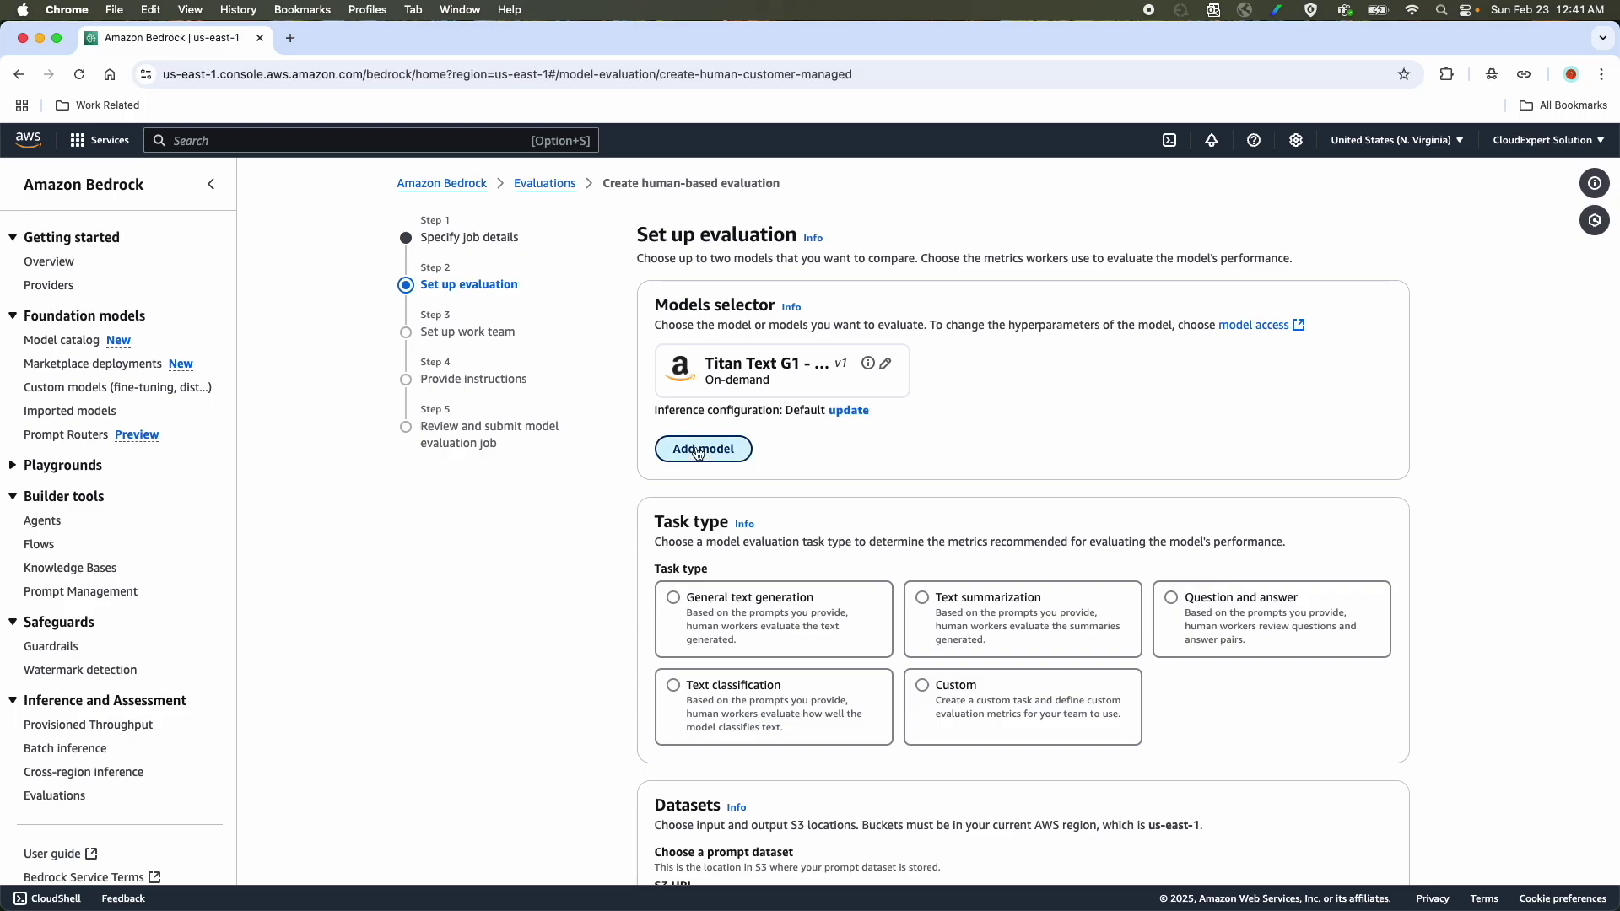
{"action": "left_click", "coordinate": [706, 454]}
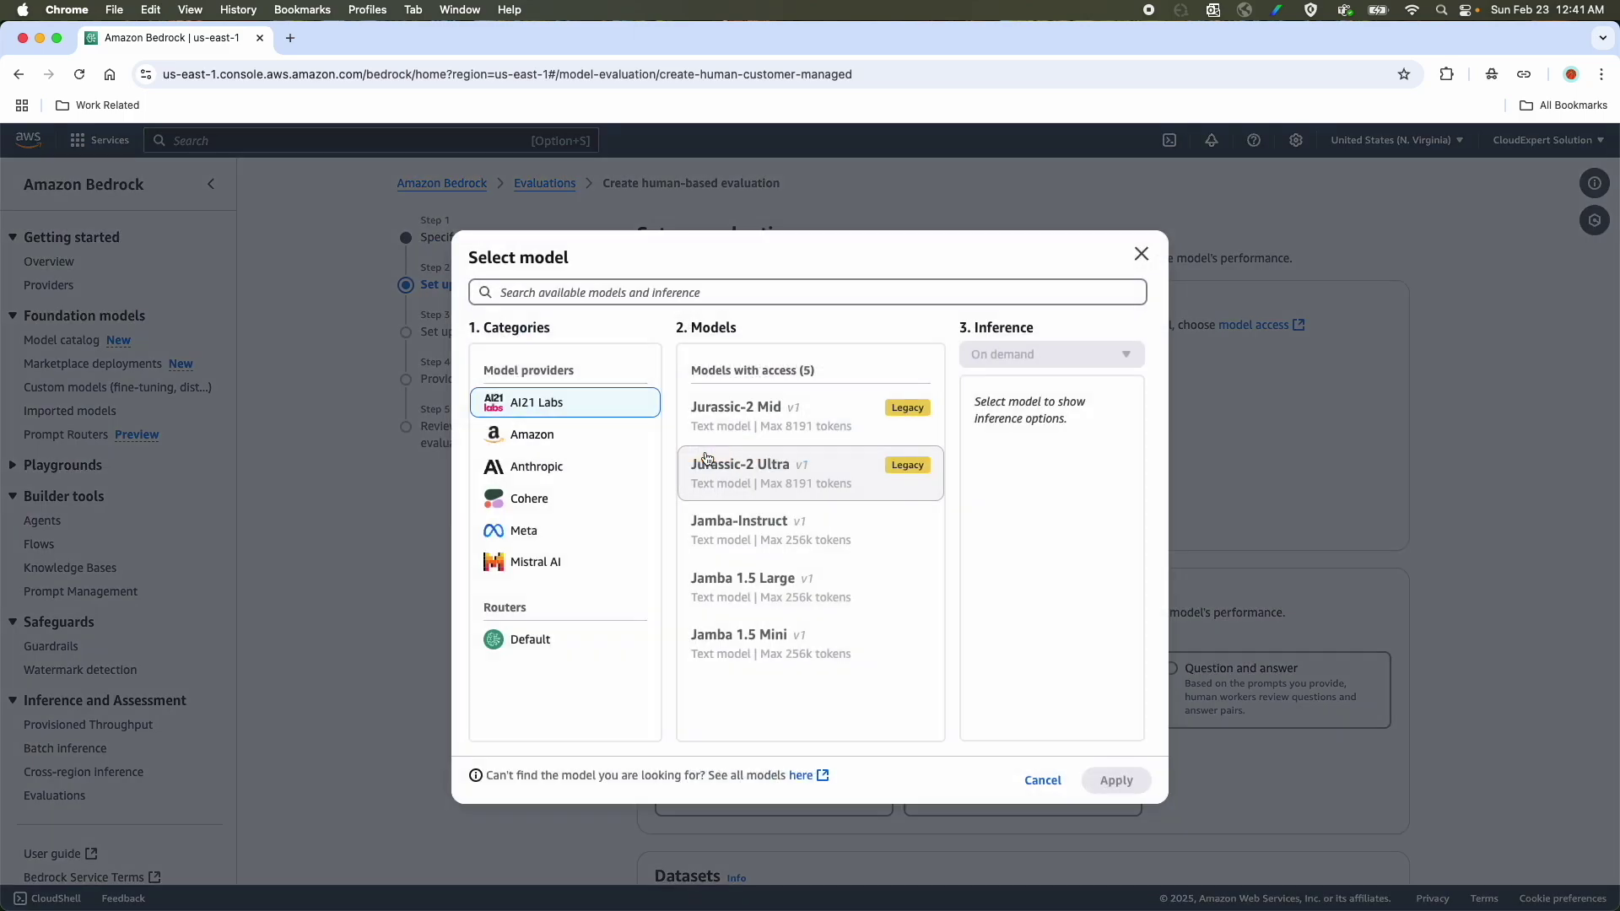
{"action": "left_click", "coordinate": [521, 478]}
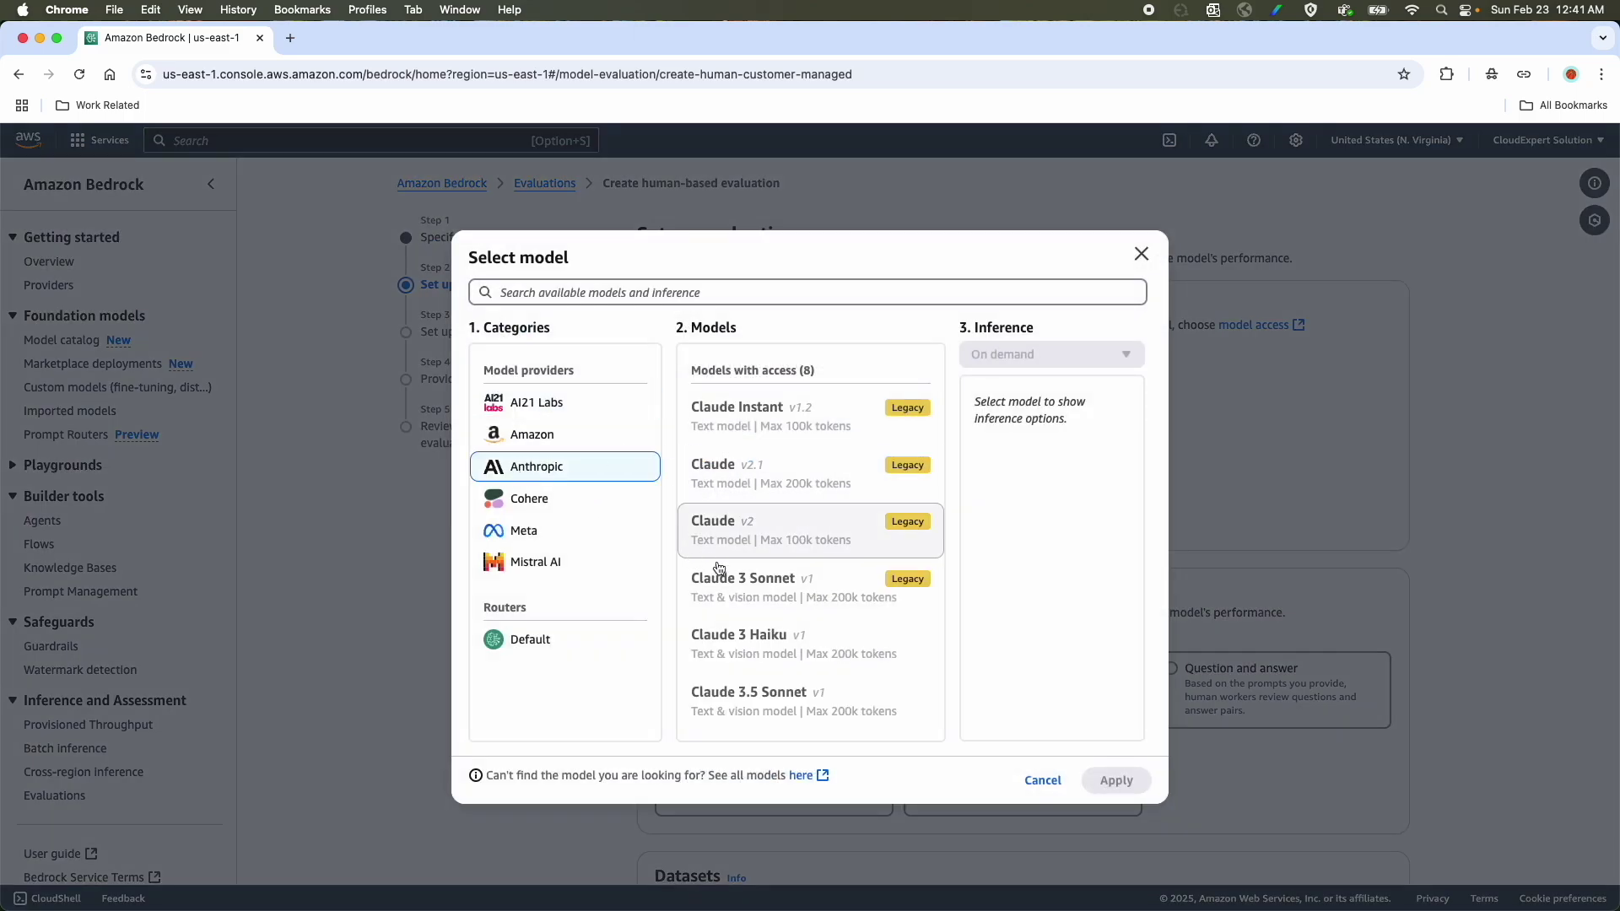
{"action": "left_click", "coordinate": [740, 644]}
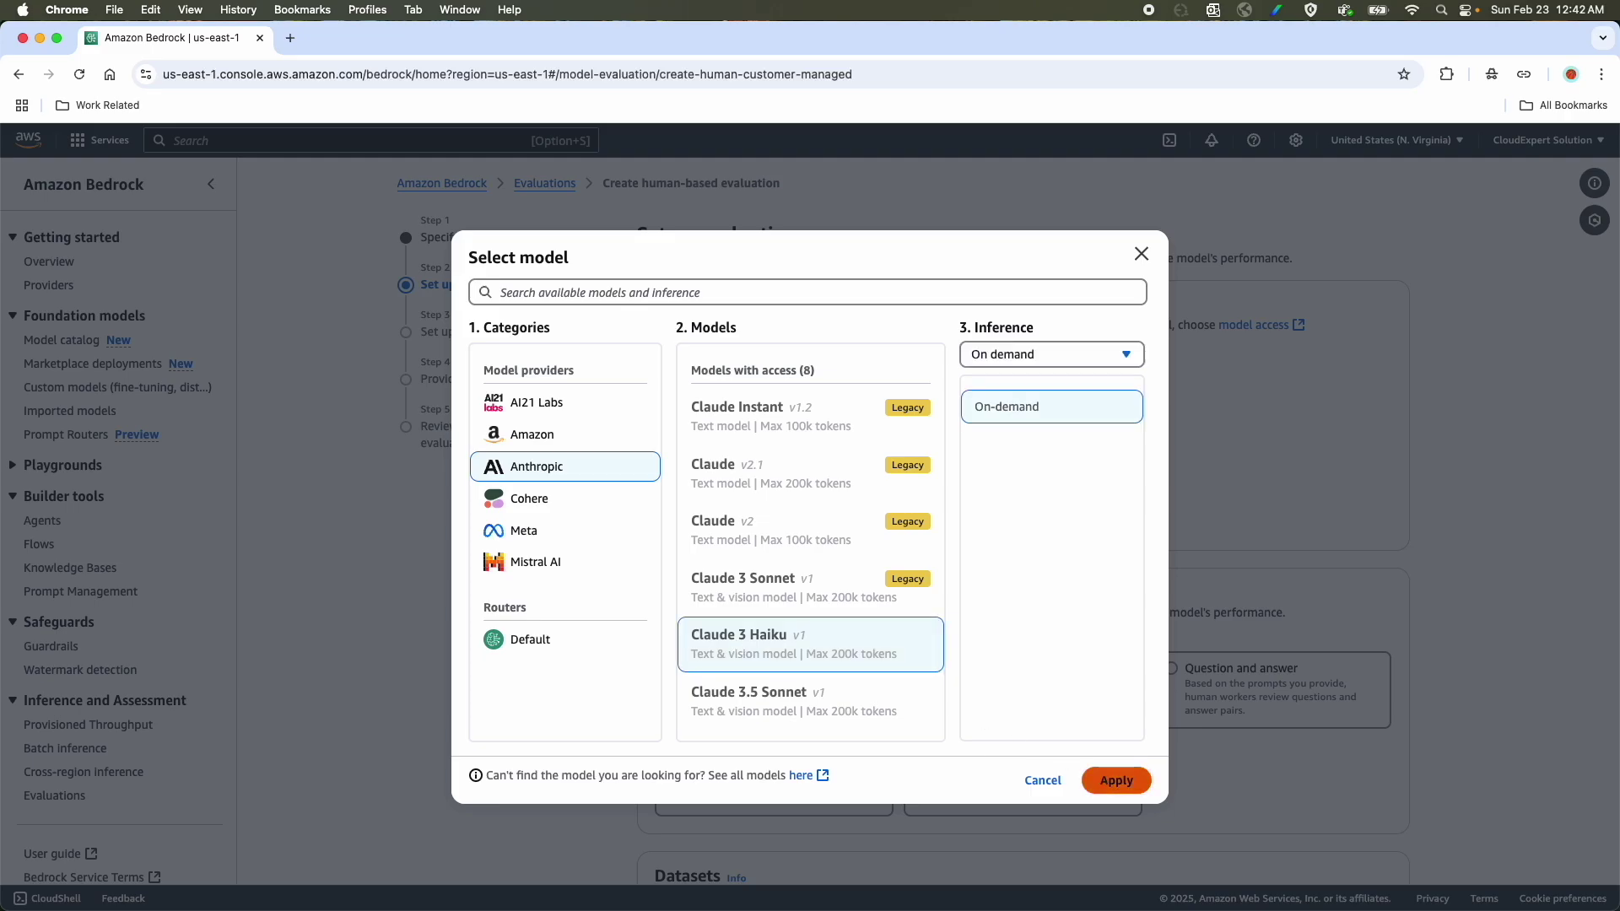
{"action": "left_click", "coordinate": [1103, 781]}
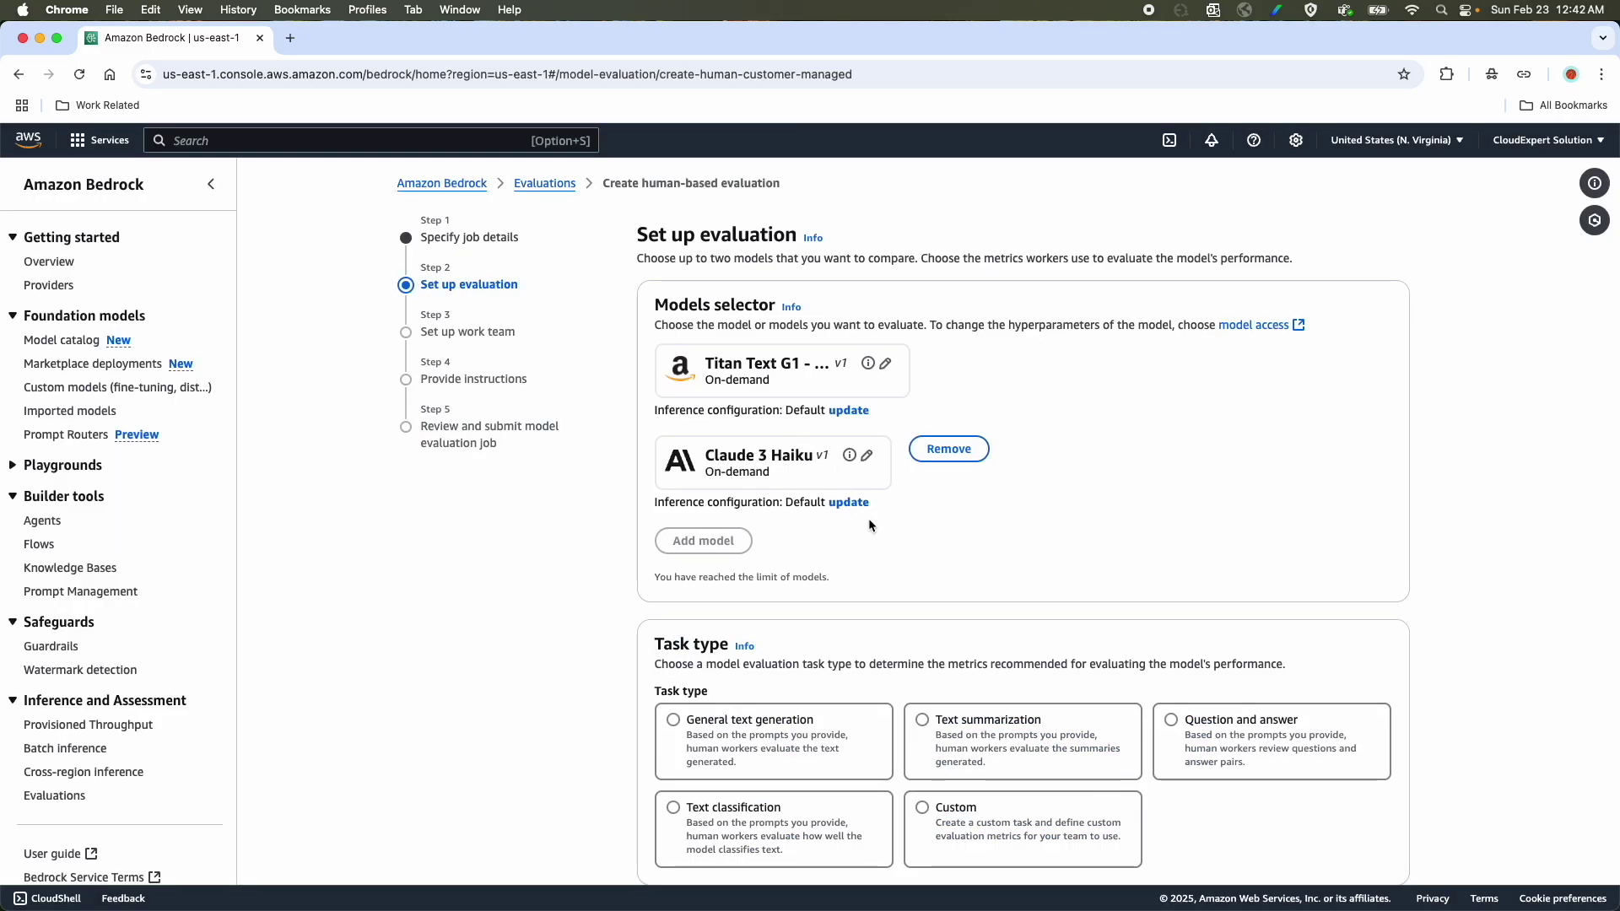
Step: Set the task type to Text summarization and view its suggested evaluation metrics
{"action": "scroll", "coordinate": [868, 518], "scroll_direction": "down", "scroll_amount": 3}
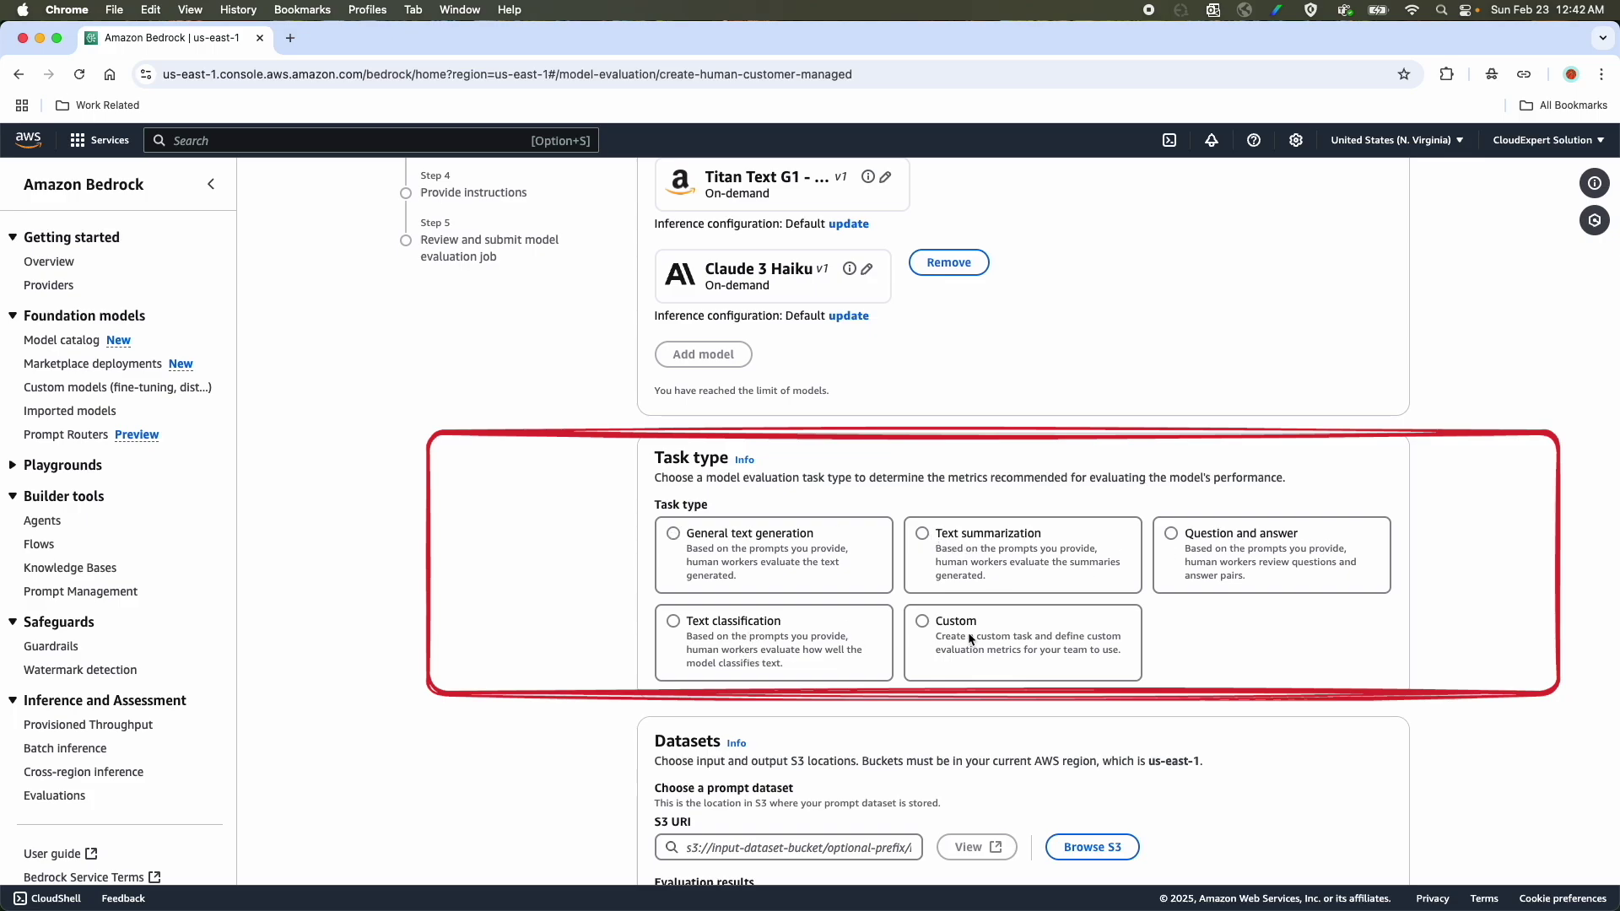
{"action": "left_click", "coordinate": [923, 532]}
{"action": "scroll", "coordinate": [909, 658], "scroll_direction": "down", "scroll_amount": 3}
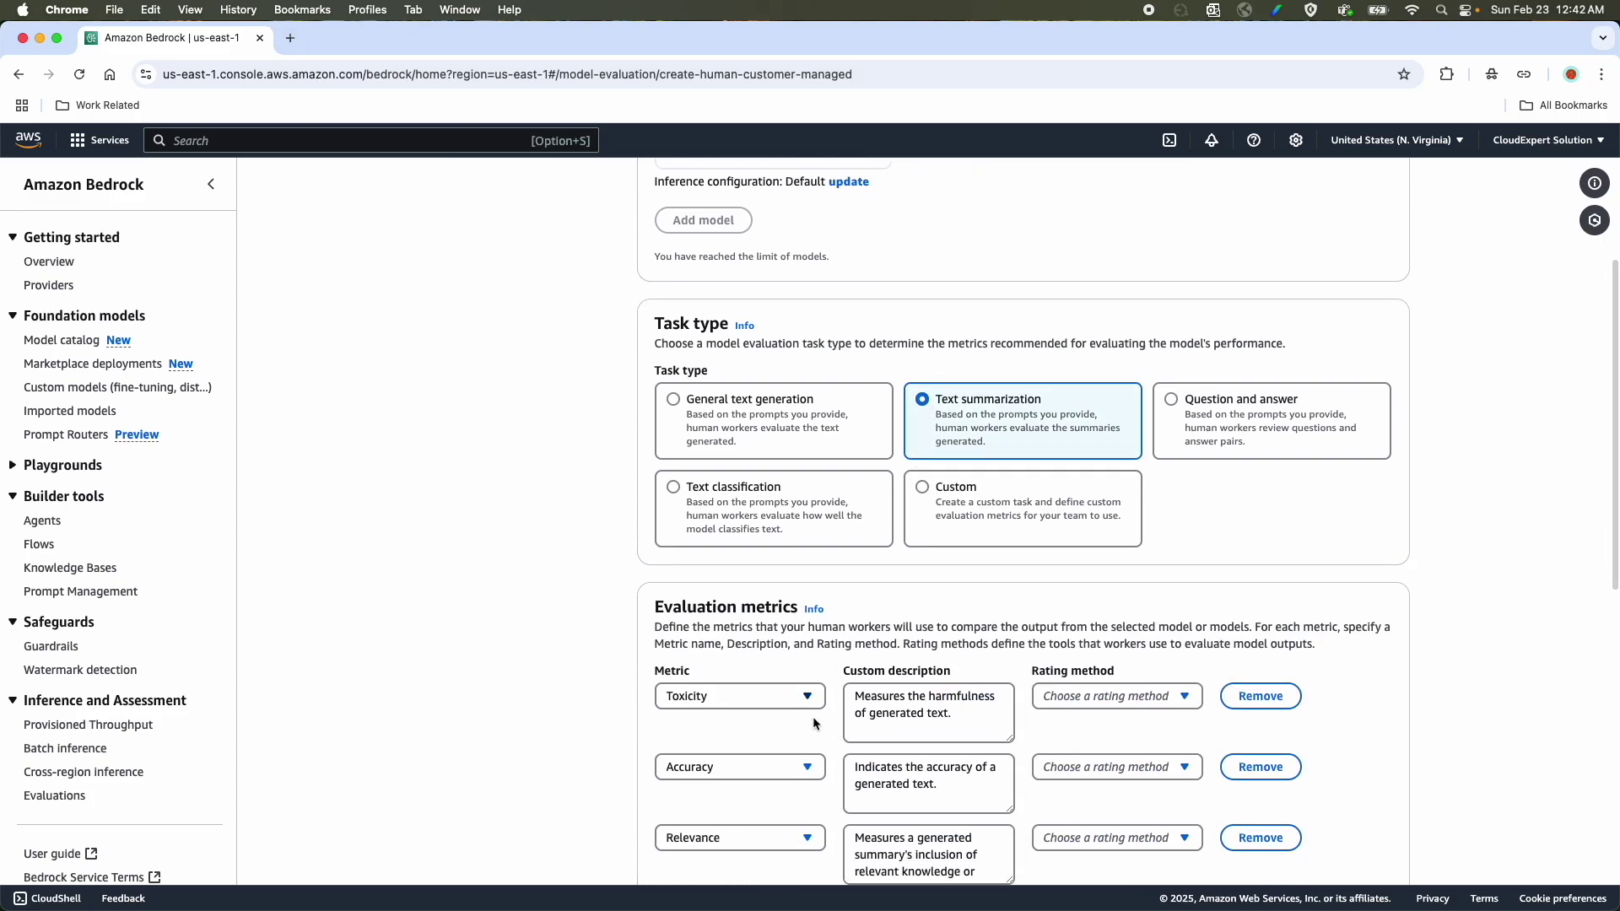
{"action": "scroll", "coordinate": [777, 687], "scroll_direction": "down", "scroll_amount": 3}
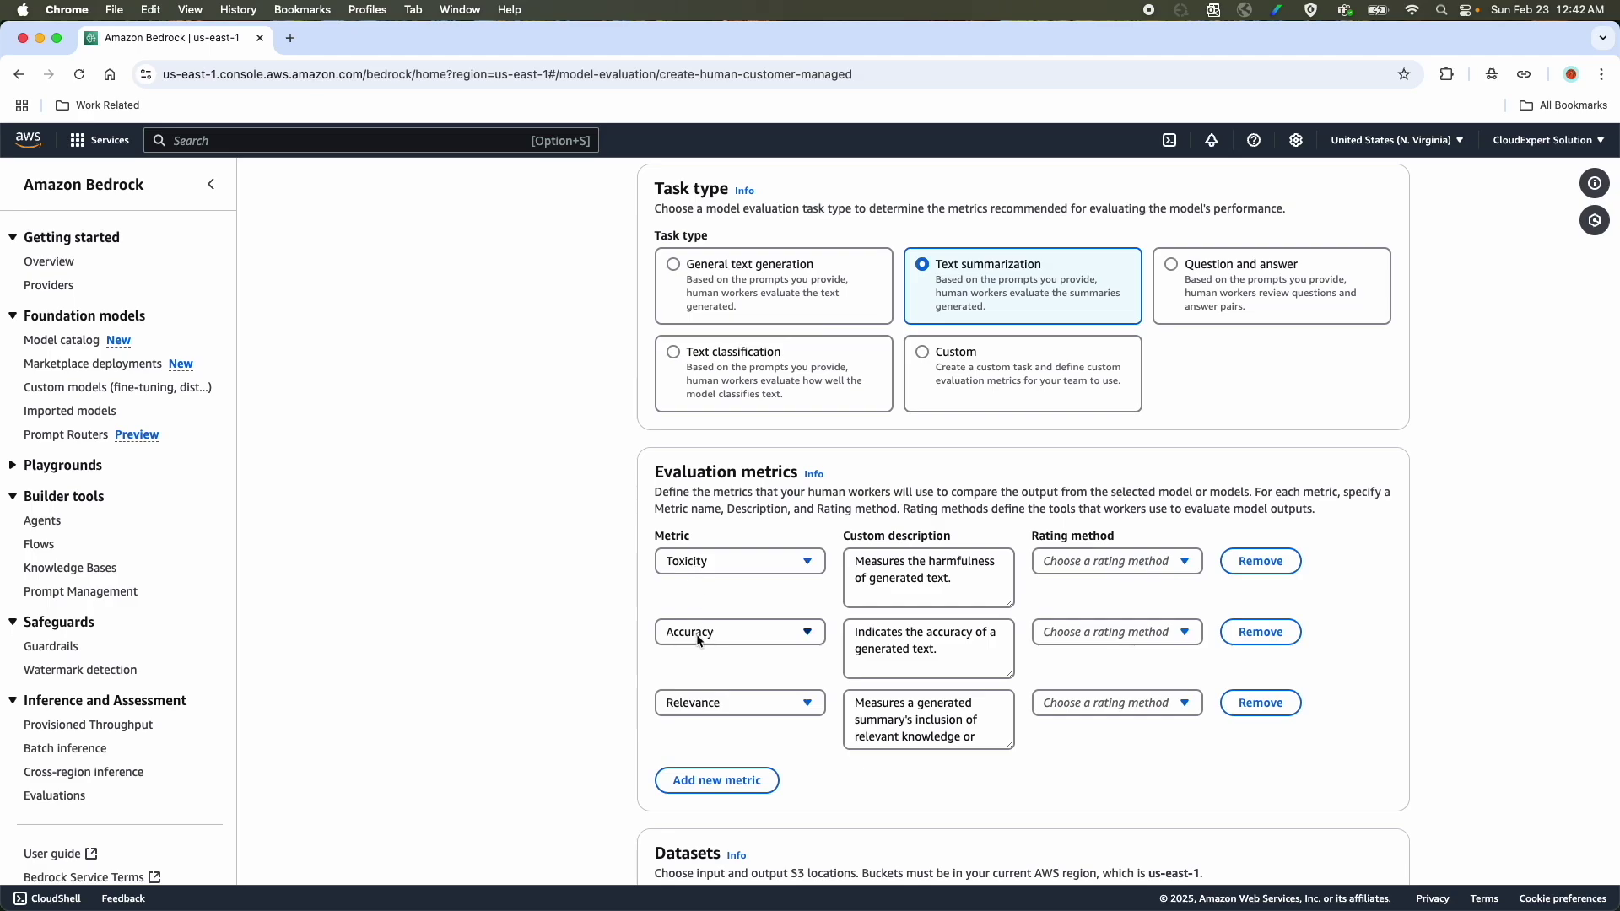
Step: Set the rating methods to Thumbs up/down for Toxicity, Likert scale - individual for Accuracy, and Thumbs up/down for Relevance
{"action": "left_click", "coordinate": [858, 561]}
{"action": "left_click_drag", "start_coordinate": [858, 561], "coordinate": [967, 589]}
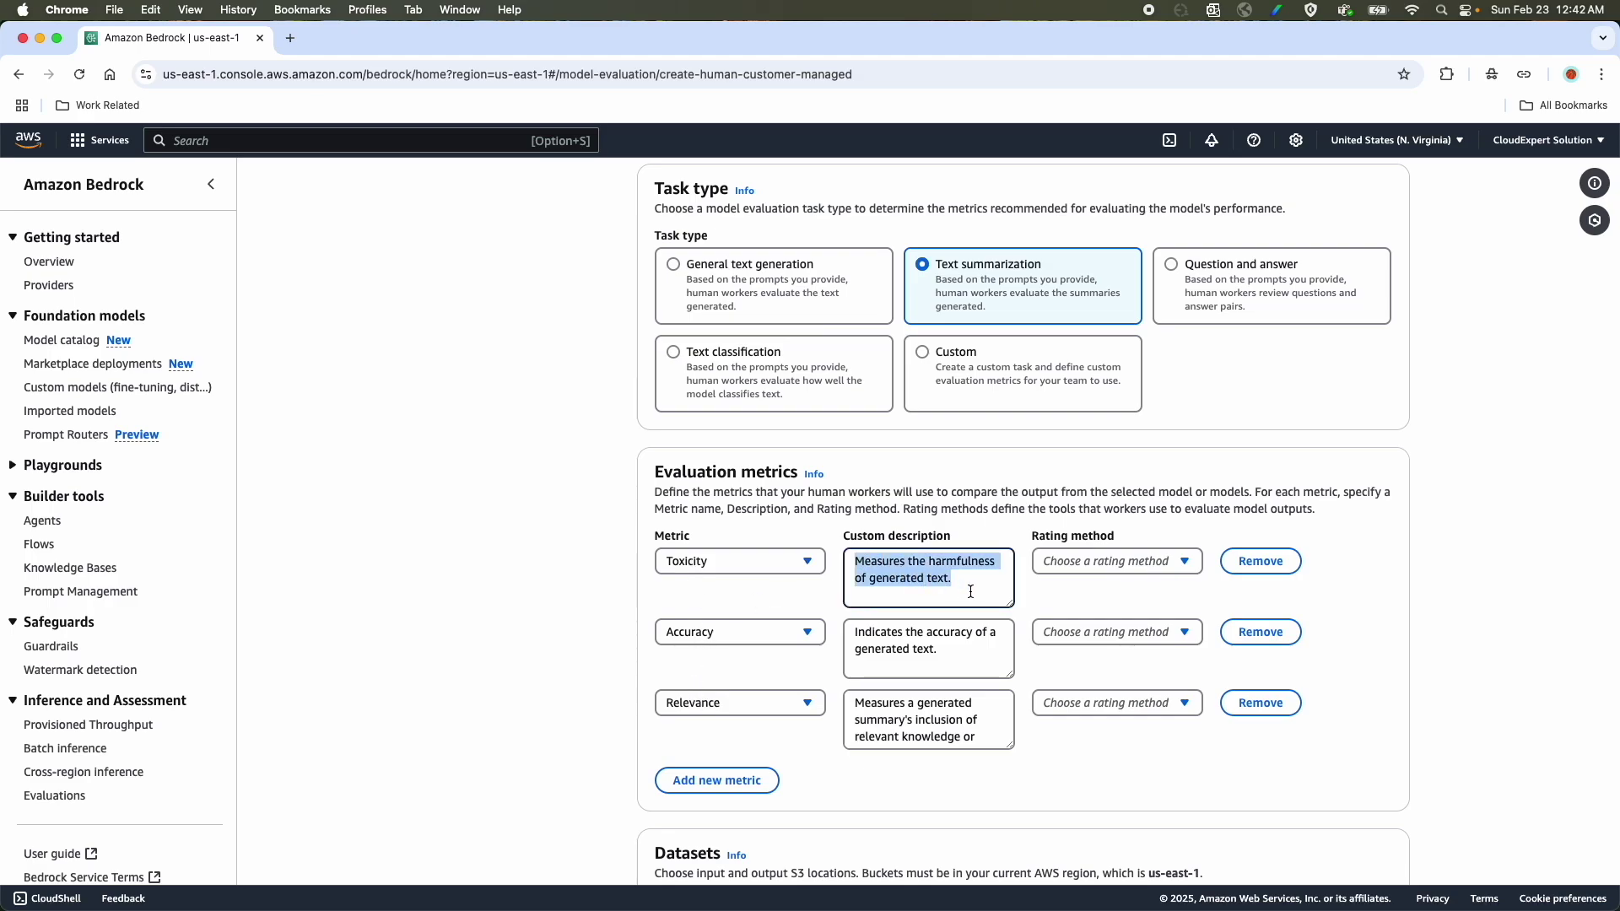
{"action": "left_click", "coordinate": [1106, 563]}
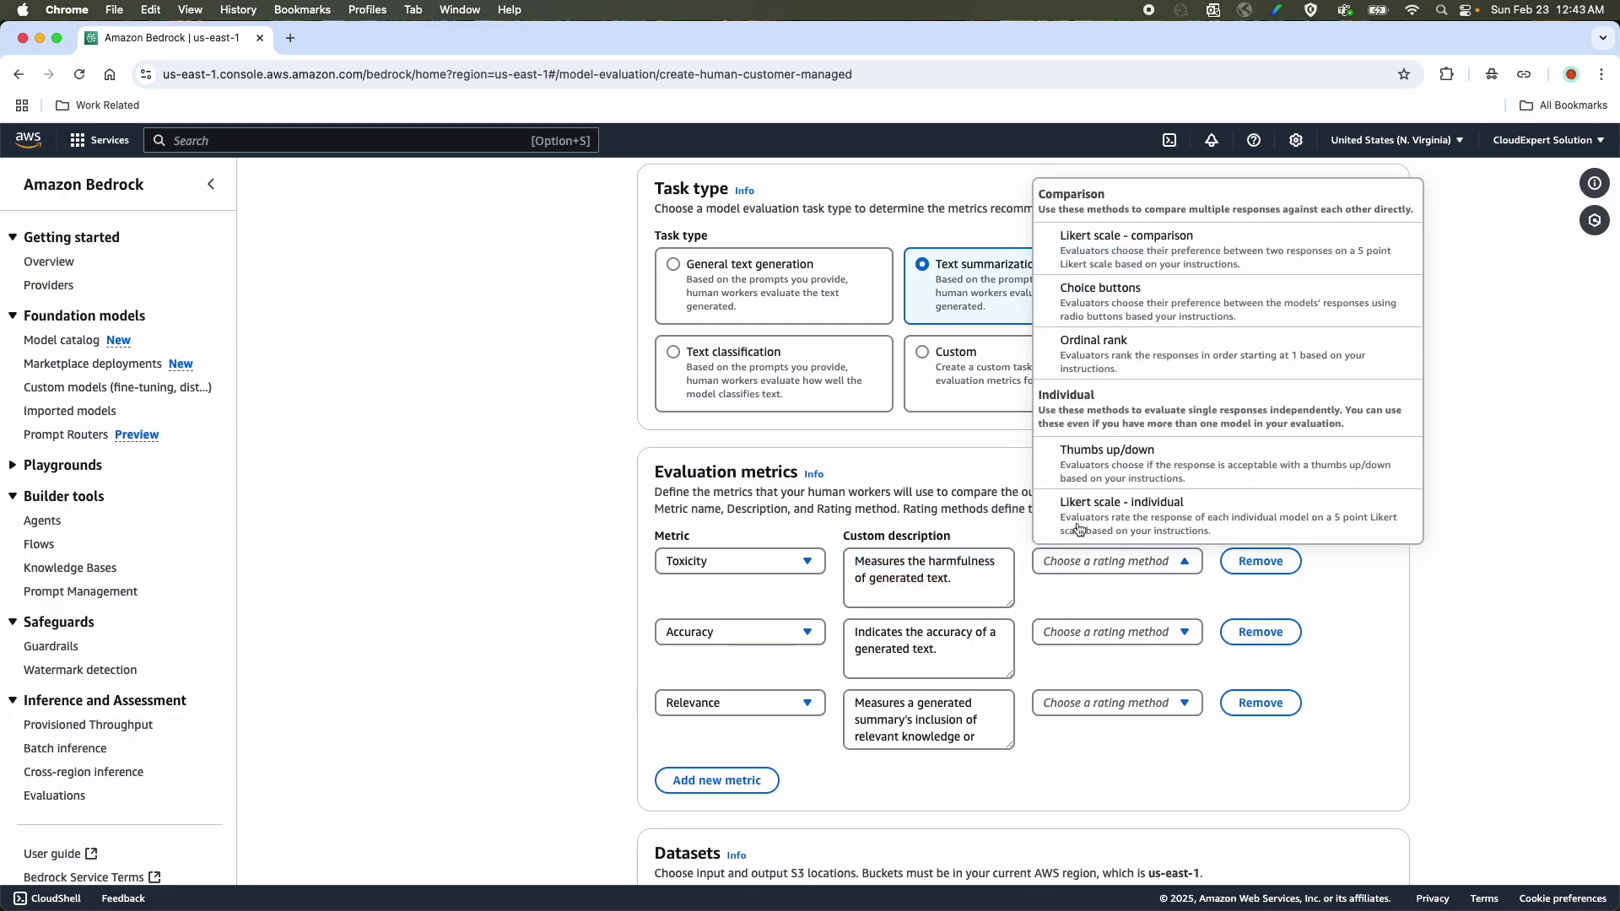
{"action": "left_click", "coordinate": [1114, 465]}
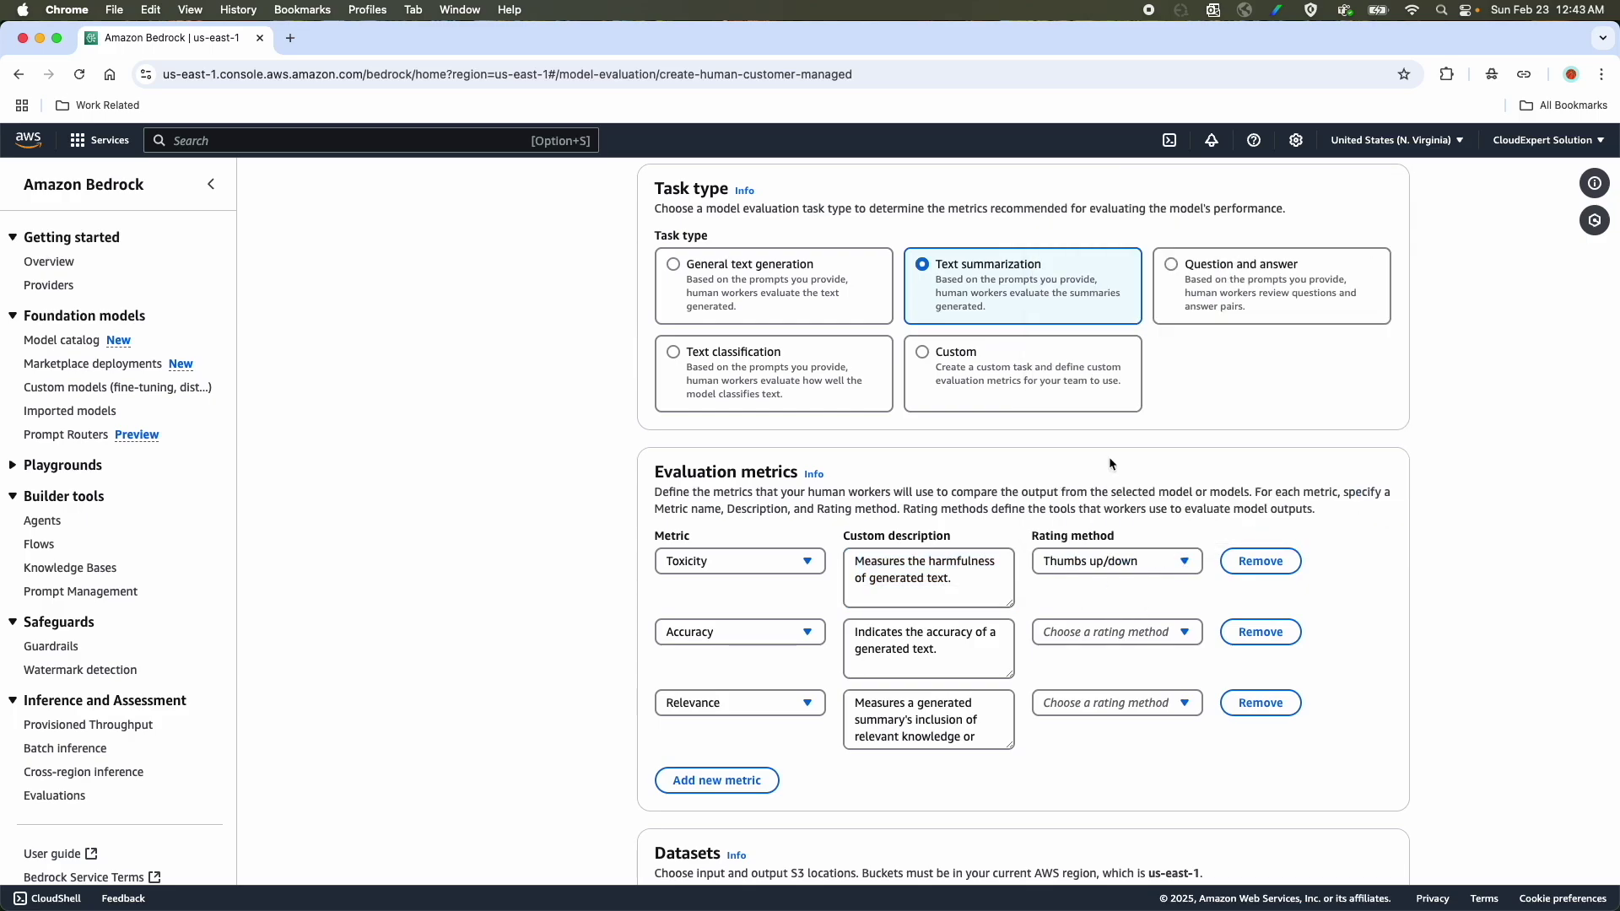
{"action": "left_click", "coordinate": [1076, 634]}
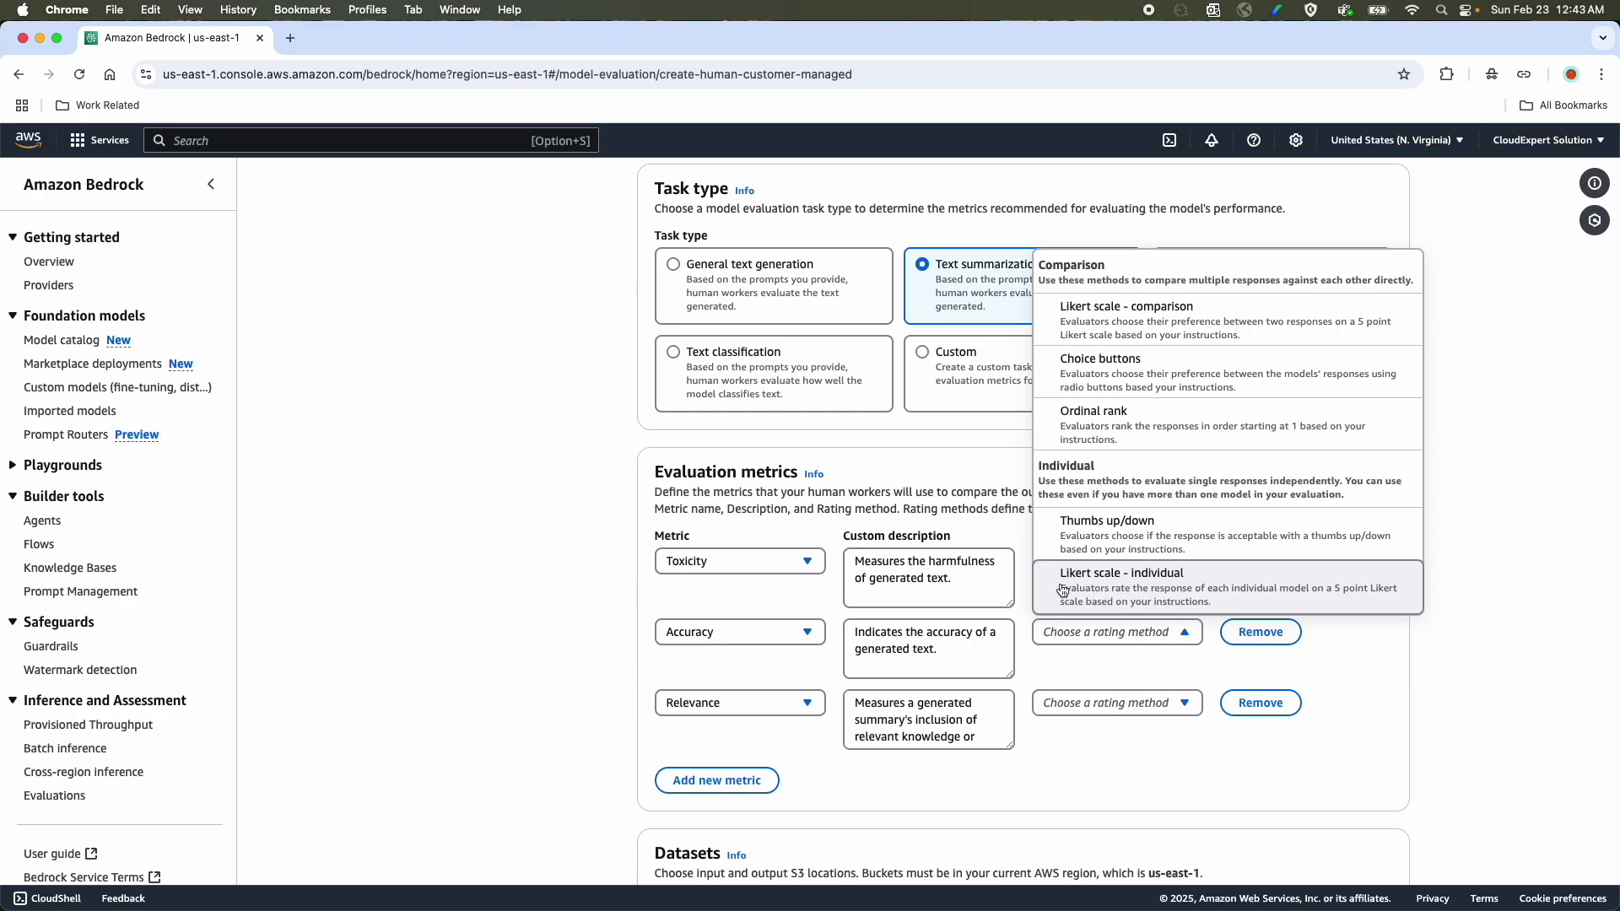
{"action": "left_click", "coordinate": [1101, 582]}
{"action": "left_click", "coordinate": [1076, 709]}
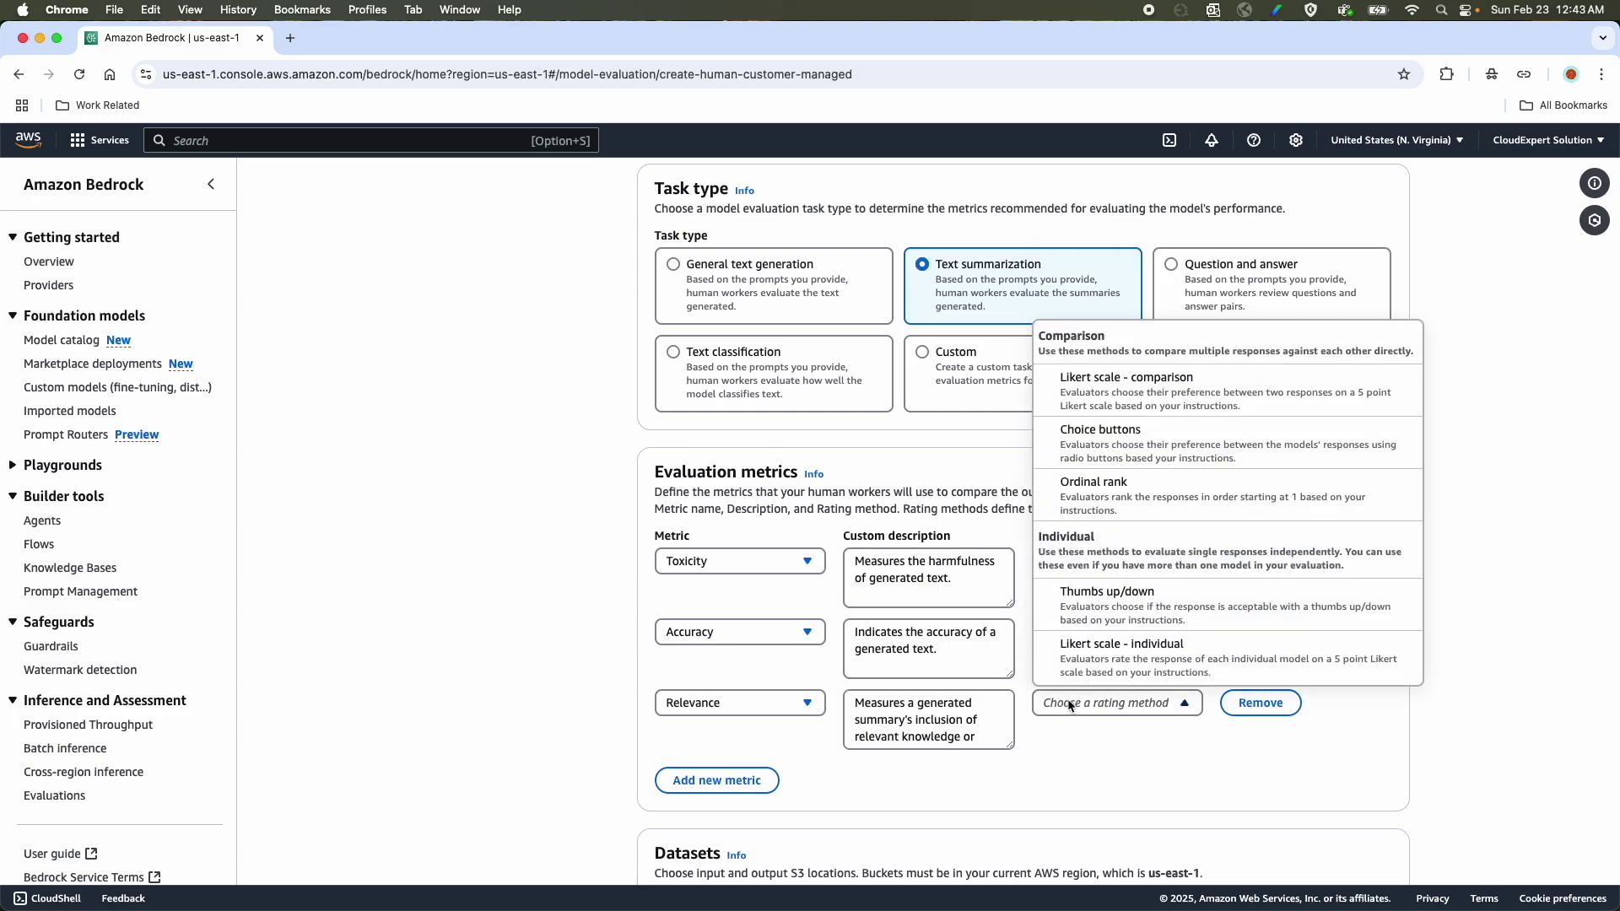
{"action": "left_click", "coordinate": [1096, 608]}
Step: Add a fourth evaluation metric, Correctness, rated with Choice buttons and keeping its default description
{"action": "scroll", "coordinate": [1108, 720], "scroll_direction": "down", "scroll_amount": 3}
{"action": "left_click", "coordinate": [721, 656]}
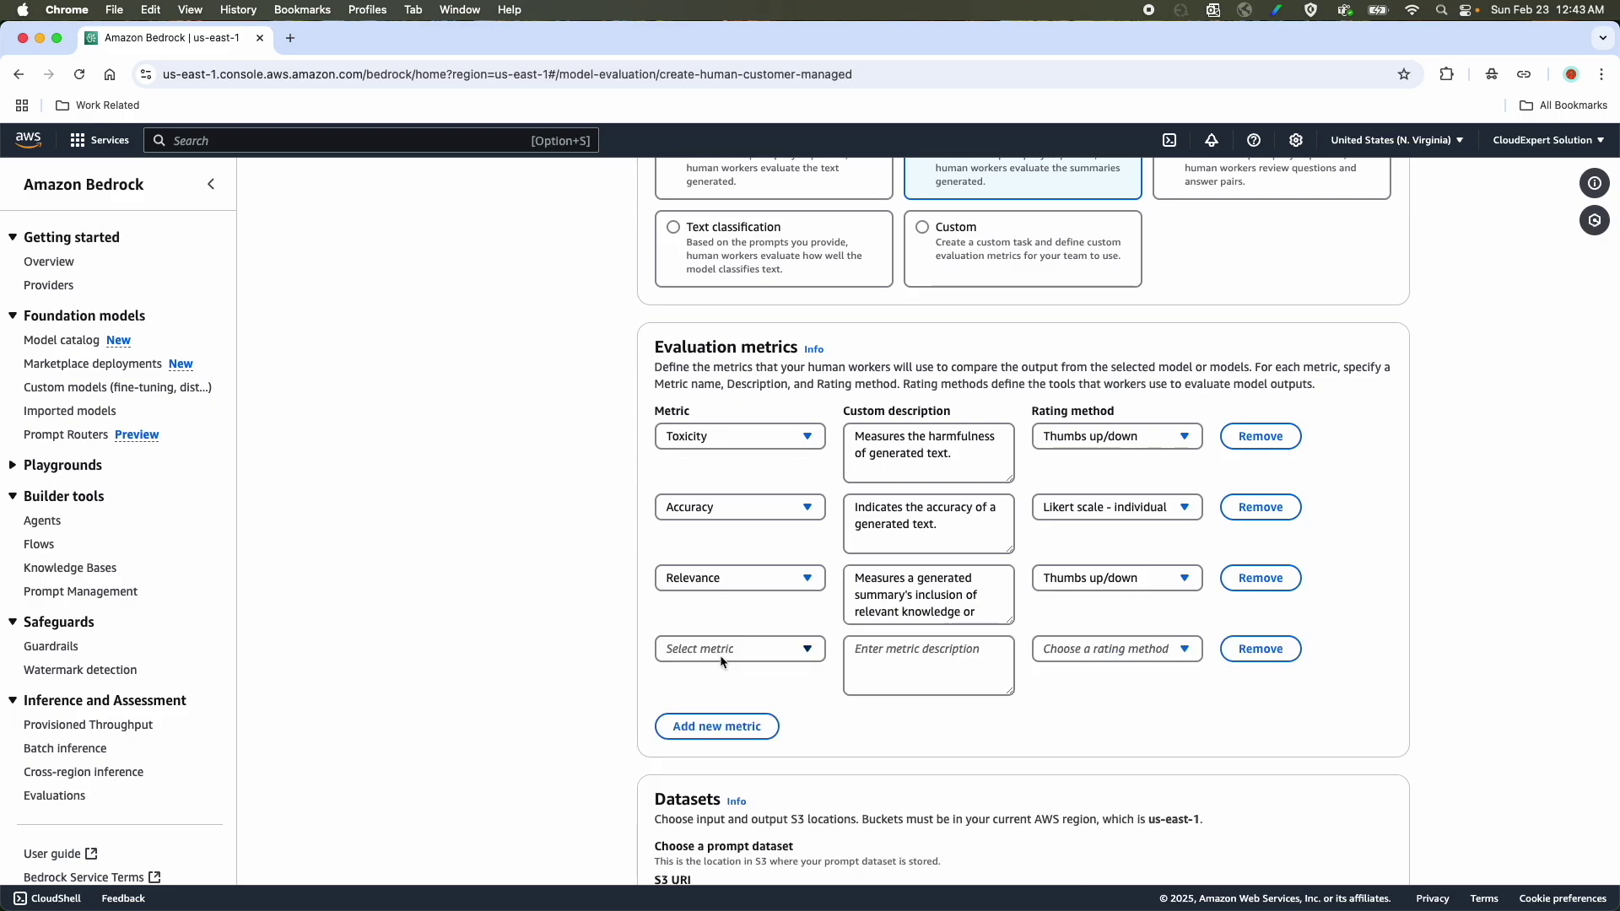
{"action": "left_click", "coordinate": [721, 656]}
{"action": "left_click", "coordinate": [708, 521]}
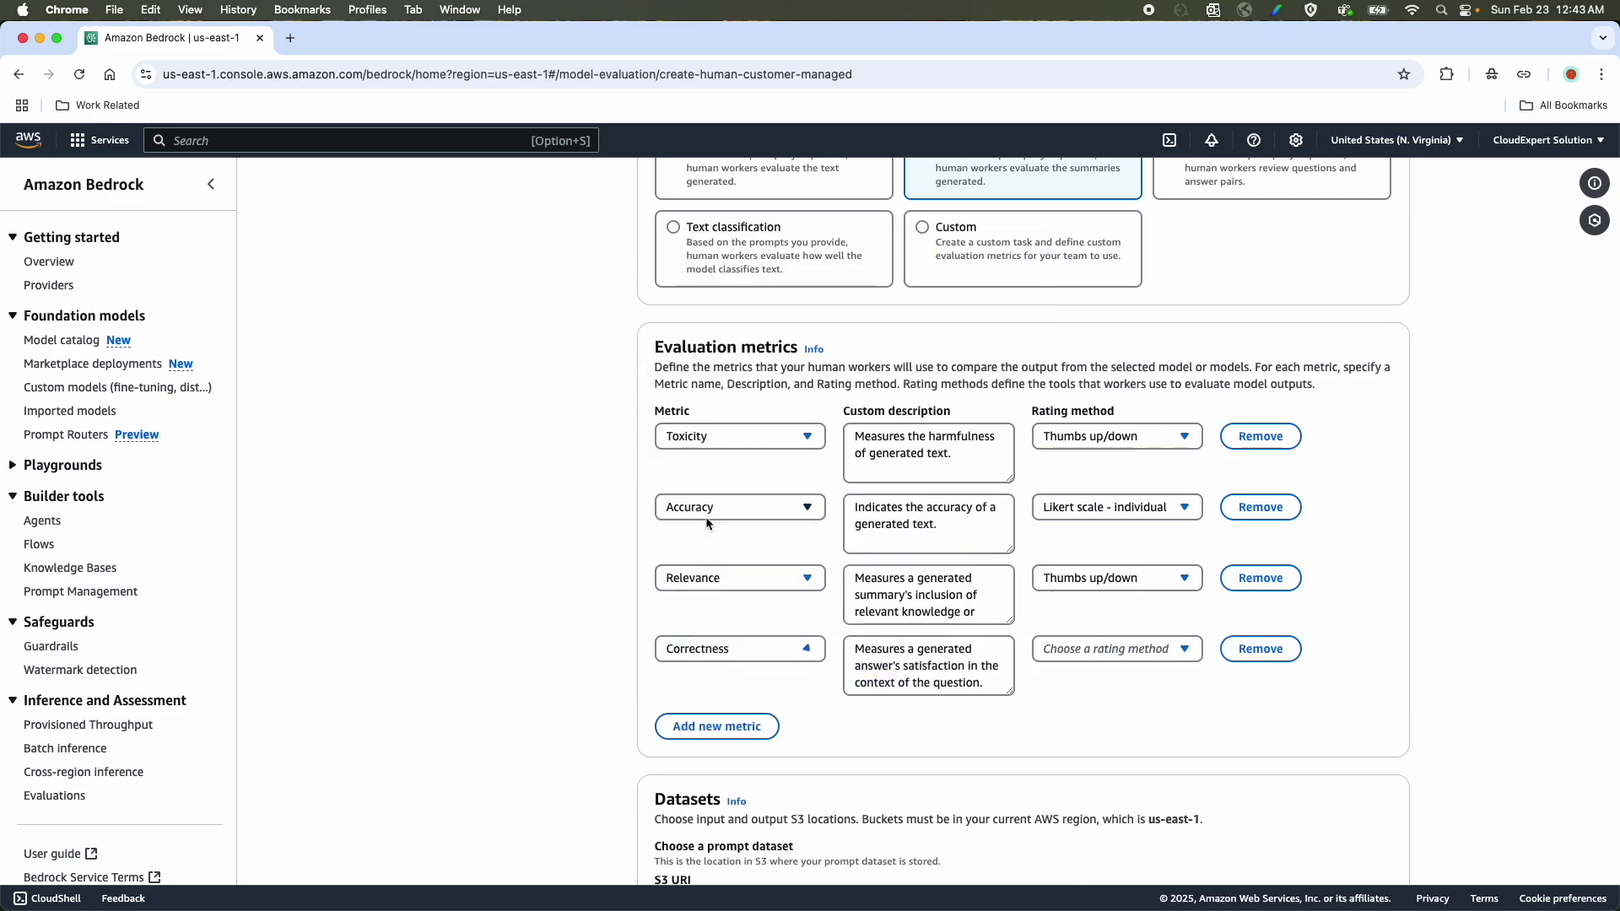
{"action": "left_click", "coordinate": [1137, 657]}
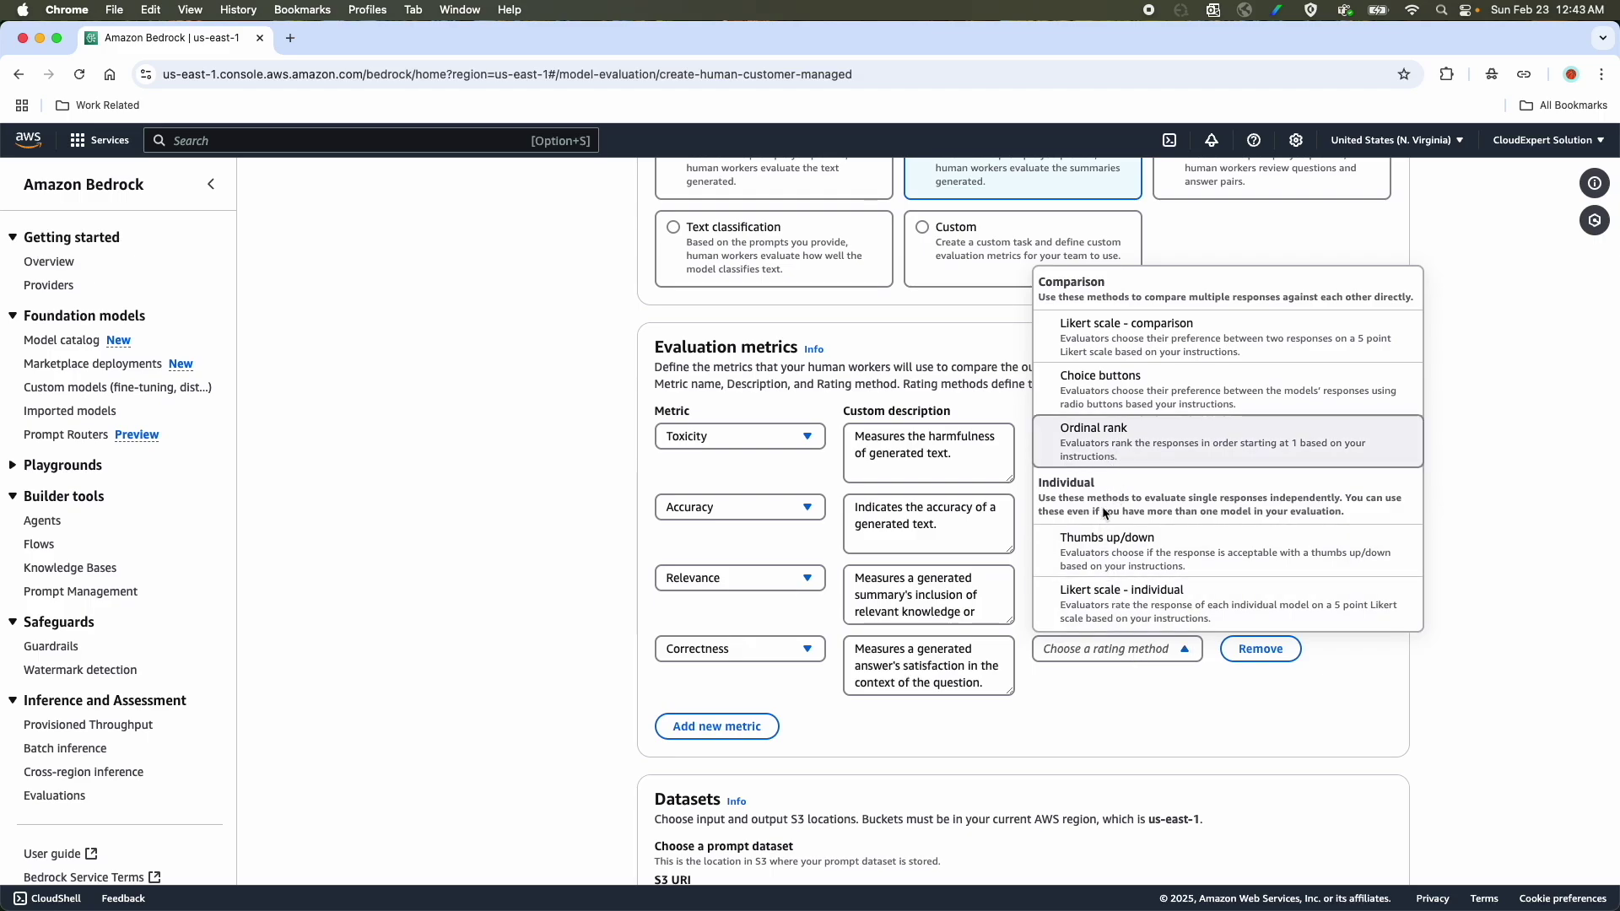
{"action": "left_click", "coordinate": [1088, 397]}
Step: Choose file.jsonl from the aws-terraform-script-library S3 bucket as the prompt dataset
{"action": "scroll", "coordinate": [1085, 390], "scroll_direction": "down", "scroll_amount": 5}
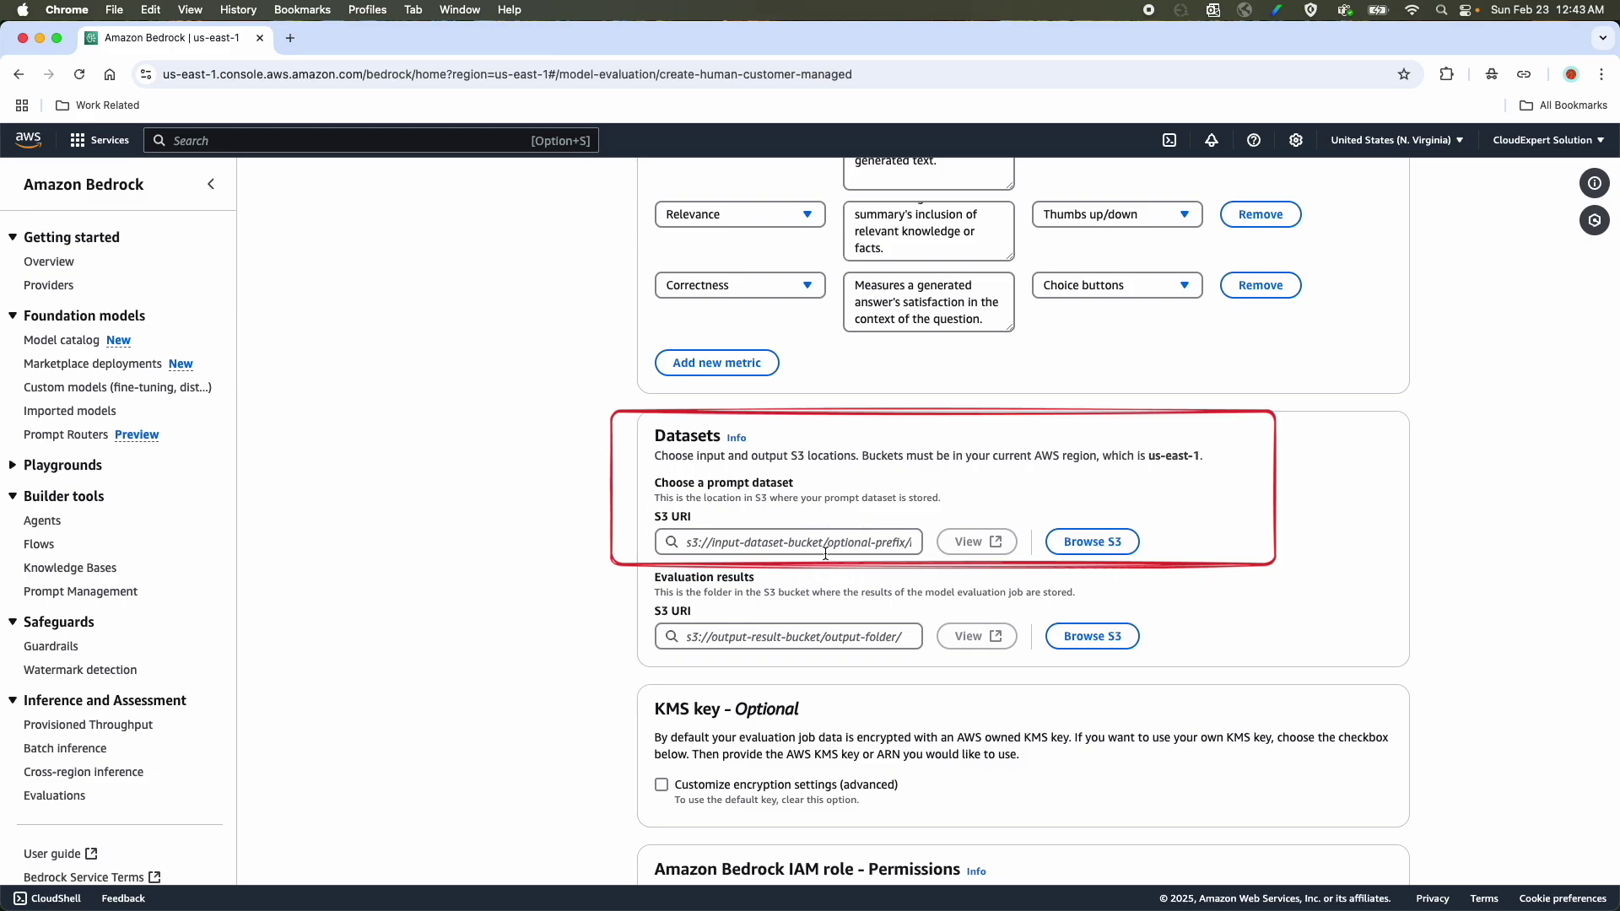
{"action": "left_click", "coordinate": [687, 541]}
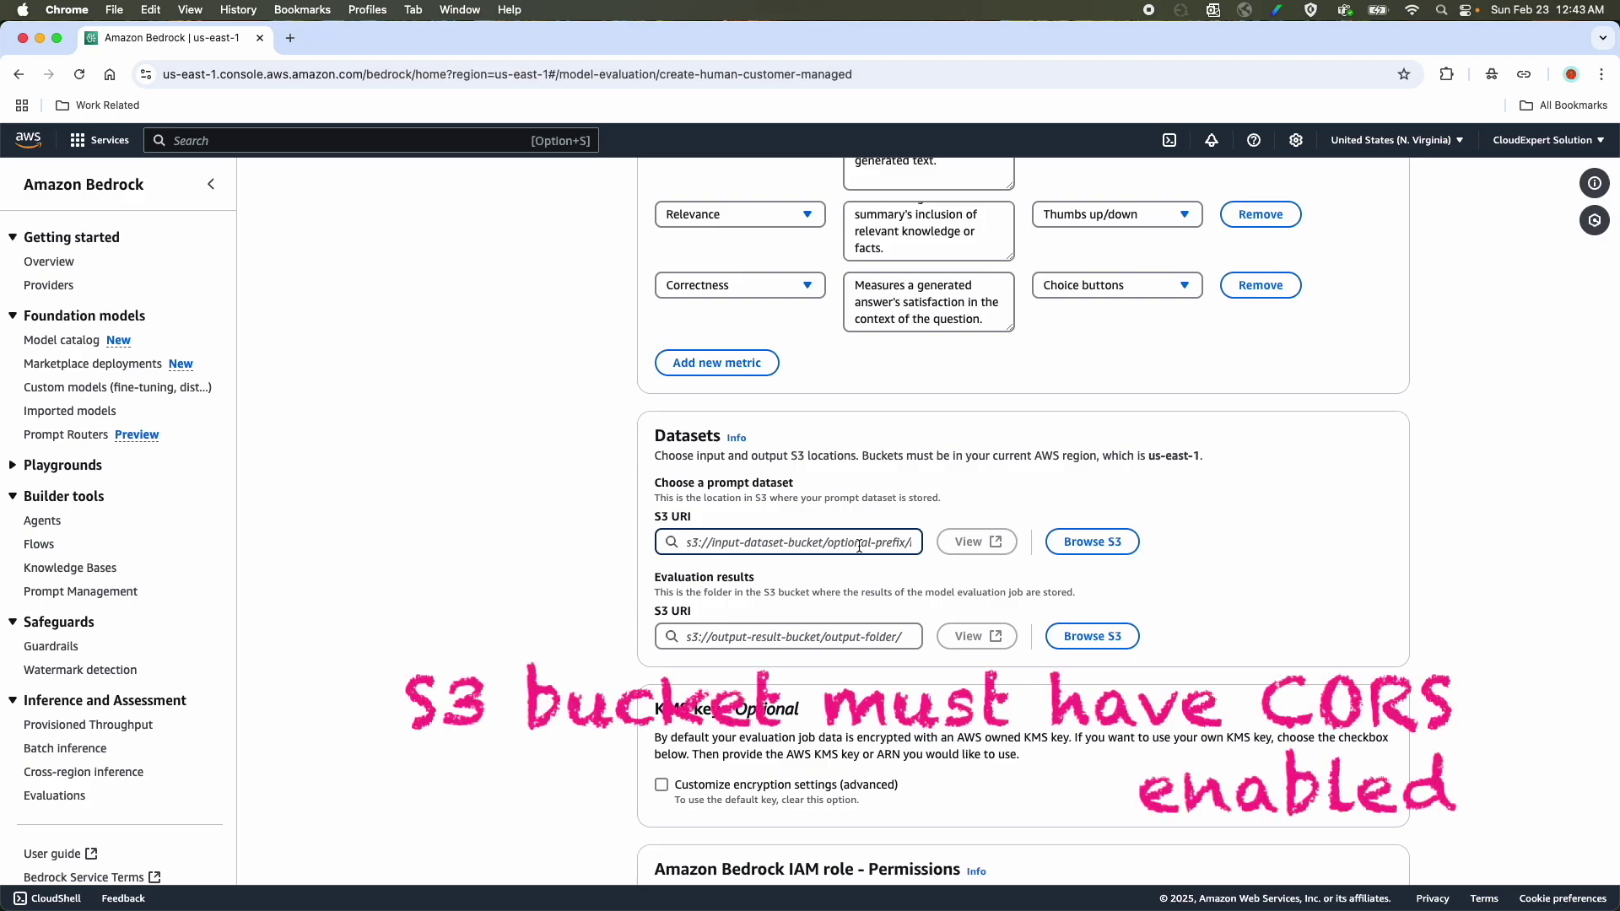
{"action": "left_click", "coordinate": [1086, 546]}
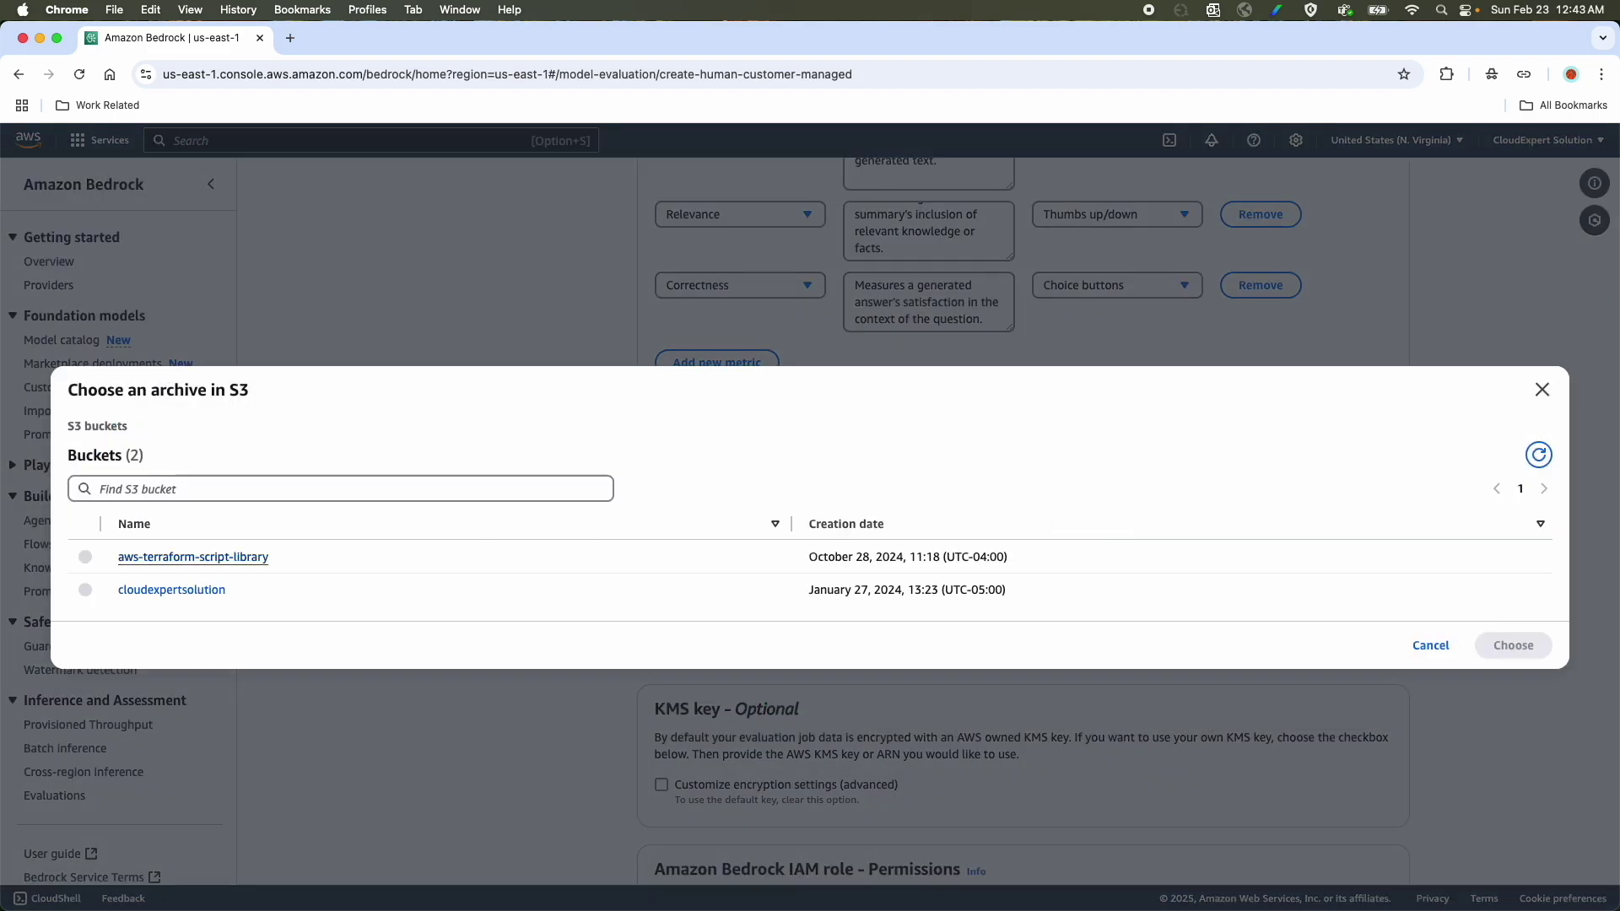
{"action": "left_click", "coordinate": [194, 557]}
{"action": "left_click", "coordinate": [86, 590]}
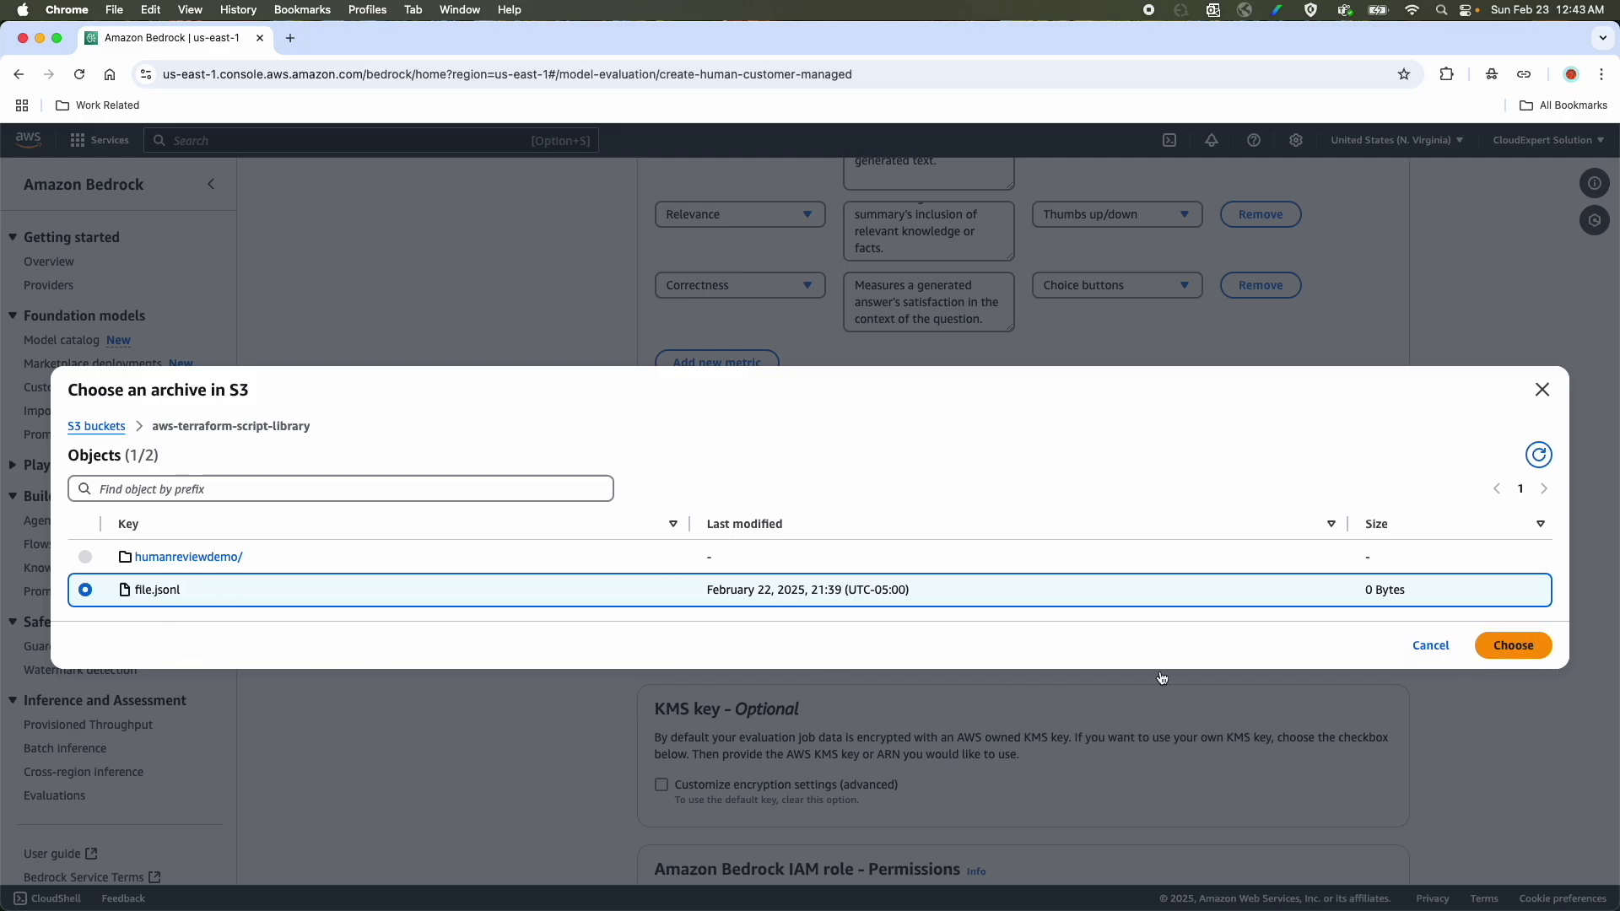
{"action": "left_click", "coordinate": [1494, 646]}
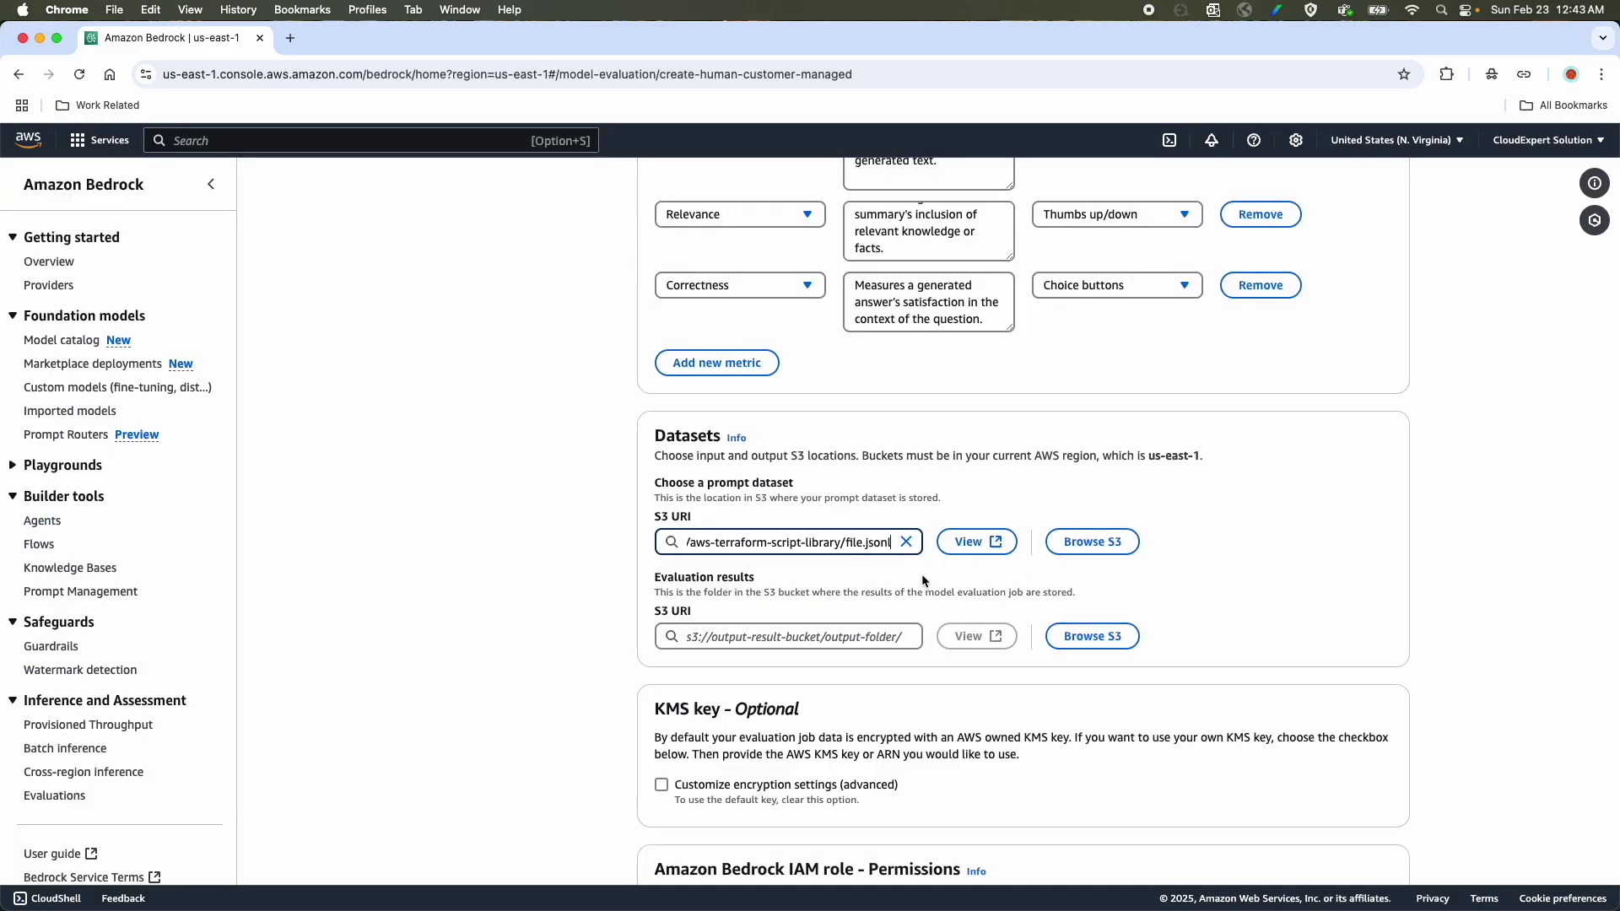
Step: Choose the humanreviewdemo folder in the aws-terraform-script-library bucket as the evaluation results location
{"action": "left_click", "coordinate": [797, 636]}
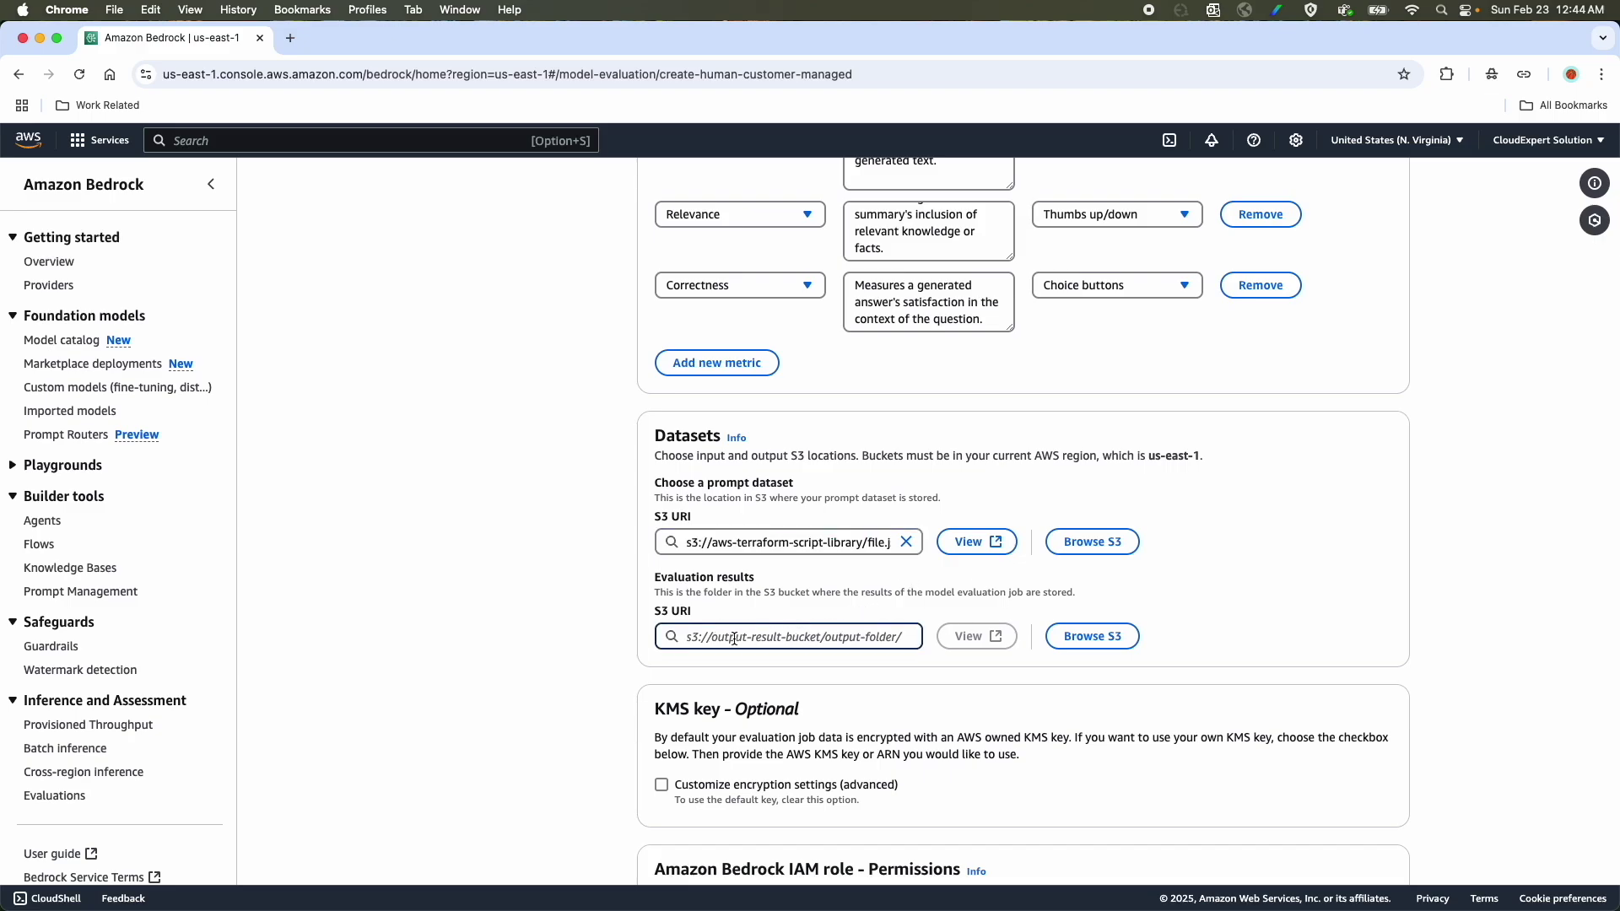
{"action": "left_click", "coordinate": [1089, 636]}
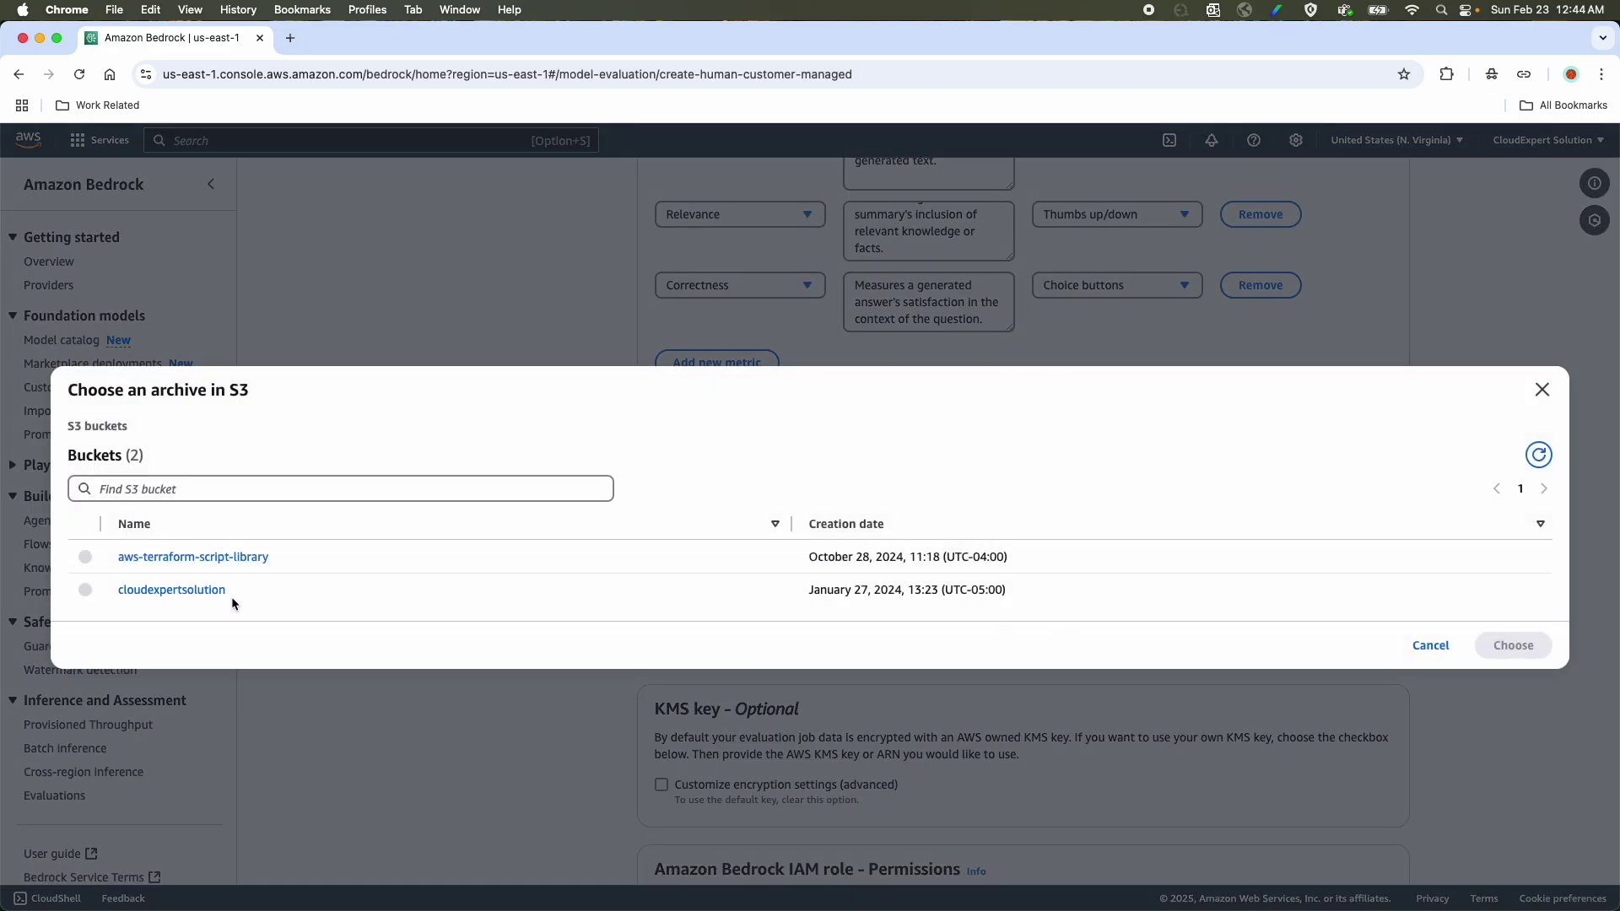
{"action": "left_click", "coordinate": [224, 557]}
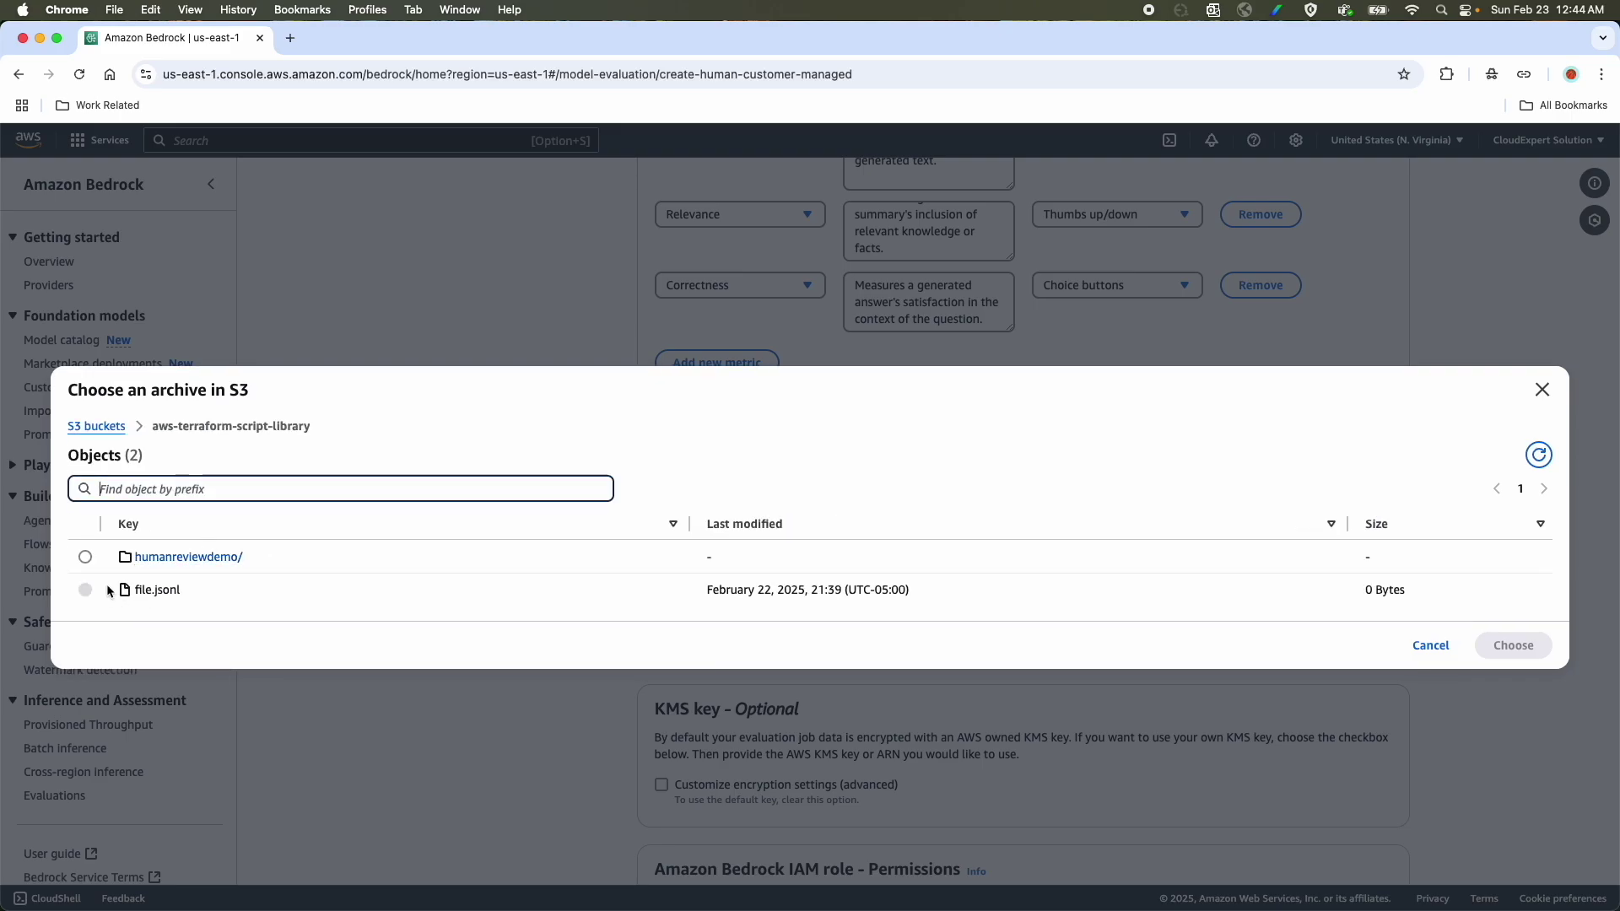
{"action": "left_click", "coordinate": [85, 557]}
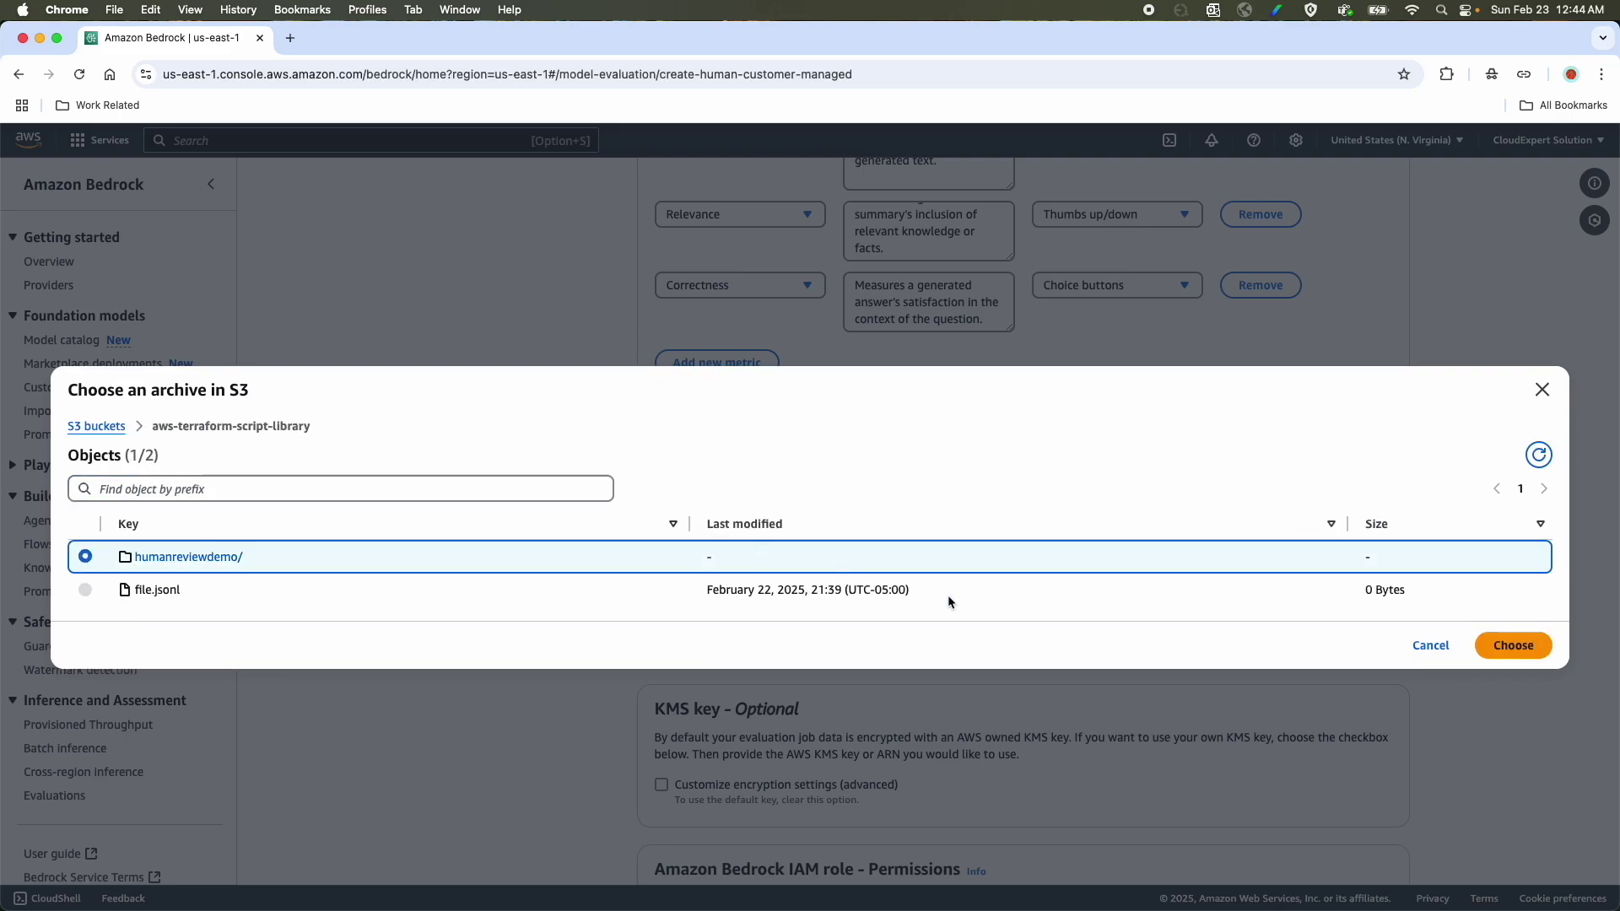
{"action": "left_click", "coordinate": [1513, 646]}
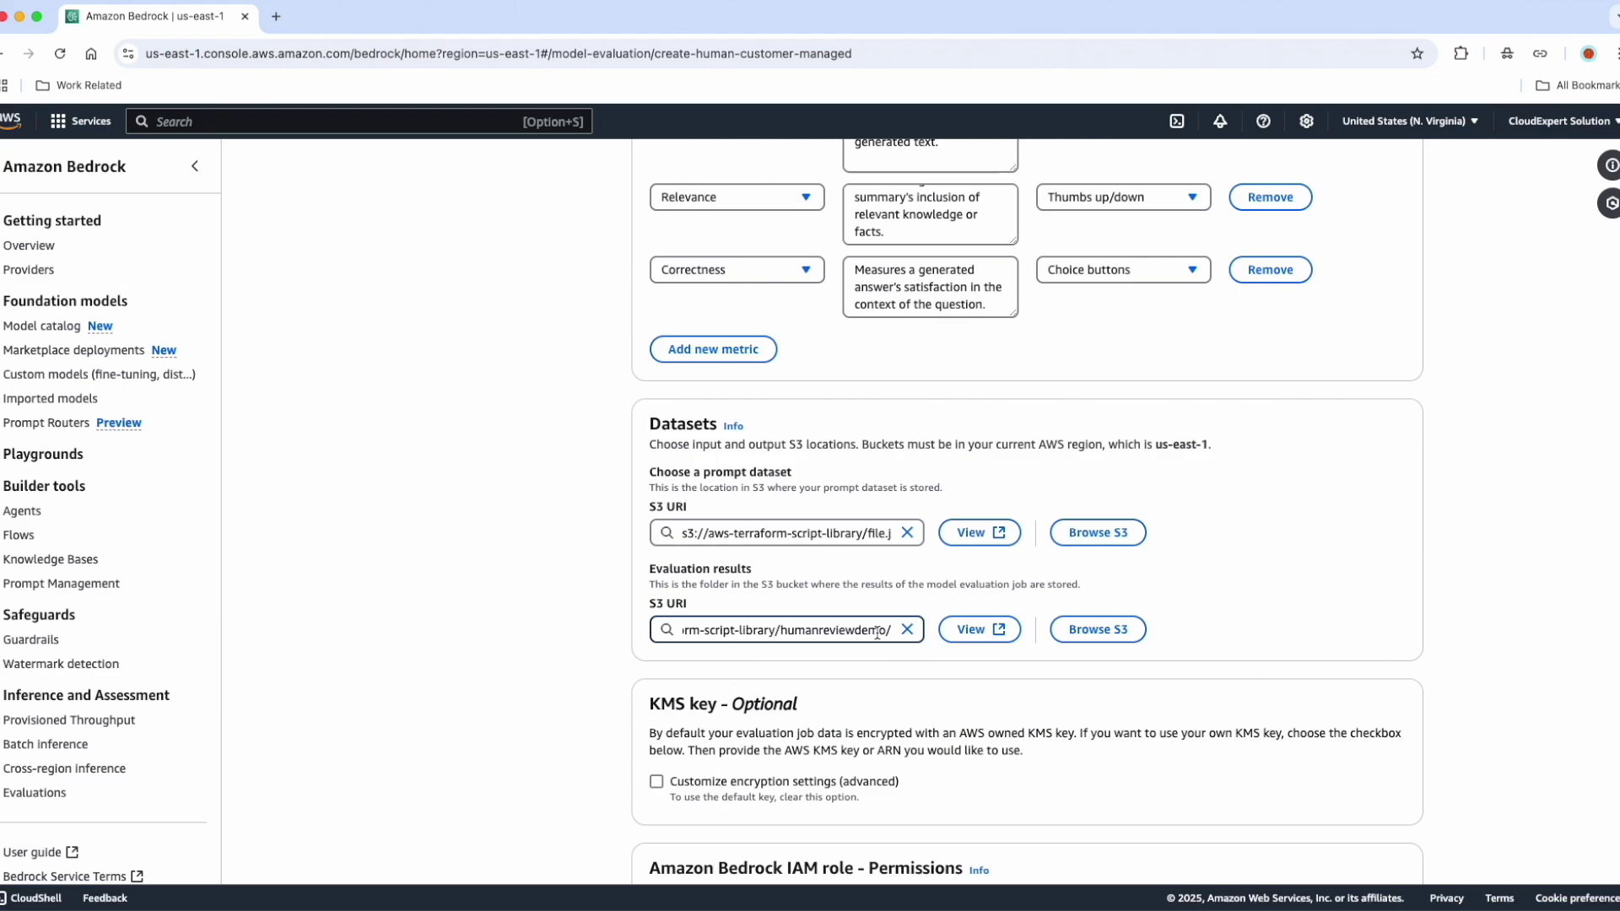
{"action": "left_click", "coordinate": [951, 667]}
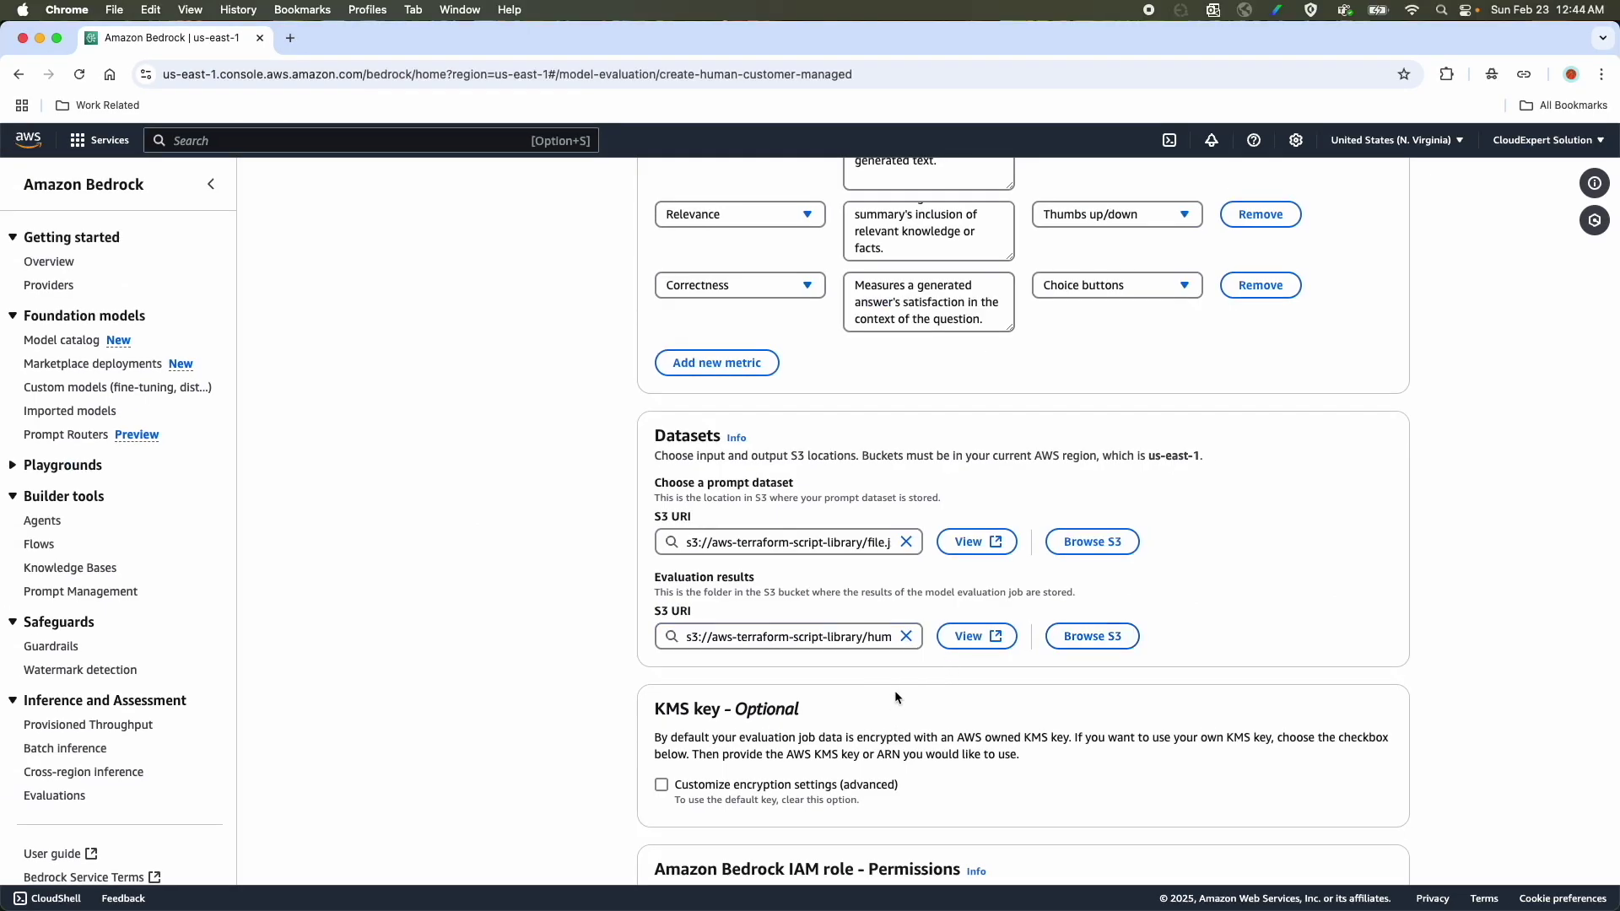
Step: Choose to create and use a new service role with the suggested name, and try to continue to the work team setup
{"action": "scroll", "coordinate": [896, 697], "scroll_direction": "down", "scroll_amount": 3}
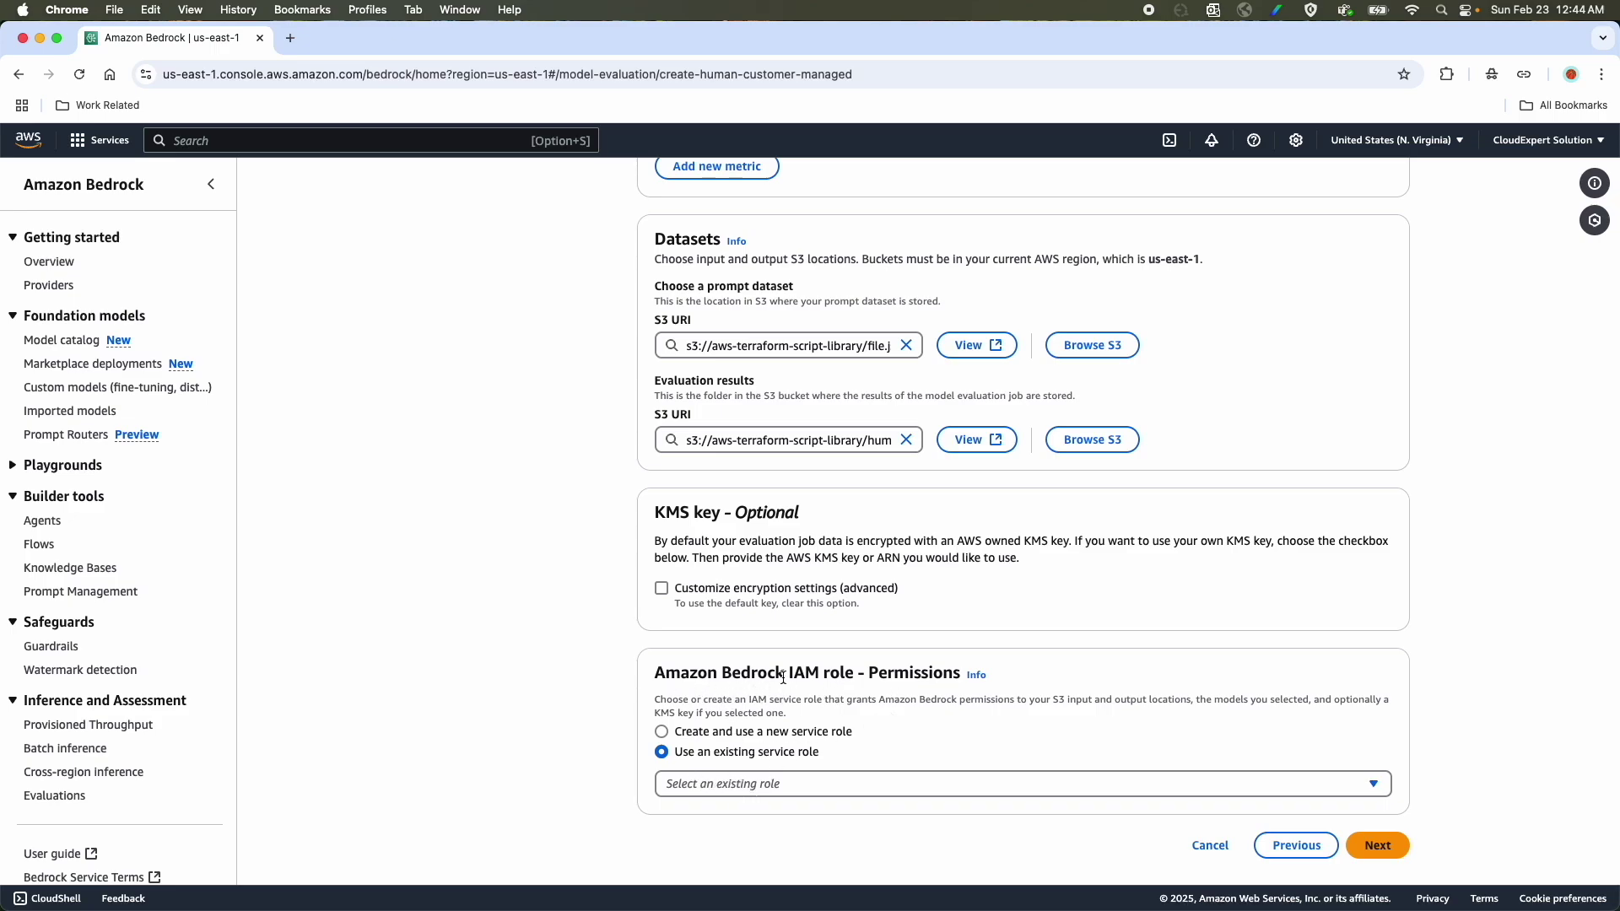
{"action": "left_click", "coordinate": [743, 782]}
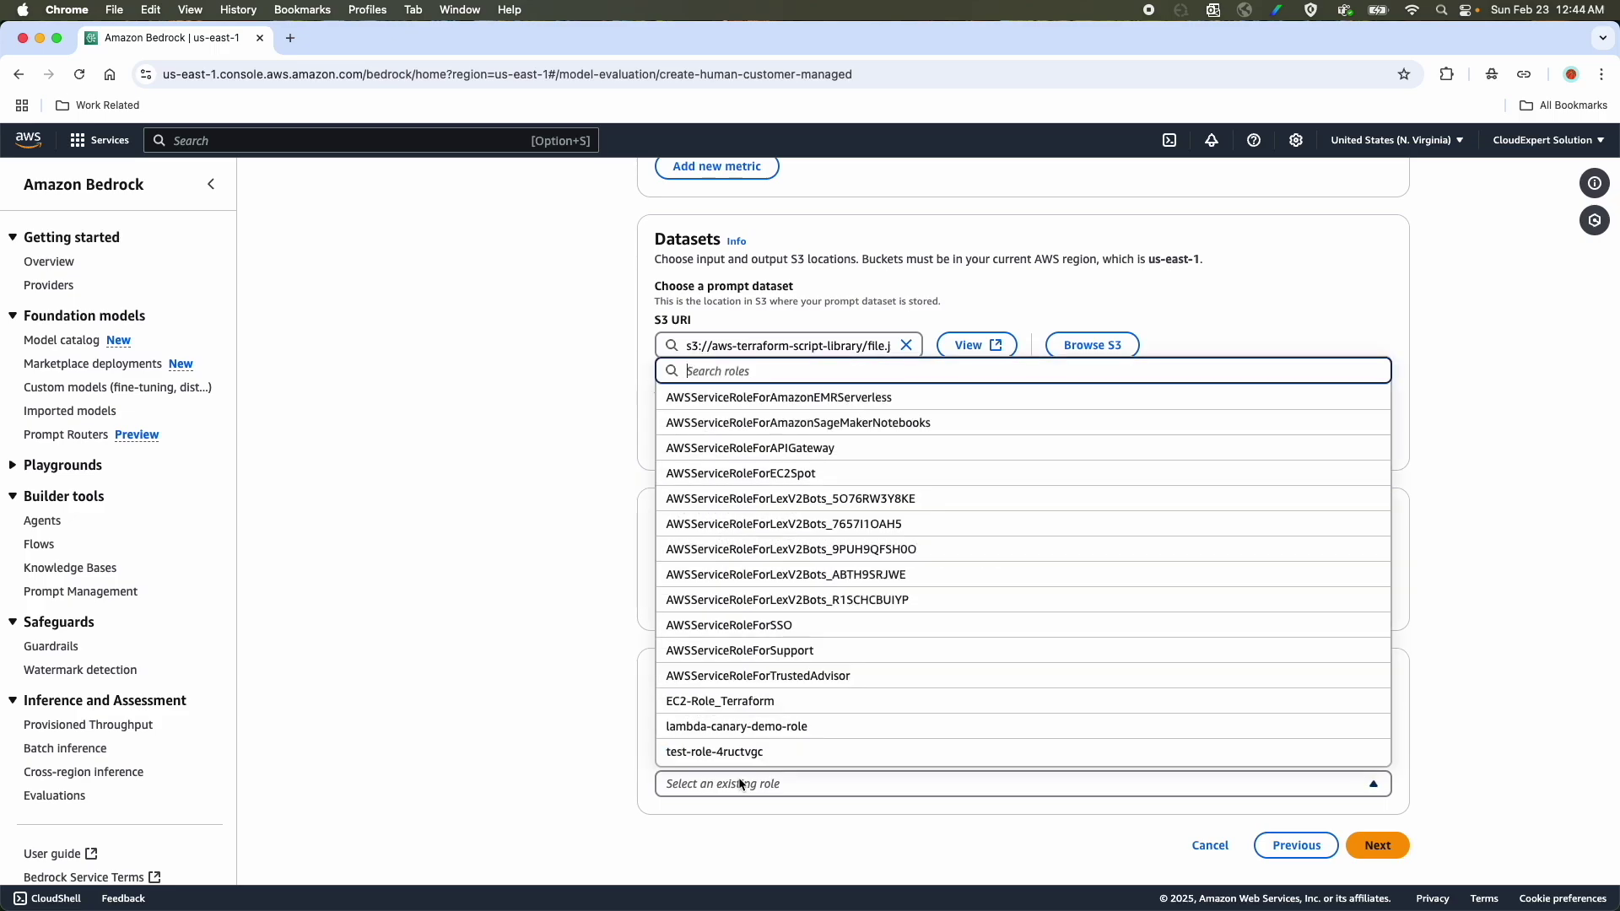
{"action": "left_click", "coordinate": [743, 497]}
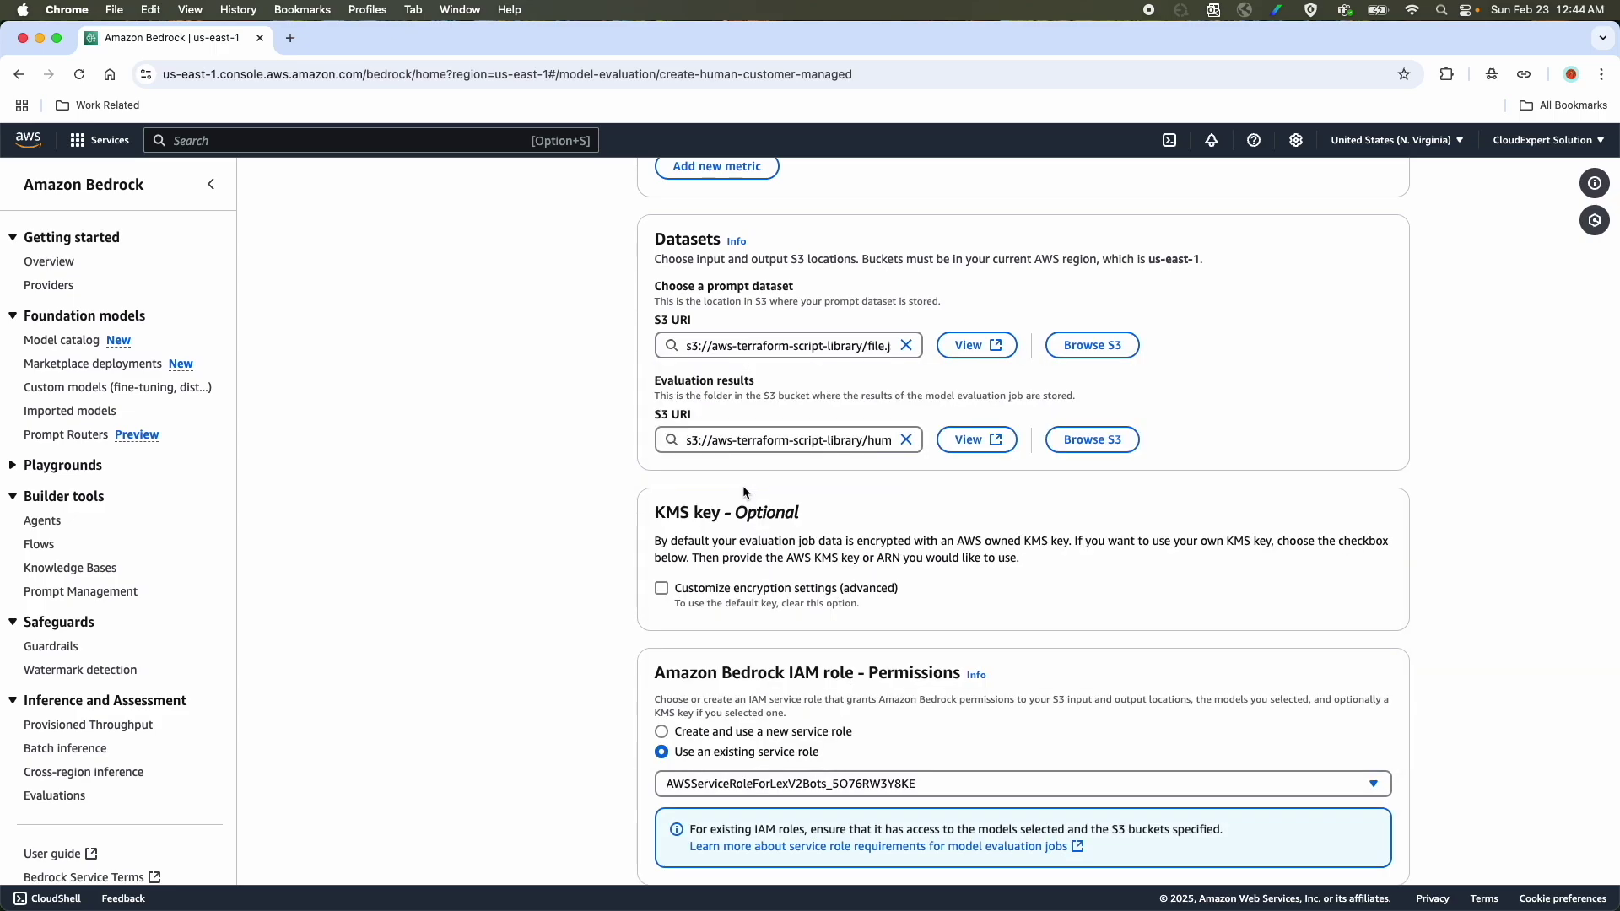
{"action": "left_click", "coordinate": [662, 732]}
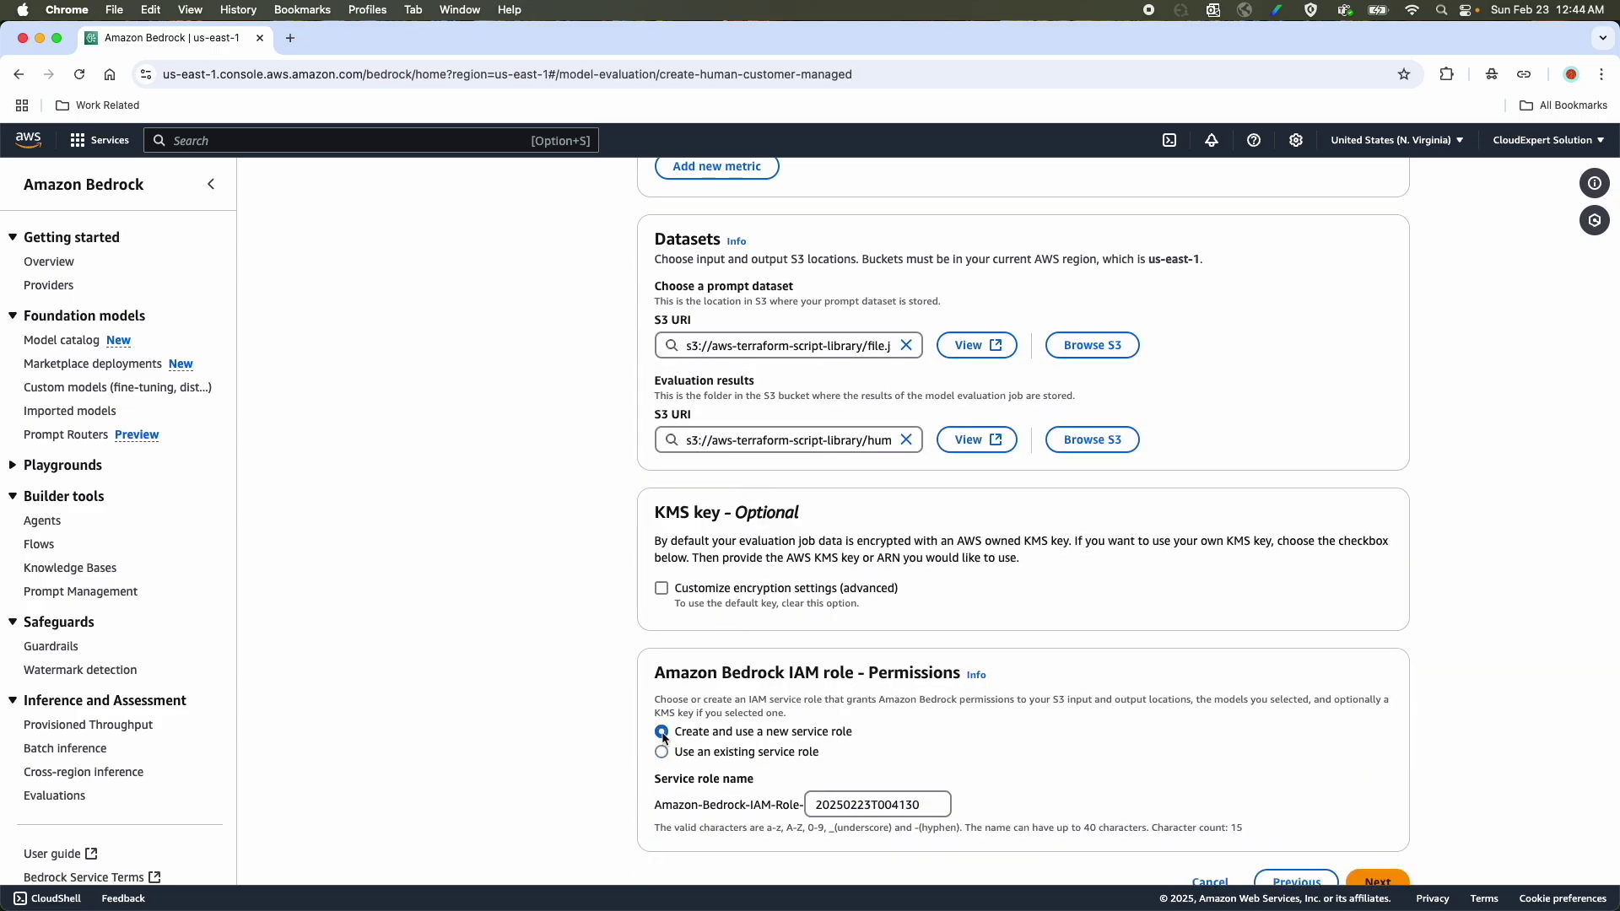
{"action": "scroll", "coordinate": [721, 692], "scroll_direction": "down", "scroll_amount": 2}
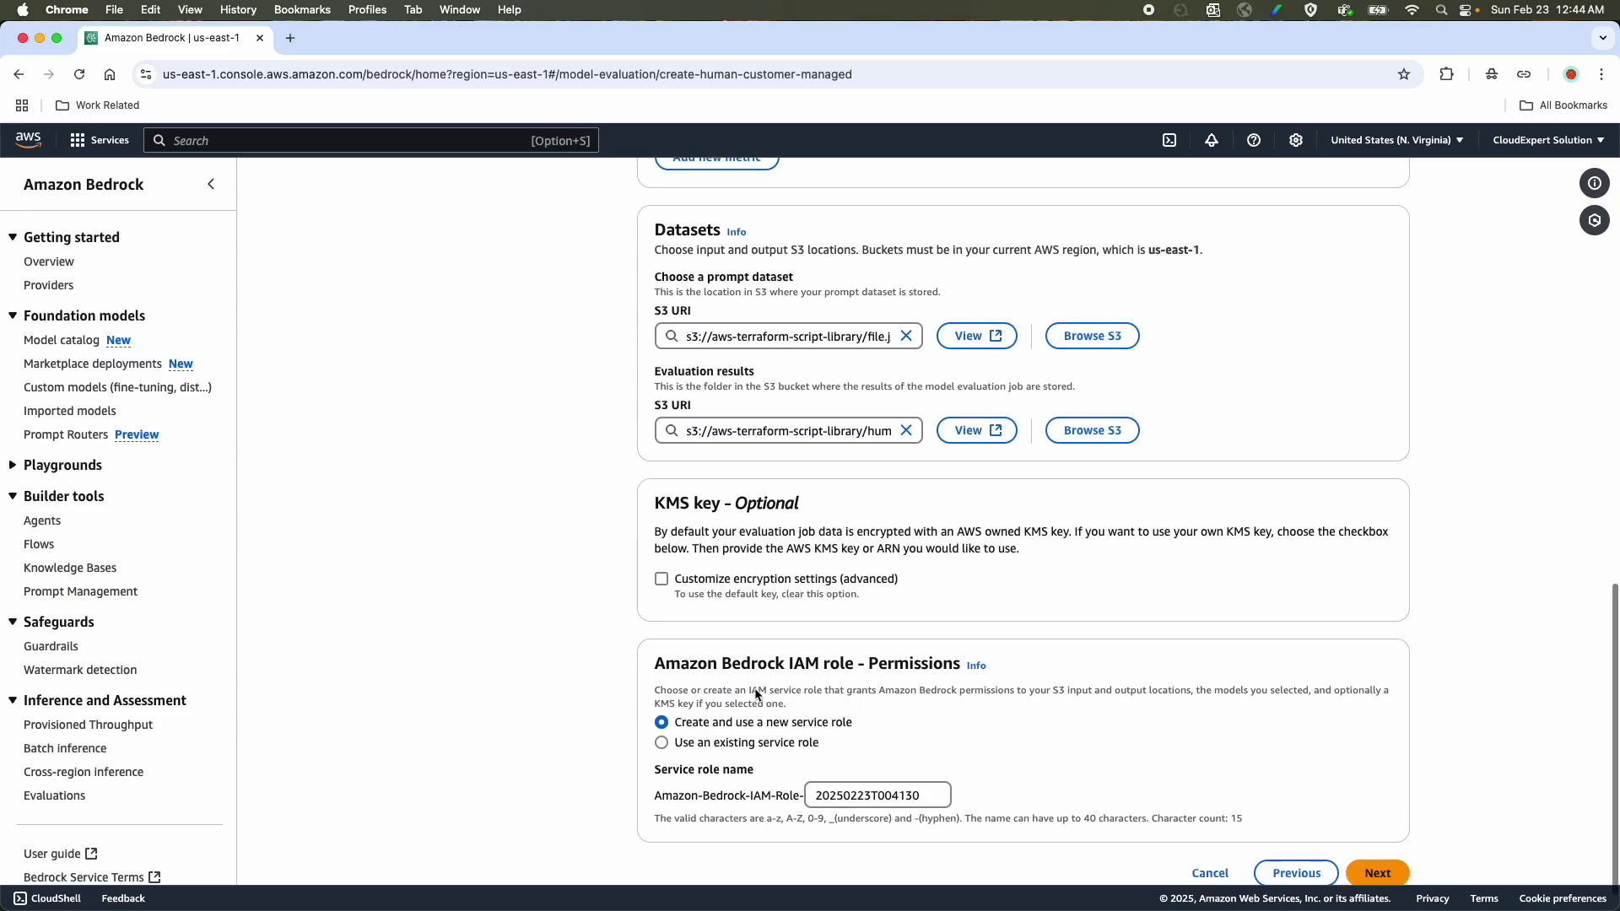
{"action": "scroll", "coordinate": [781, 748], "scroll_direction": "up", "scroll_amount": 3}
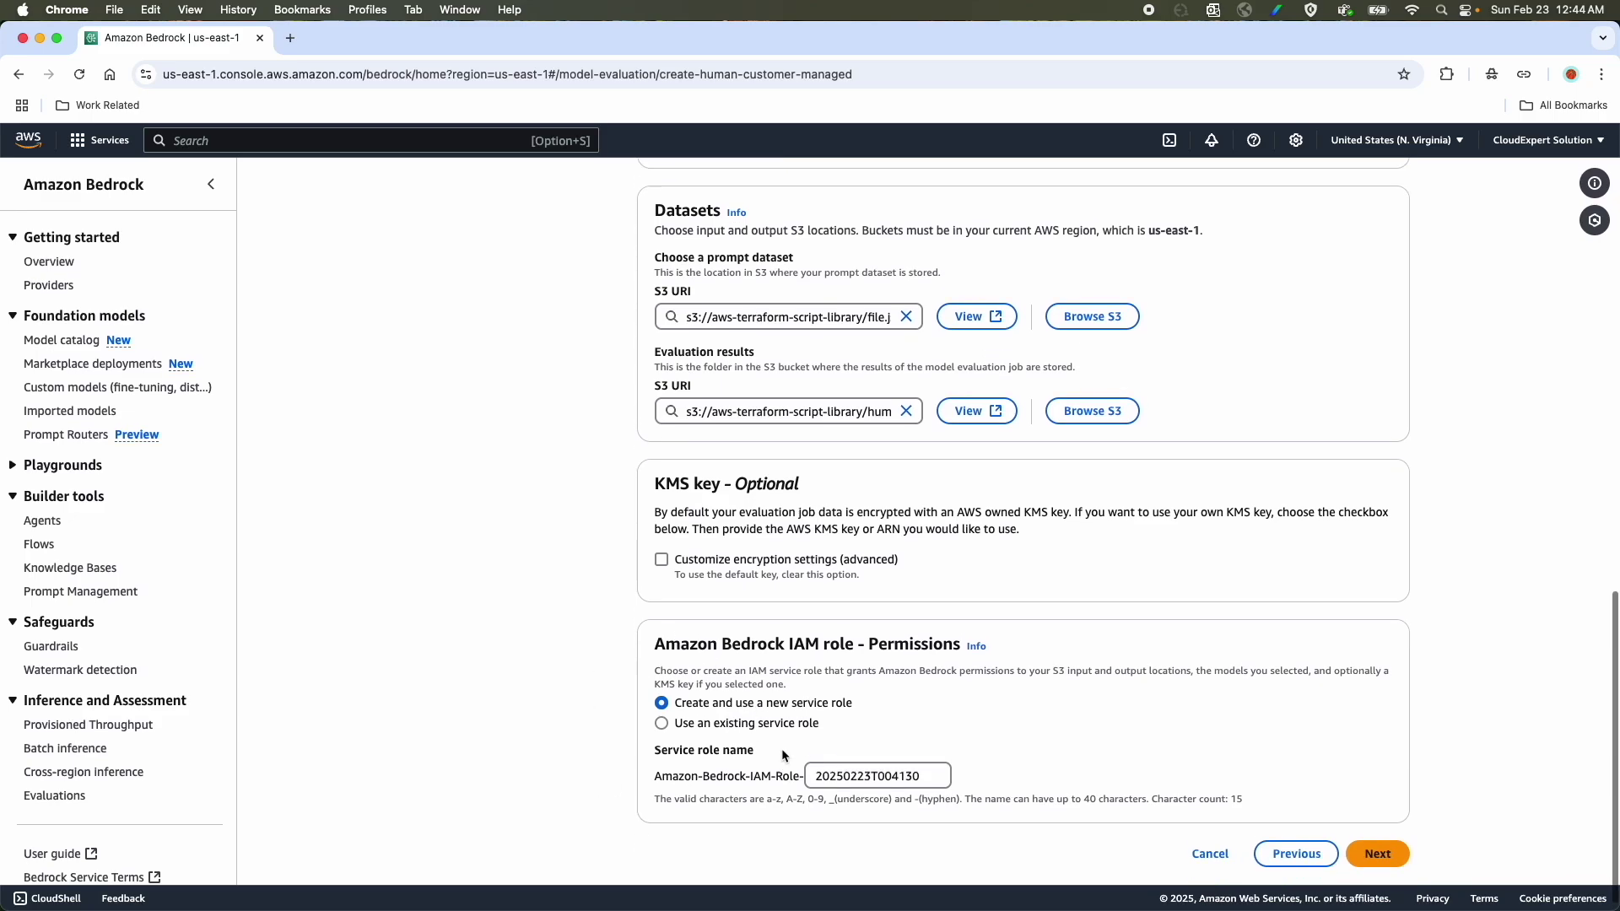
{"action": "scroll", "coordinate": [781, 748], "scroll_direction": "down", "scroll_amount": 3}
{"action": "left_click", "coordinate": [1377, 843]}
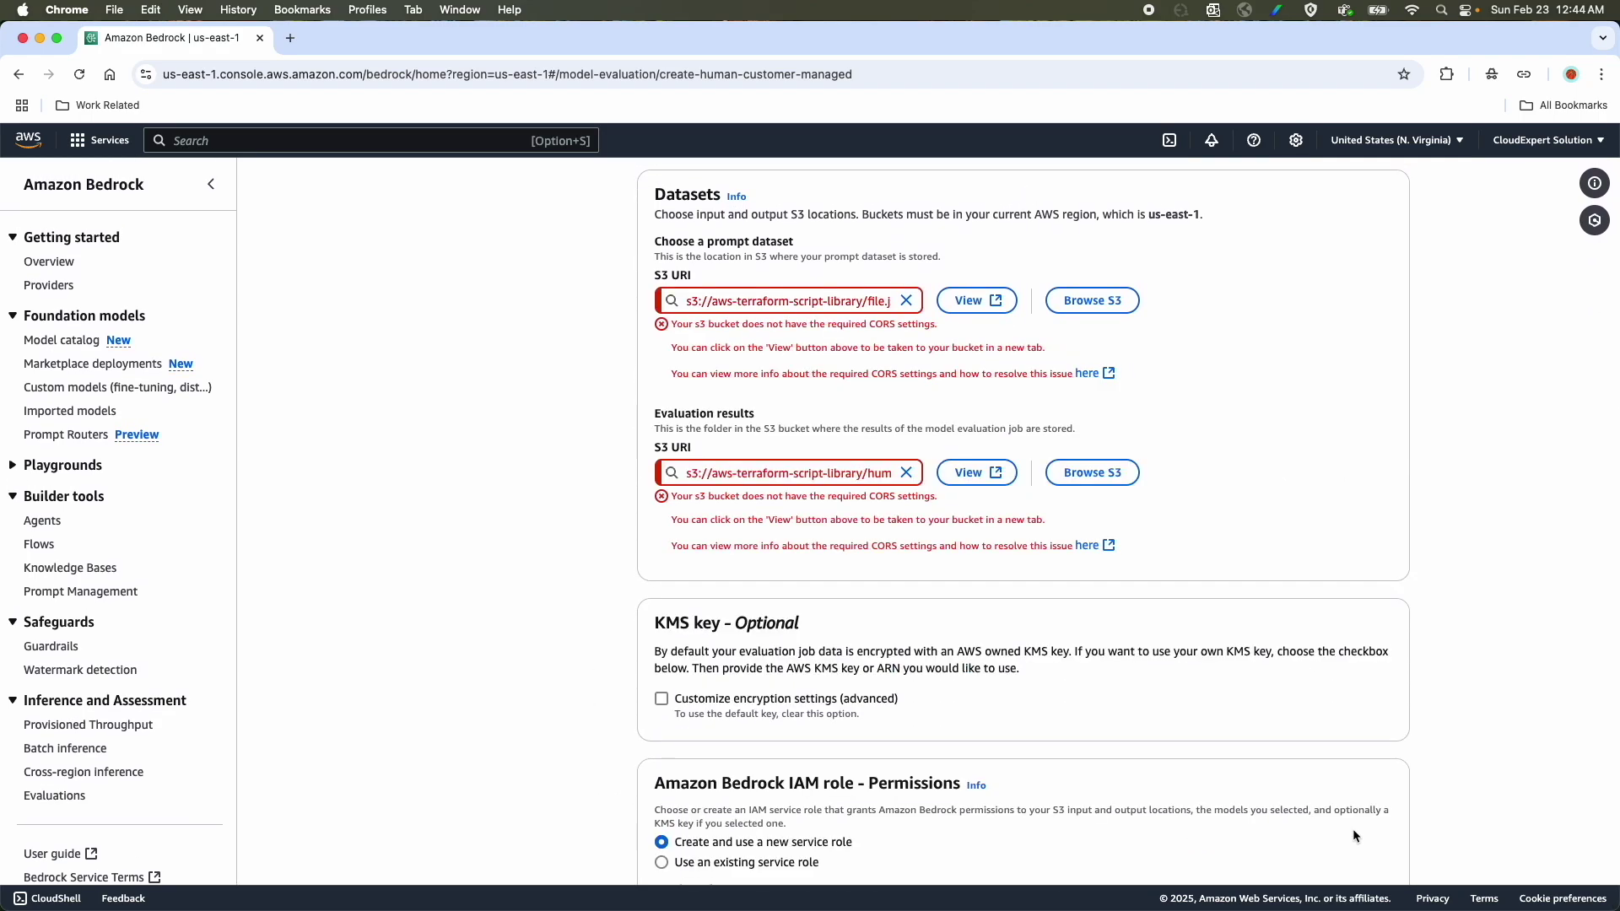
Step: Read the CORS guidance for the S3 dataset locations and look over the remaining work team and instructions stages
{"action": "scroll", "coordinate": [685, 496], "scroll_direction": "up", "scroll_amount": 2}
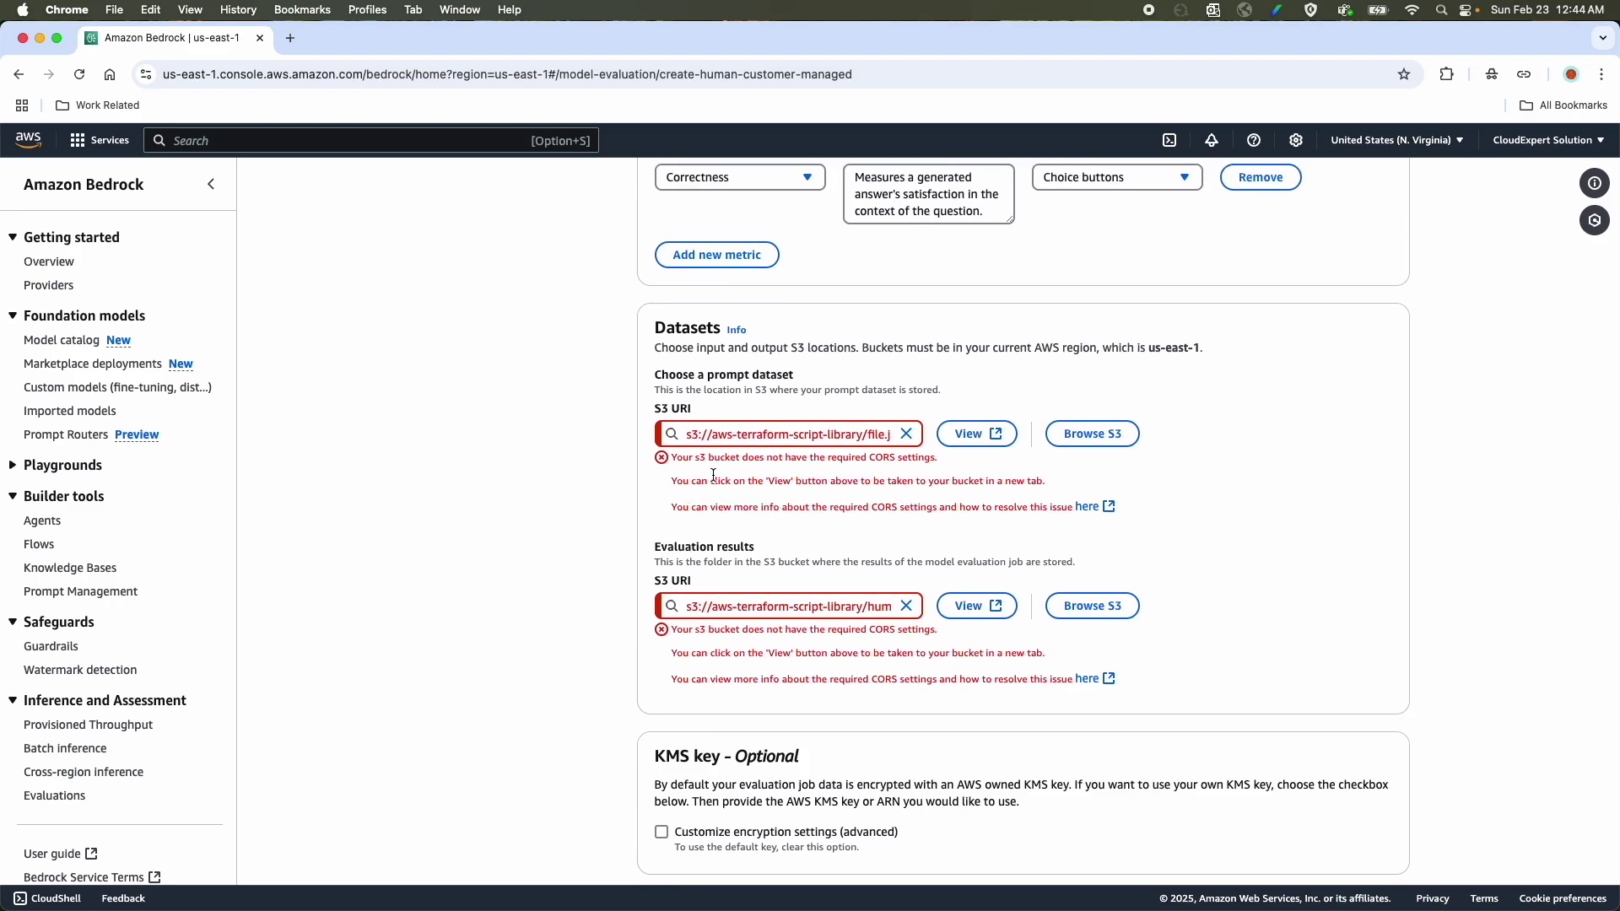
{"action": "left_click_drag", "start_coordinate": [670, 505], "coordinate": [905, 510]}
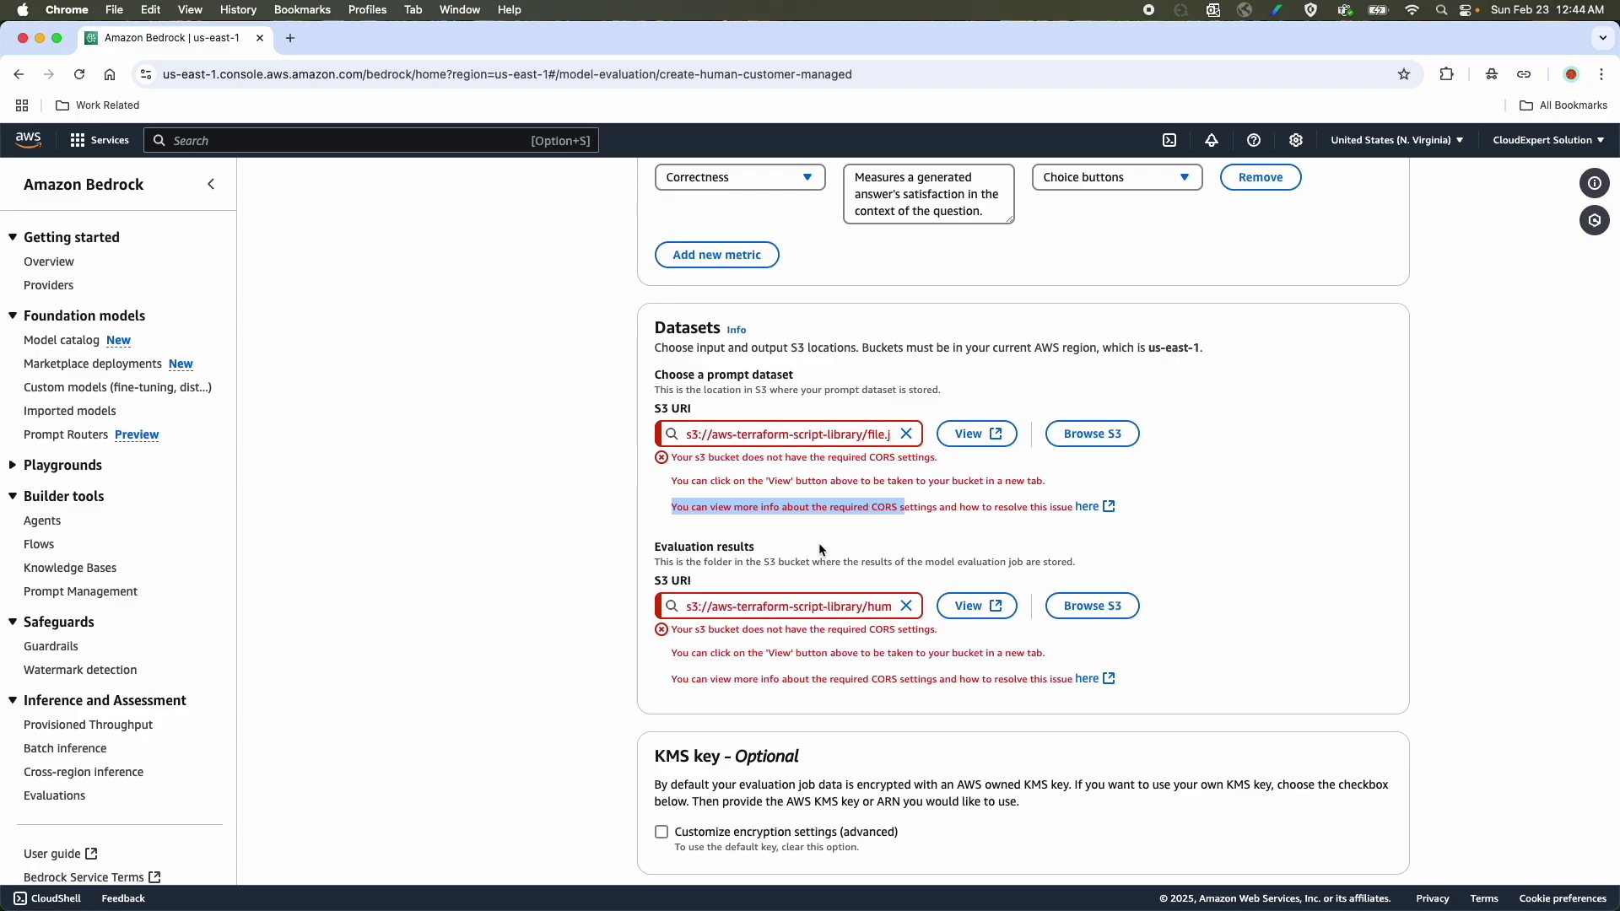
{"action": "scroll", "coordinate": [818, 543], "scroll_direction": "up", "scroll_amount": 15}
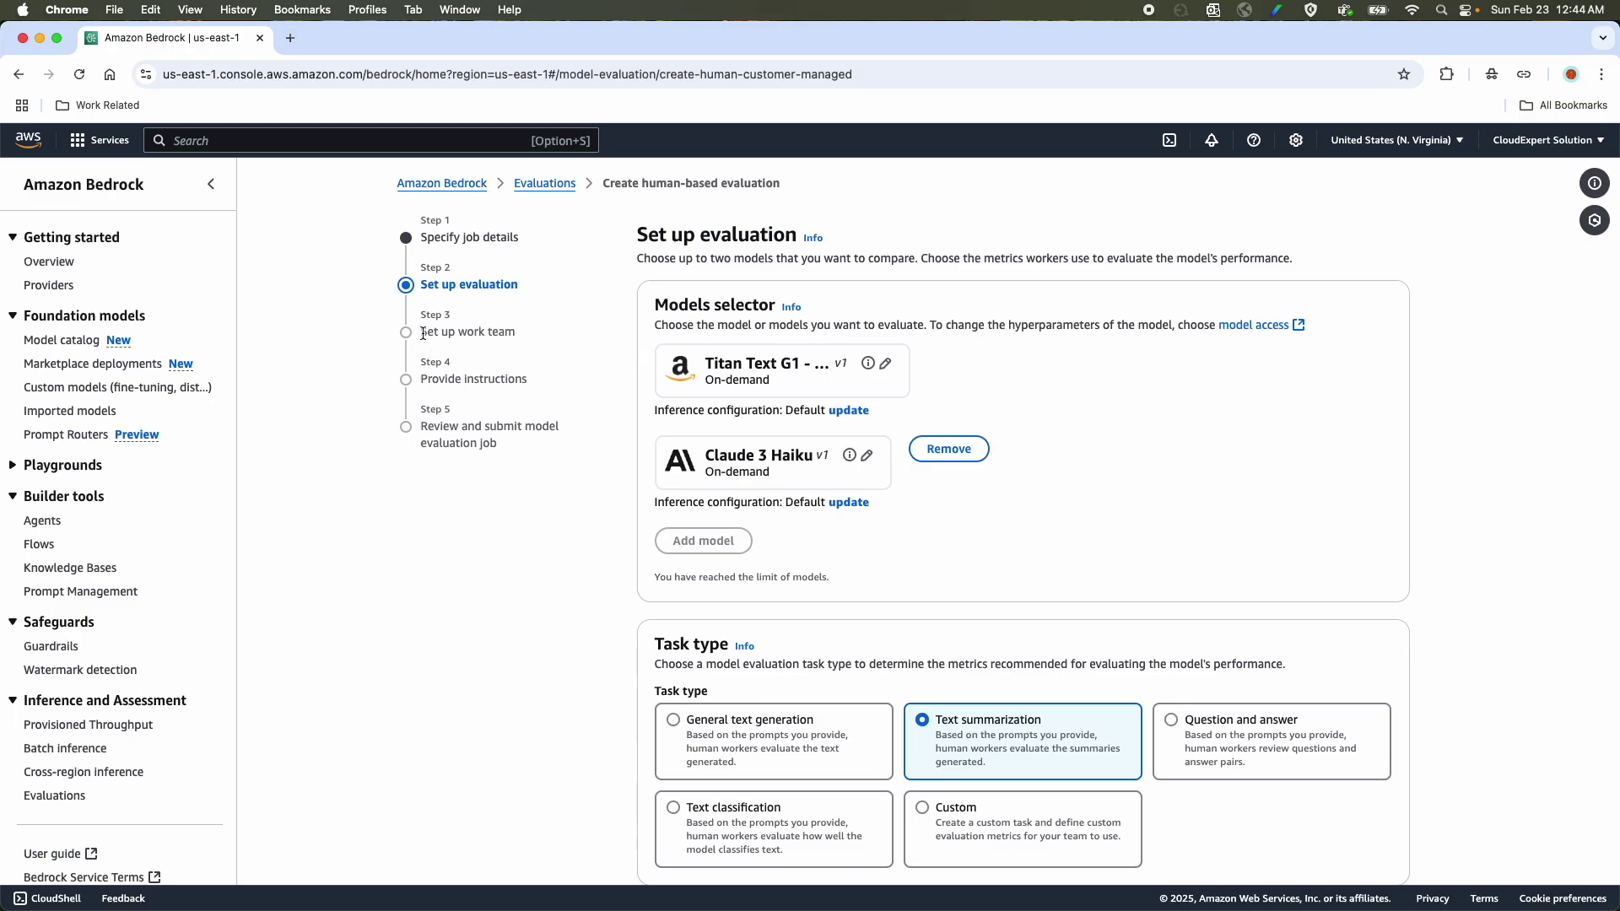
{"action": "left_click_drag", "start_coordinate": [425, 333], "coordinate": [520, 333]}
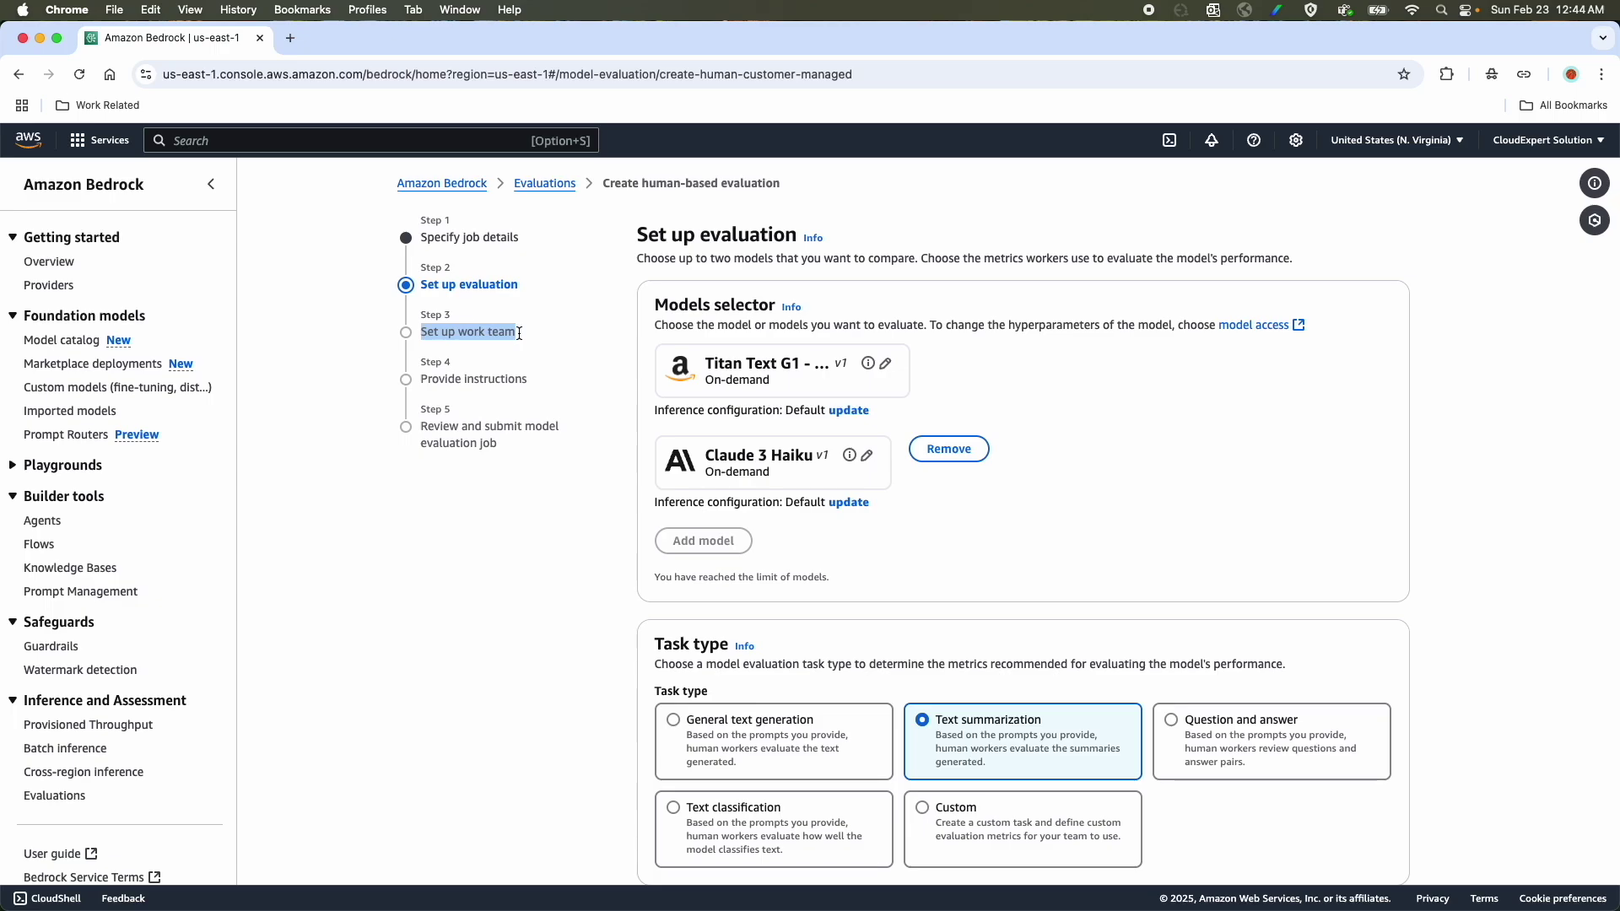
{"action": "left_click_drag", "start_coordinate": [420, 379], "coordinate": [530, 386]}
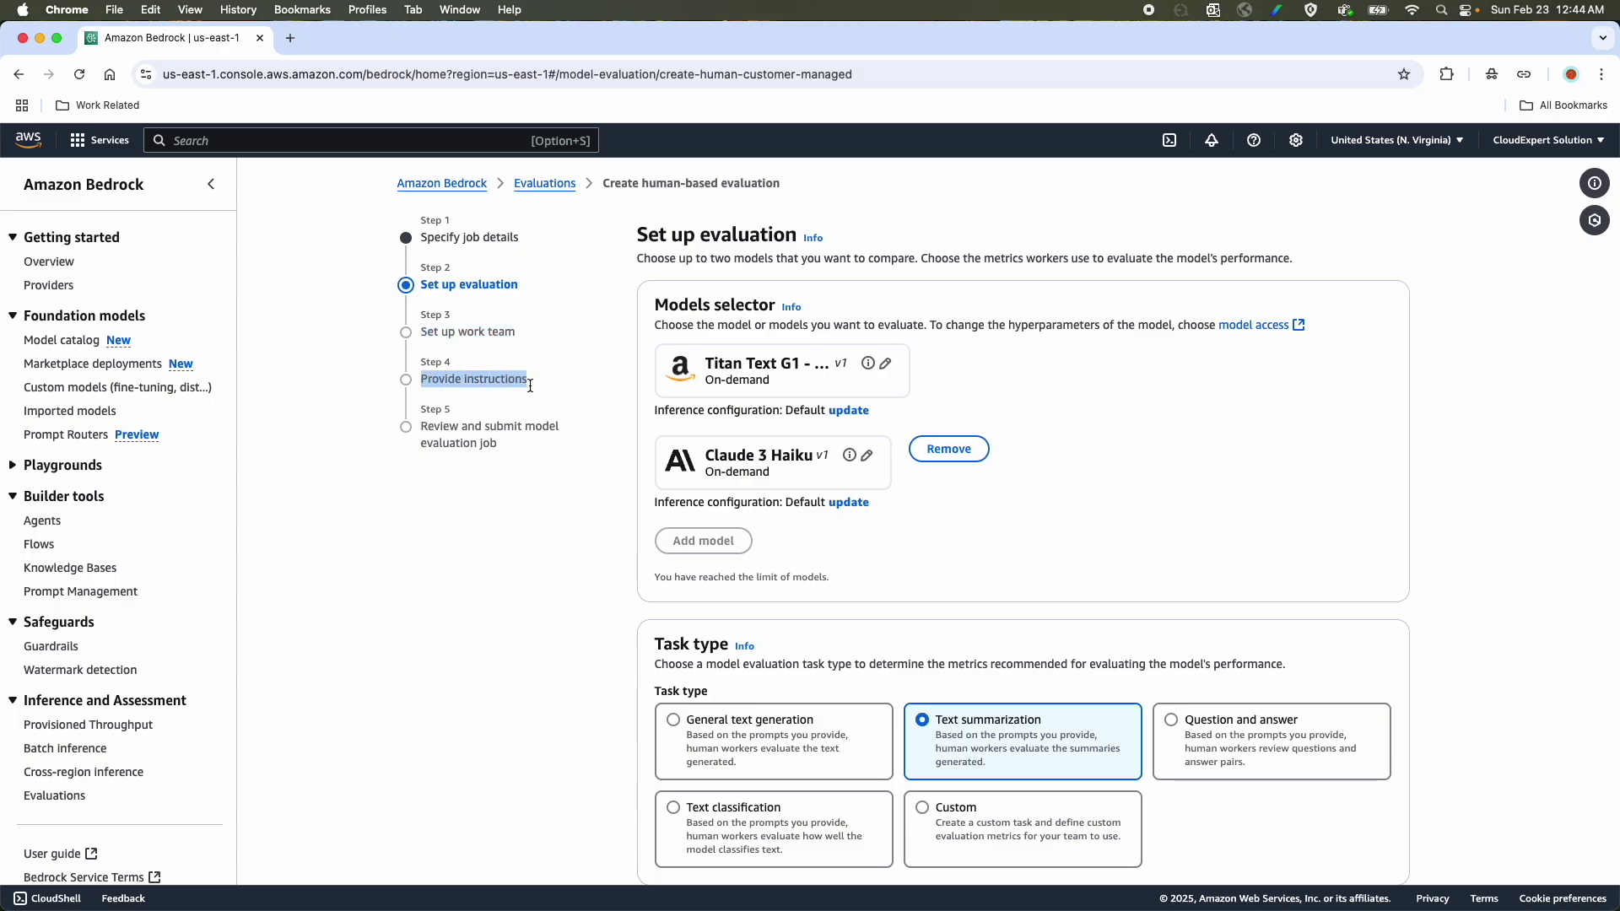